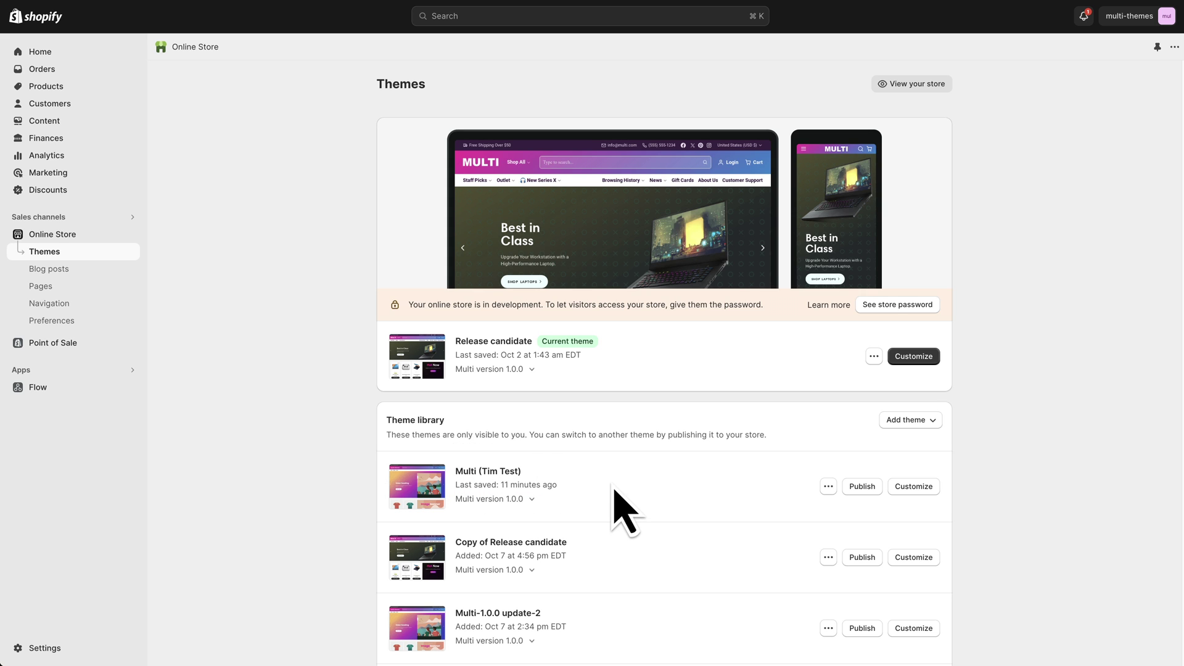
- Open the first theme of the theme library in the editor and select the Compare products section of its Default product template
{"action": "left_click", "coordinate": [925, 495]}
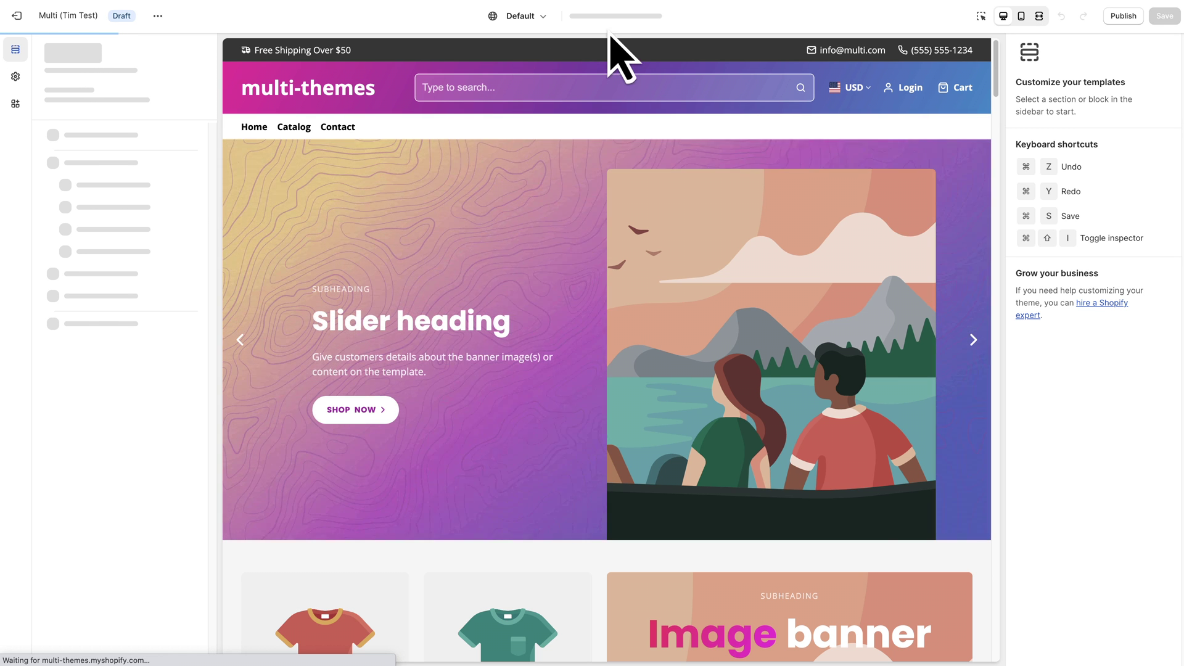
{"action": "left_click", "coordinate": [616, 18]}
{"action": "left_click", "coordinate": [590, 103]}
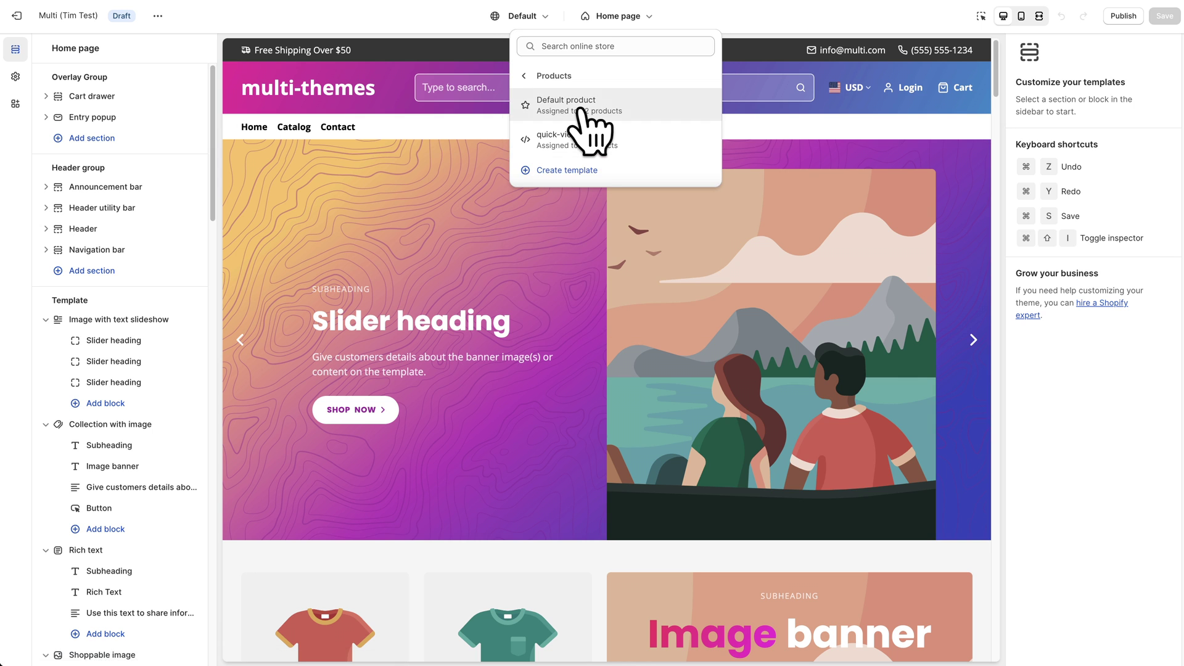
{"action": "left_click", "coordinate": [582, 110]}
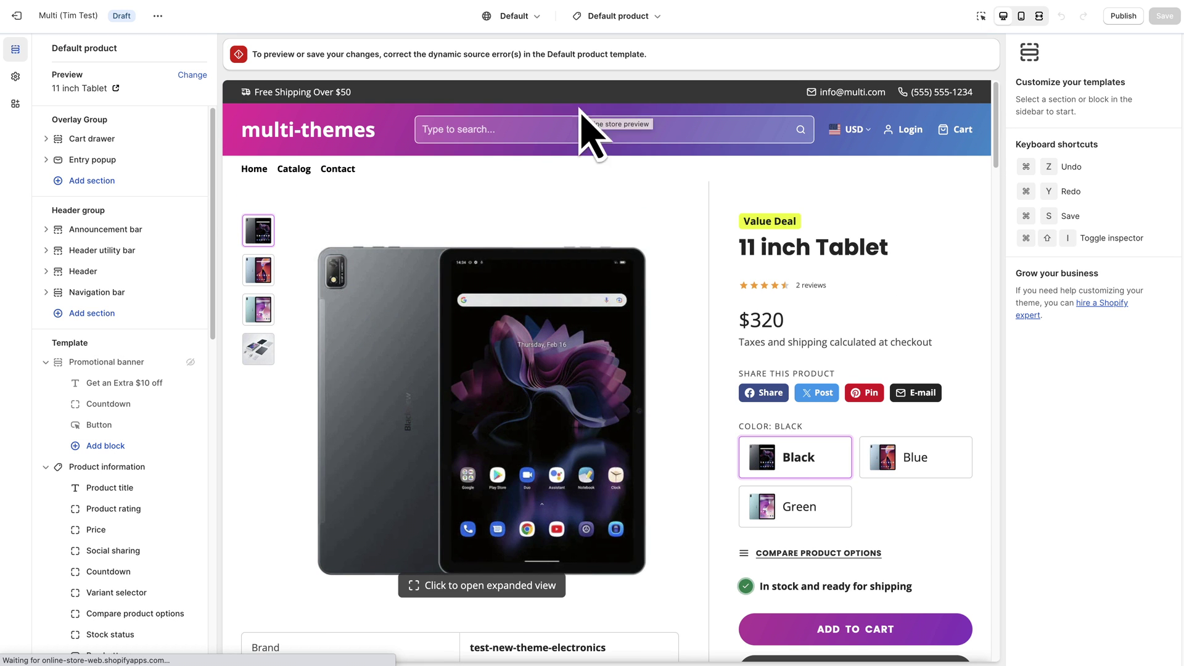
{"action": "left_click_drag", "start_coordinate": [211, 198], "coordinate": [213, 462]}
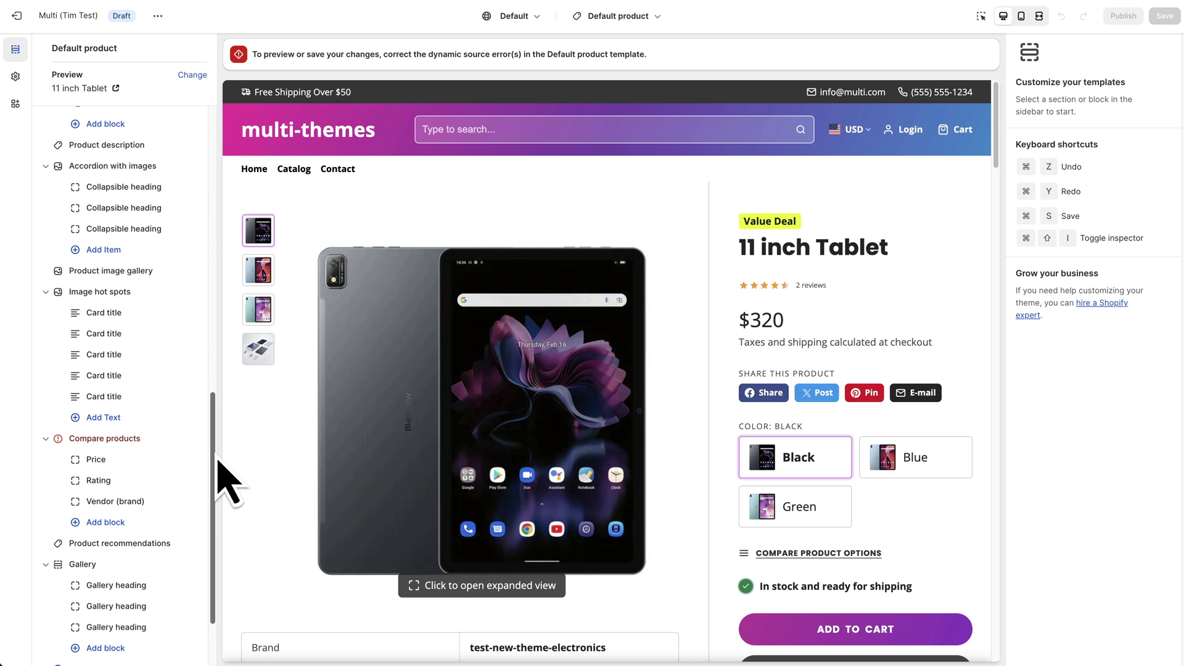
{"action": "left_click", "coordinate": [117, 440]}
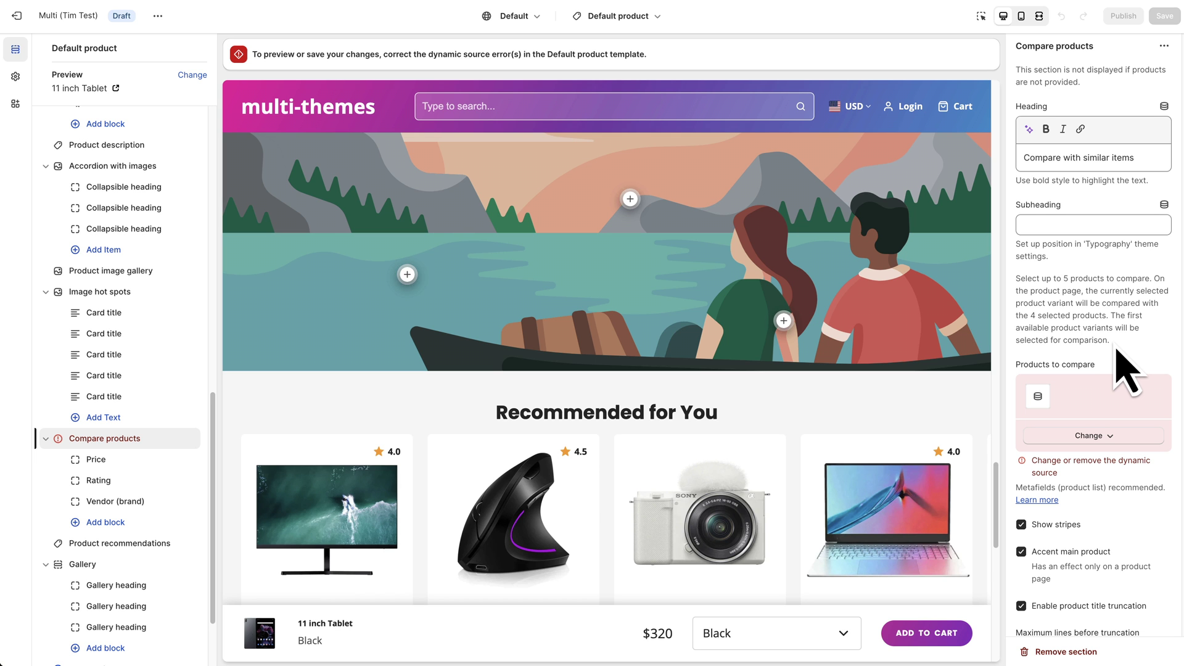
- Look through the product page preview for the Compare products section
{"action": "scroll", "coordinate": [730, 338], "scroll_direction": "down", "scroll_amount": 10}
{"action": "scroll", "coordinate": [714, 391], "scroll_direction": "up", "scroll_amount": 8}
{"action": "scroll", "coordinate": [710, 419], "scroll_direction": "up", "scroll_amount": 15}
{"action": "scroll", "coordinate": [652, 426], "scroll_direction": "up", "scroll_amount": 4}
{"action": "scroll", "coordinate": [643, 450], "scroll_direction": "down", "scroll_amount": 8}
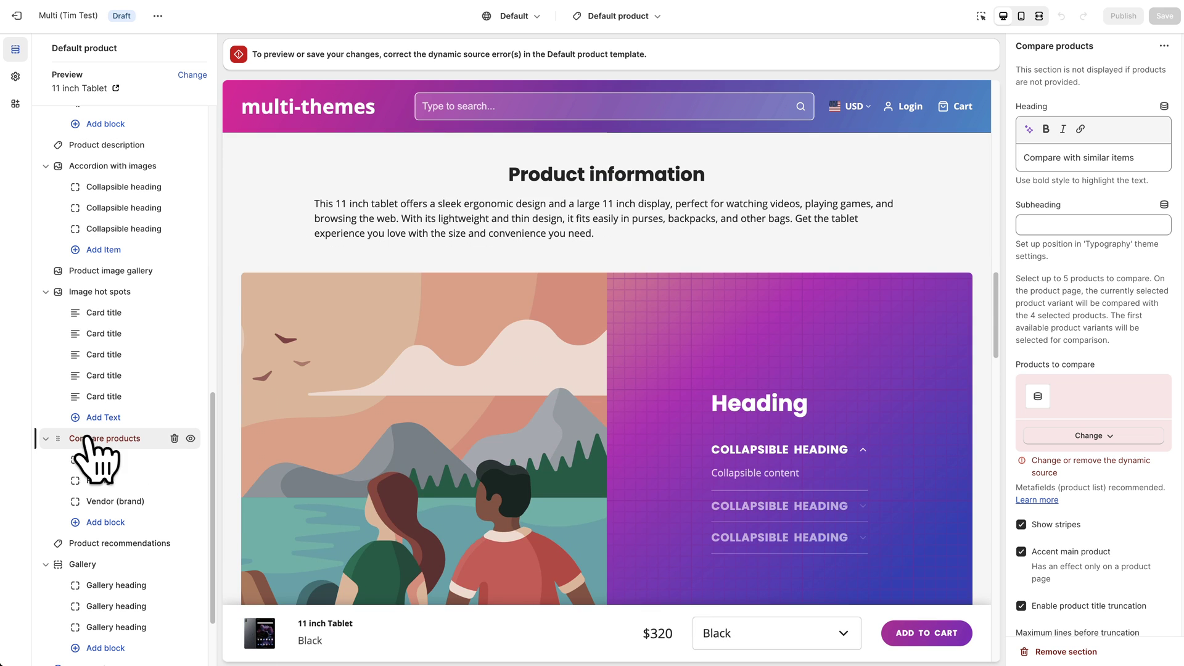
{"action": "scroll", "coordinate": [617, 382], "scroll_direction": "down", "scroll_amount": 5}
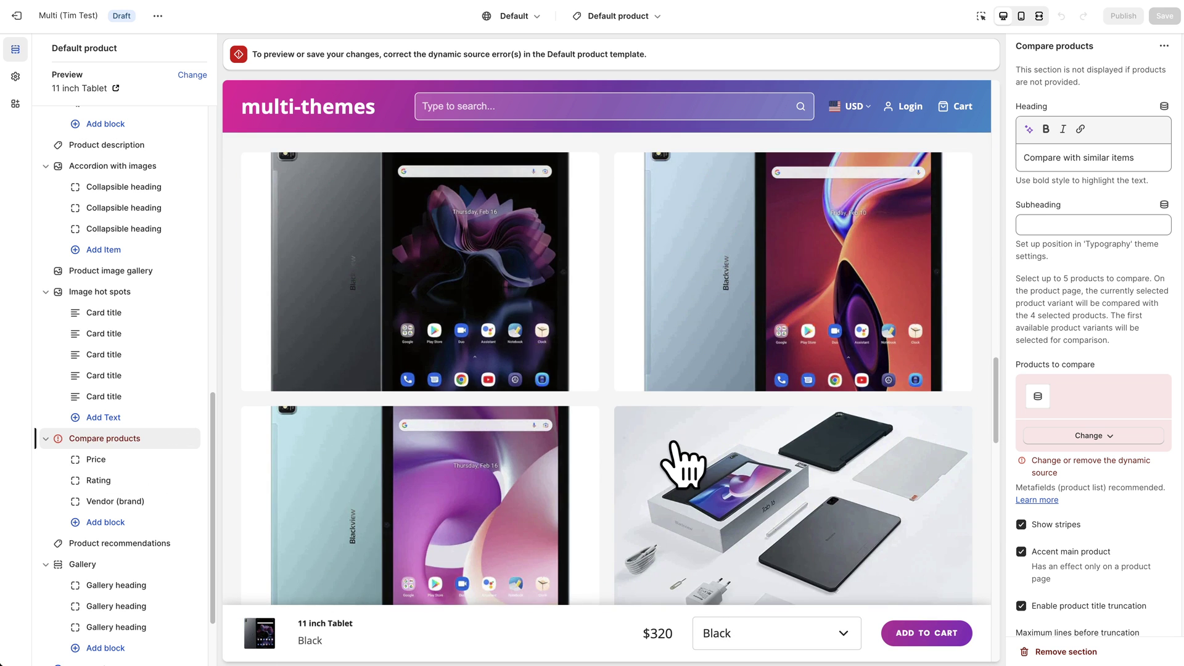
{"action": "scroll", "coordinate": [681, 462], "scroll_direction": "down", "scroll_amount": 3}
{"action": "scroll", "coordinate": [682, 469], "scroll_direction": "up", "scroll_amount": 10}
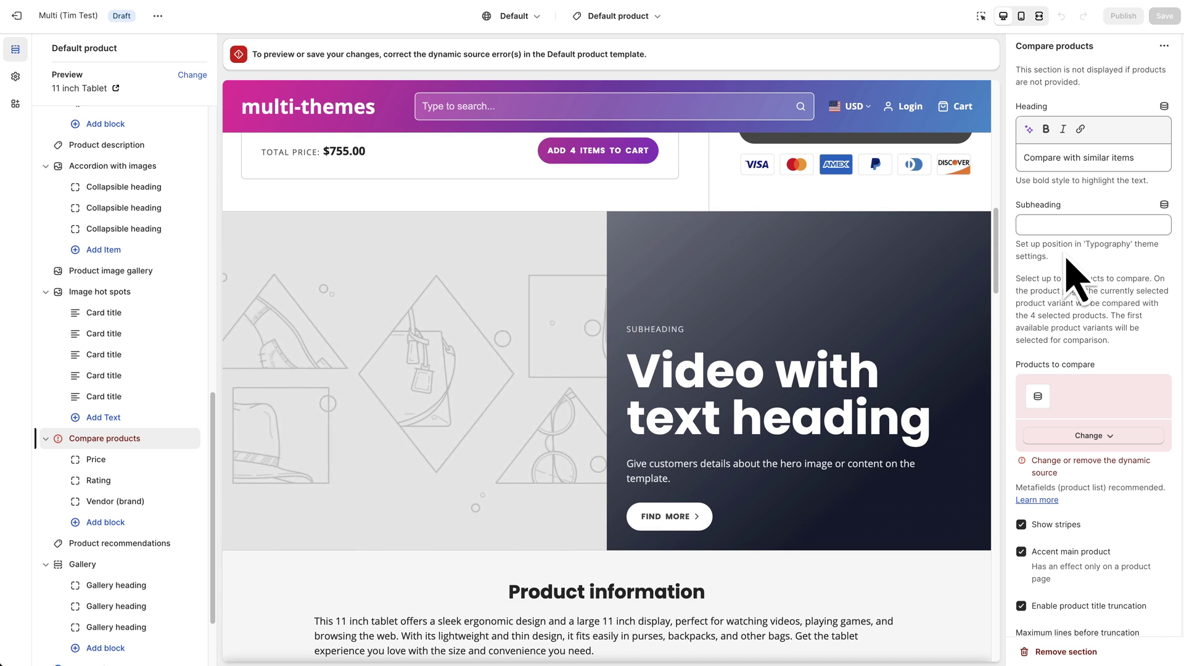
- Set the products to compare to 13.3 inch Slim Laptop, 14 inch Chromebook Laptop, 15.6 Inch Gaming Laptop RTX3080 and 15.6 Inch Intel Gaming Laptop
{"action": "scroll", "coordinate": [1110, 308], "scroll_direction": "down", "scroll_amount": 2}
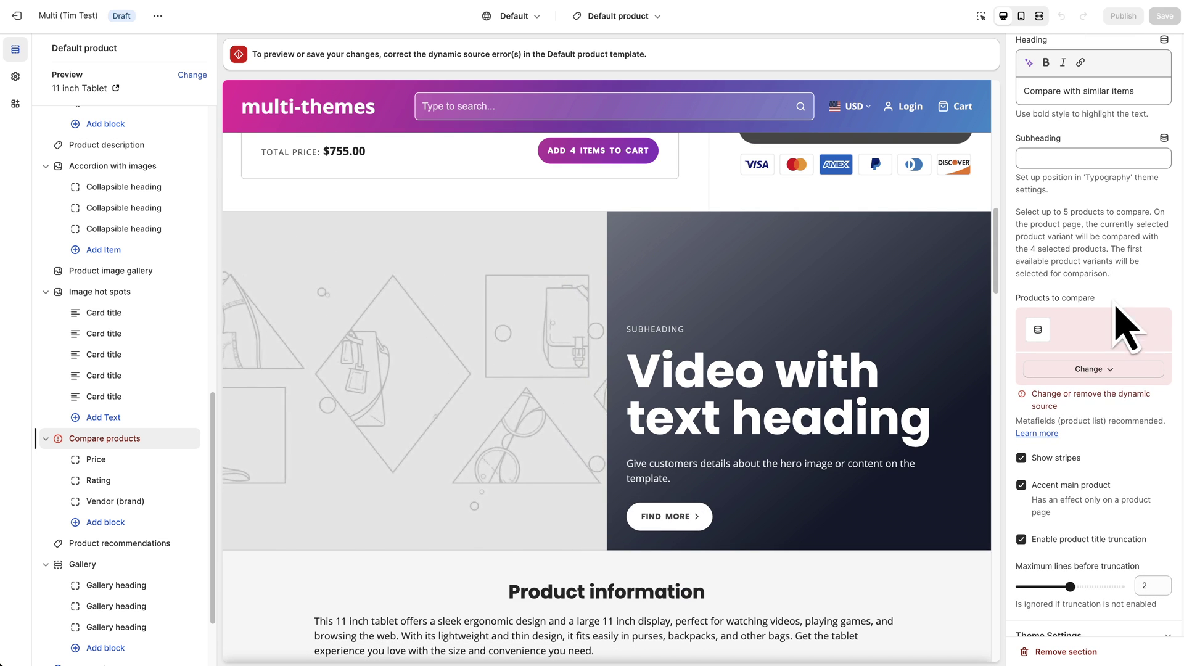
{"action": "left_click", "coordinate": [1113, 368]}
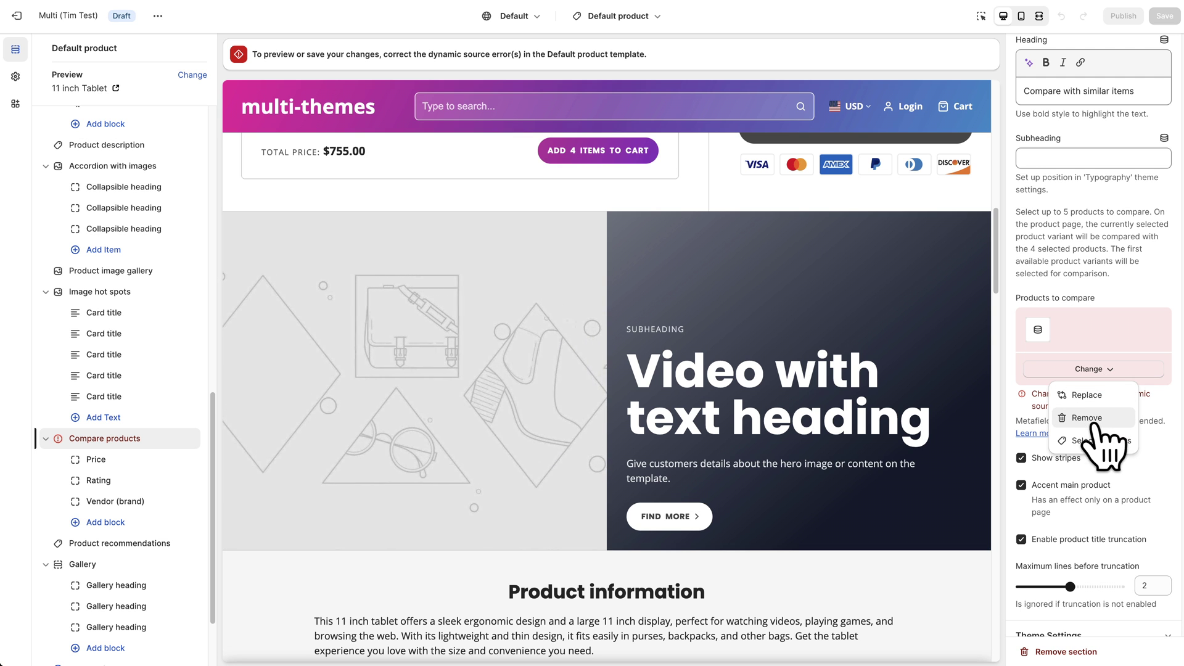
{"action": "left_click", "coordinate": [1095, 440]}
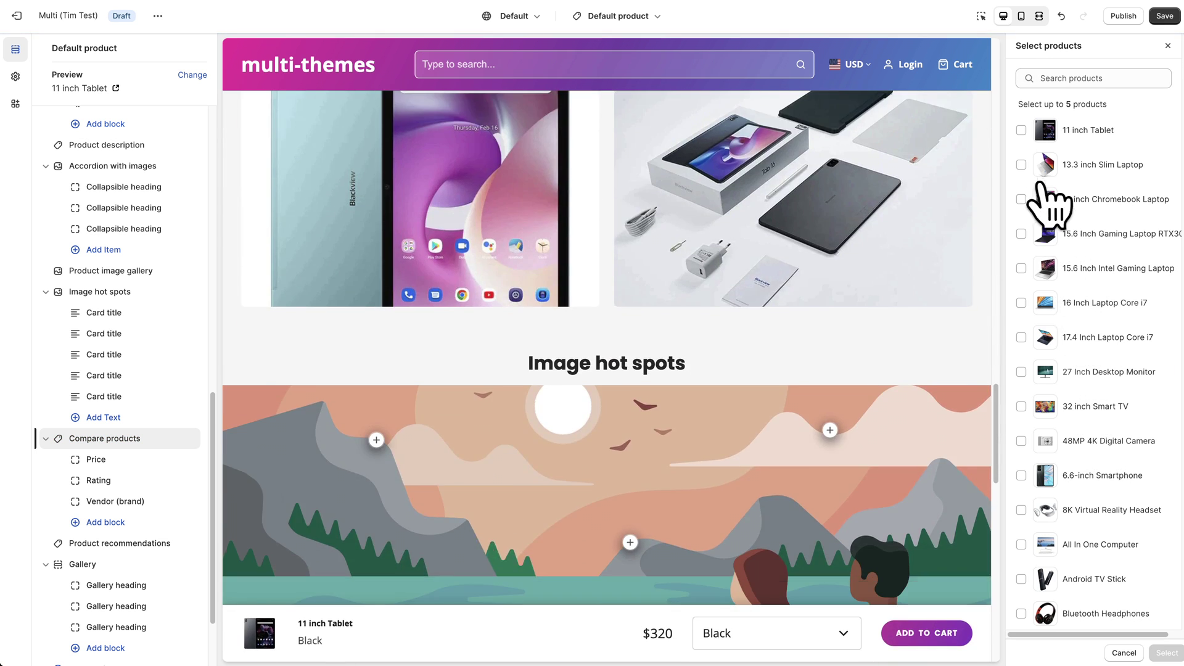
{"action": "left_click", "coordinate": [1021, 165]}
{"action": "left_click", "coordinate": [1021, 199]}
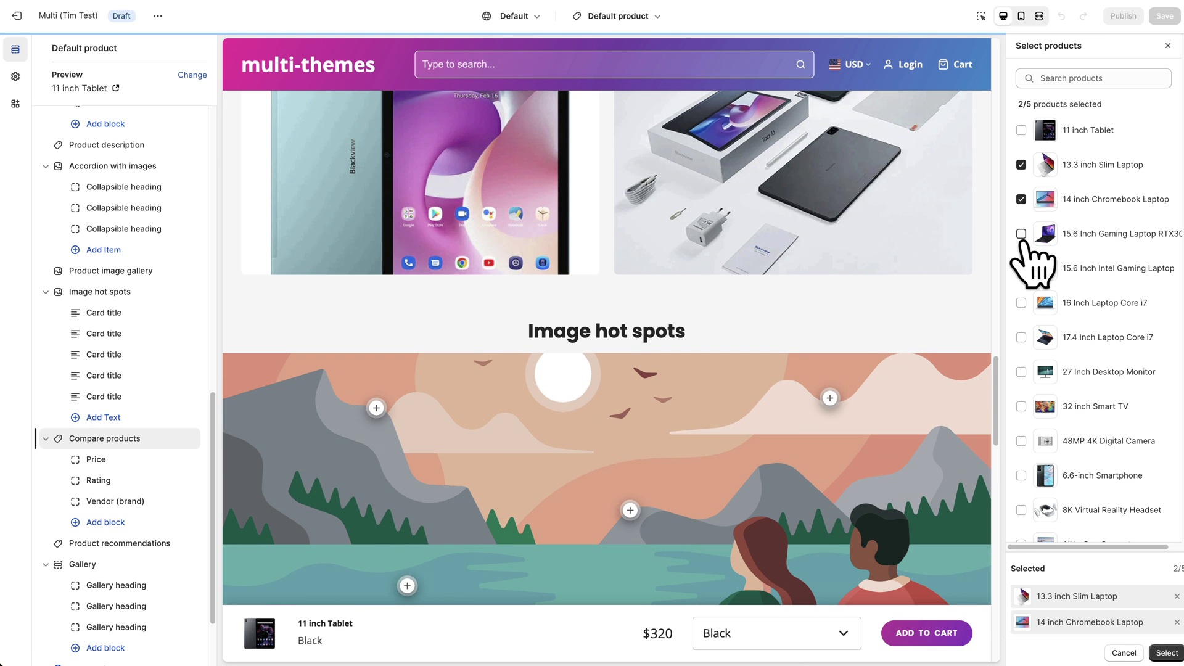
{"action": "left_click", "coordinate": [1021, 234]}
{"action": "left_click", "coordinate": [1021, 268]}
{"action": "left_click", "coordinate": [1167, 653]}
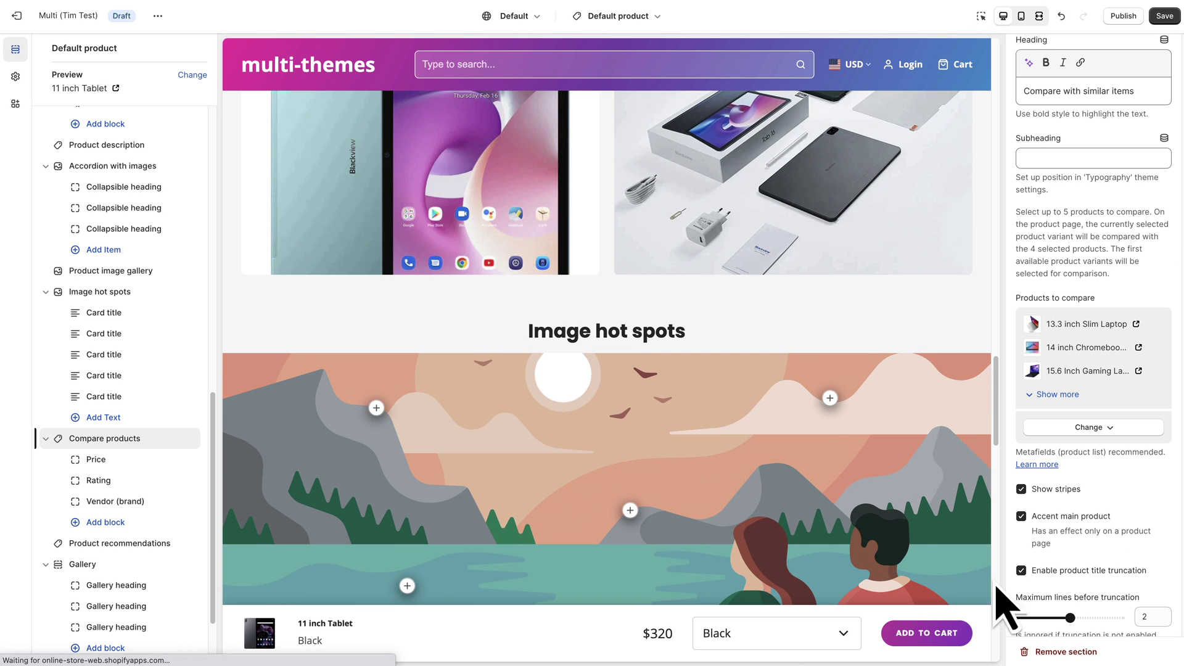
{"action": "scroll", "coordinate": [806, 357], "scroll_direction": "down", "scroll_amount": 7}
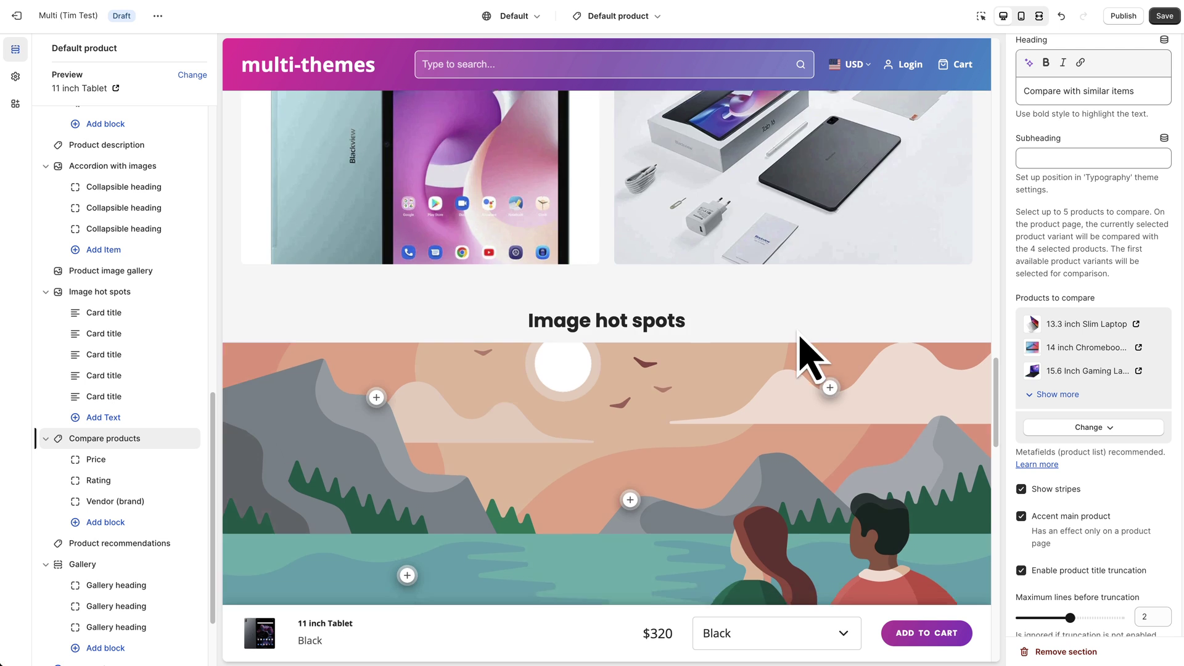
{"action": "scroll", "coordinate": [790, 364], "scroll_direction": "down", "scroll_amount": 3}
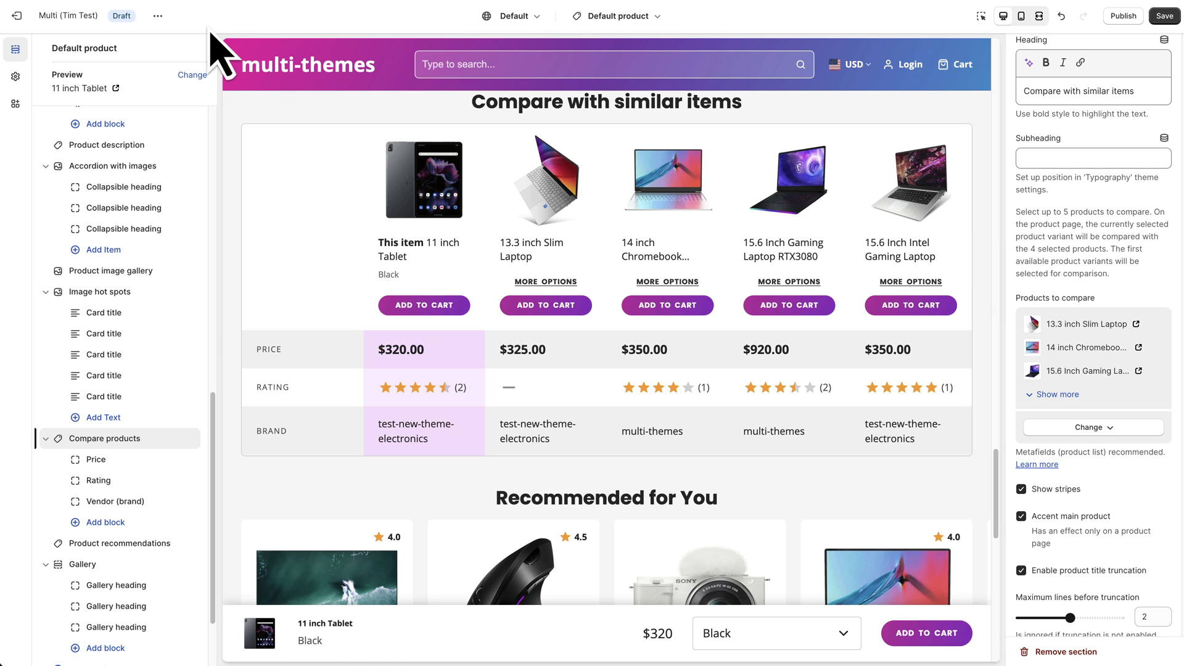
- Exit the theme editor and open the product metafield definitions in the store's custom data settings
{"action": "left_click", "coordinate": [17, 16]}
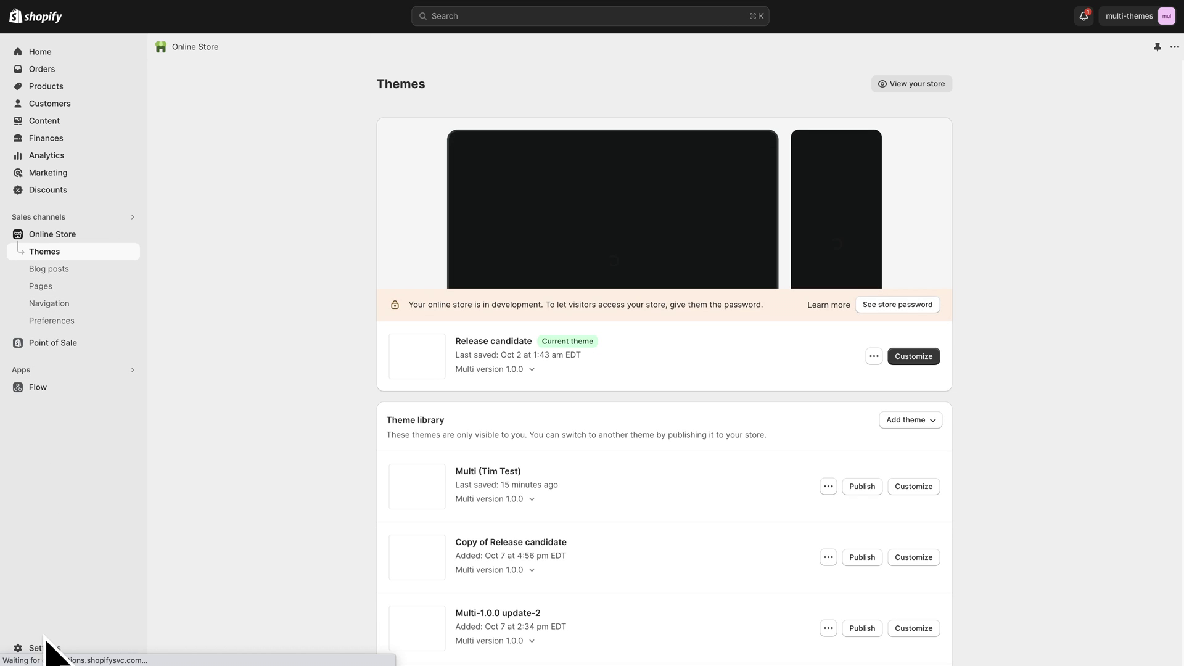
{"action": "left_click", "coordinate": [60, 648]}
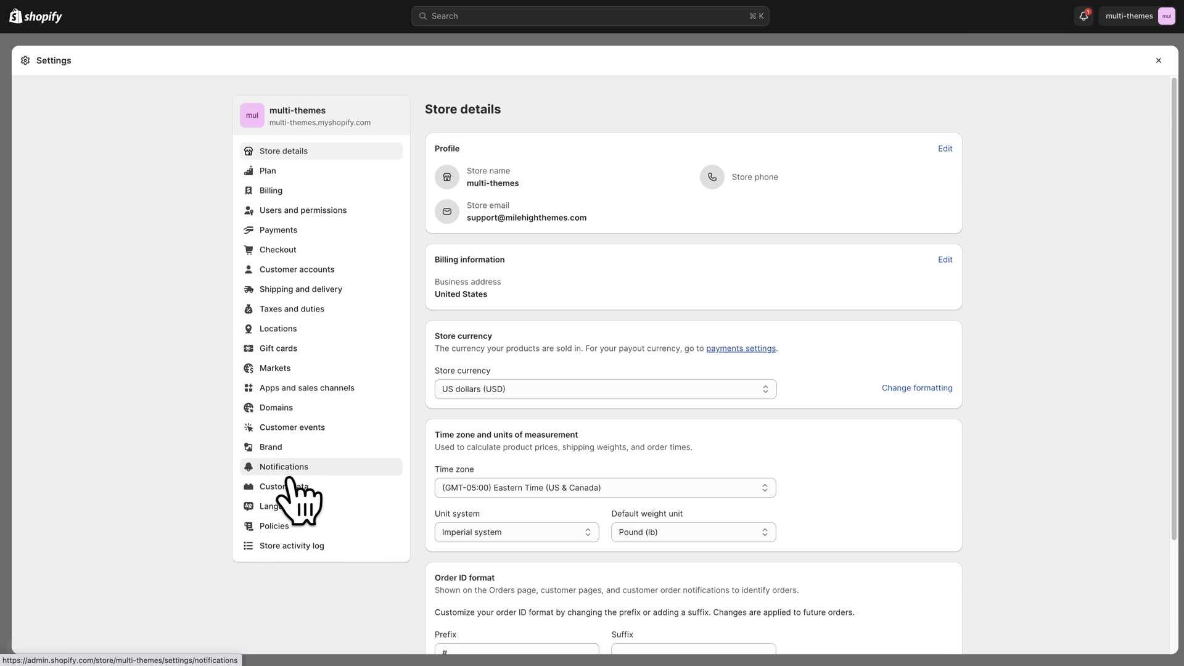
{"action": "left_click", "coordinate": [288, 485]}
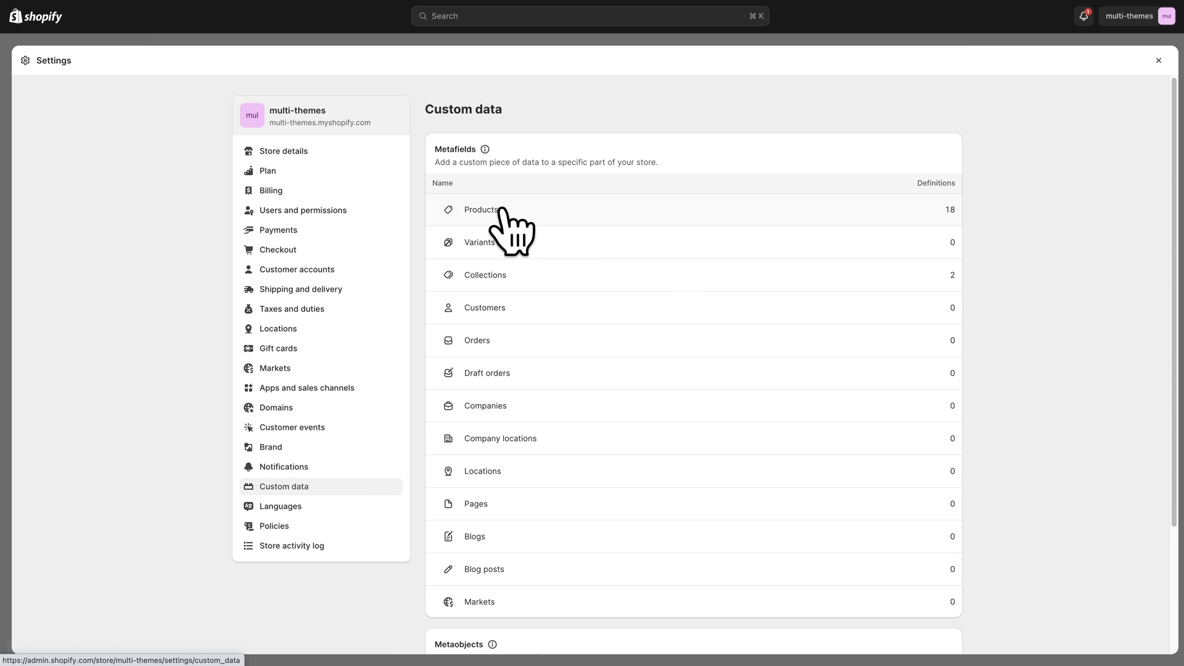
{"action": "left_click", "coordinate": [497, 210]}
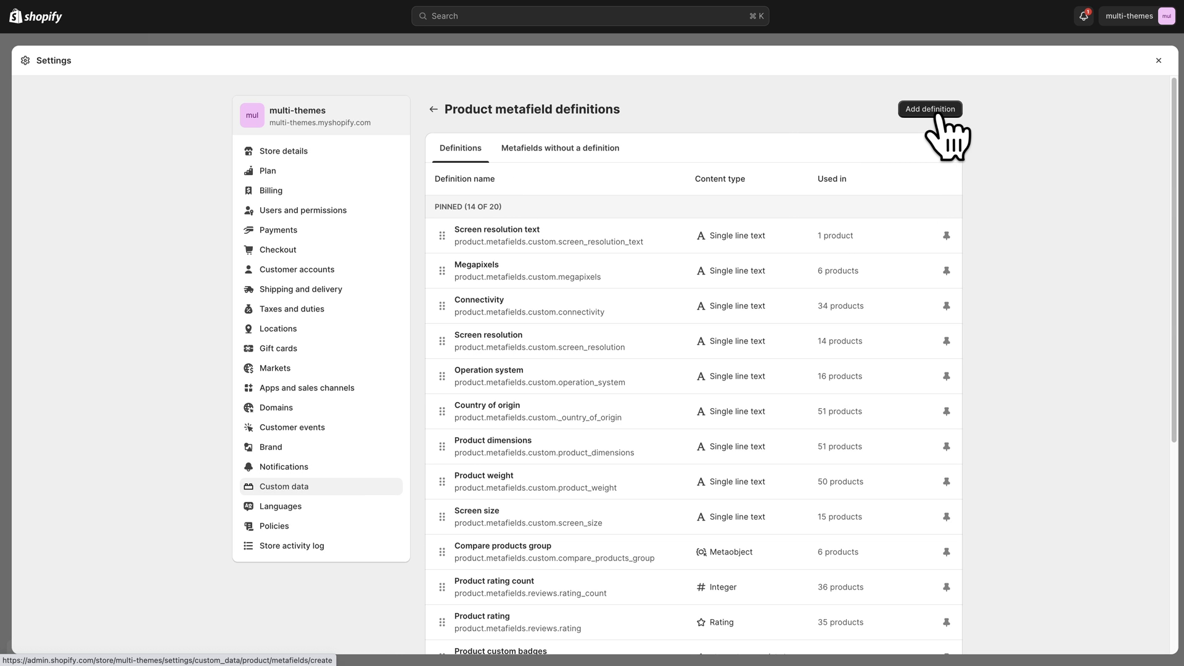
- Add a product metafield definition named Comparison Products
{"action": "left_click", "coordinate": [935, 111]}
{"action": "left_click", "coordinate": [504, 167]}
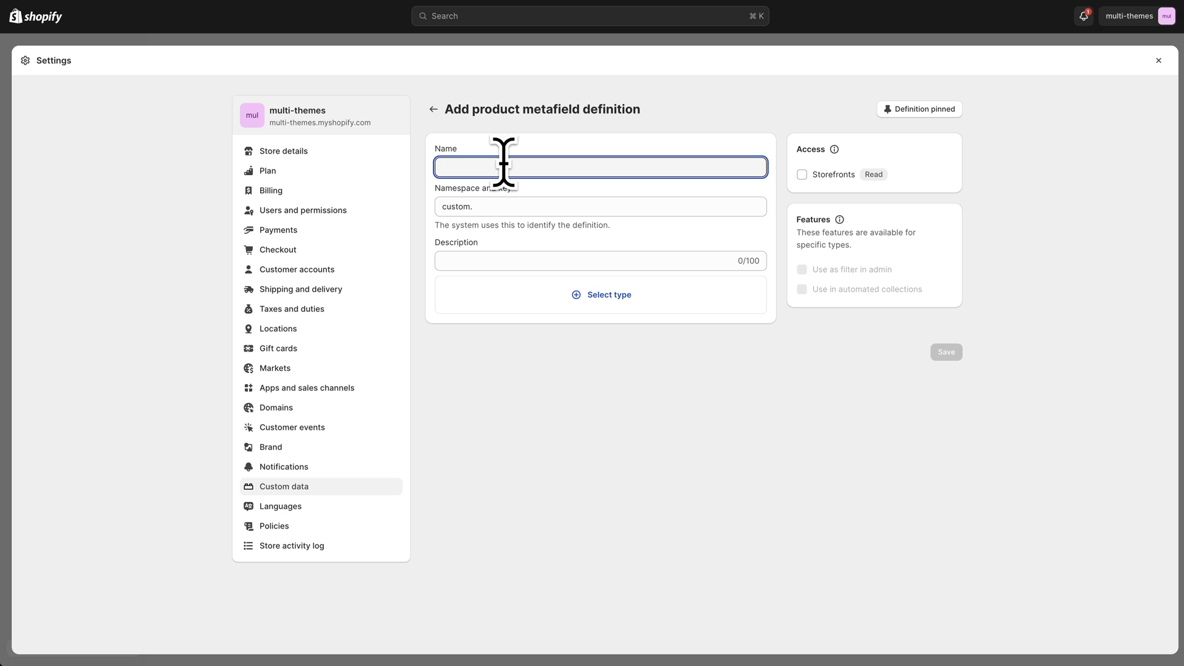
{"action": "type", "text": "Comparison Products"}
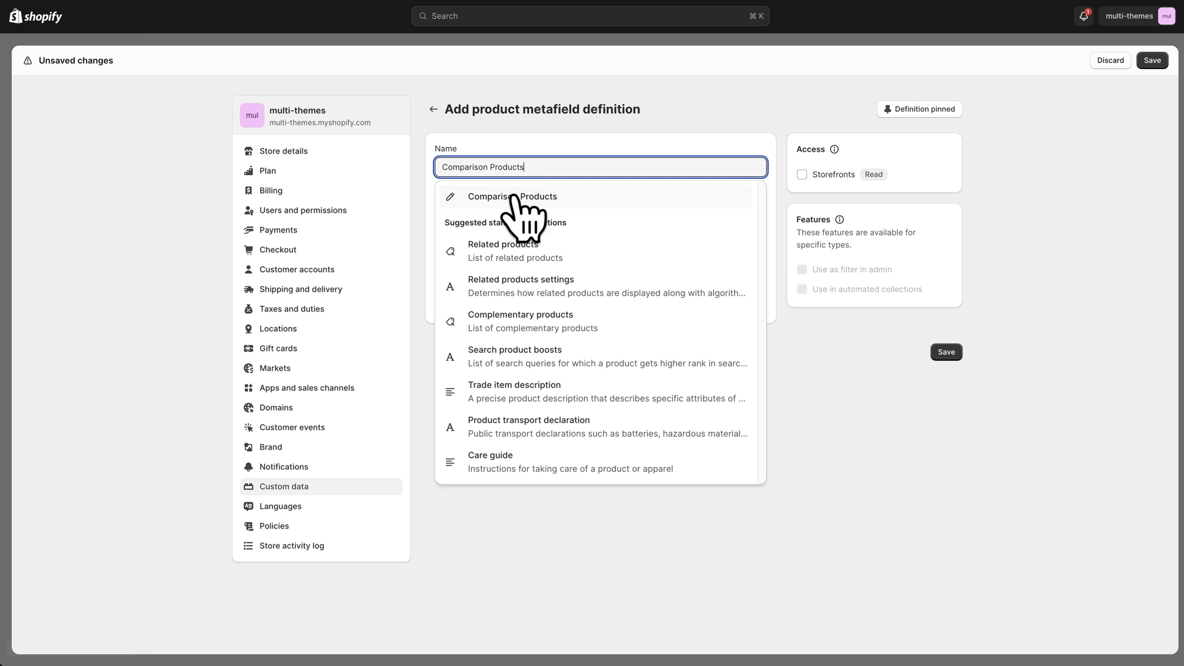
{"action": "left_click", "coordinate": [515, 197]}
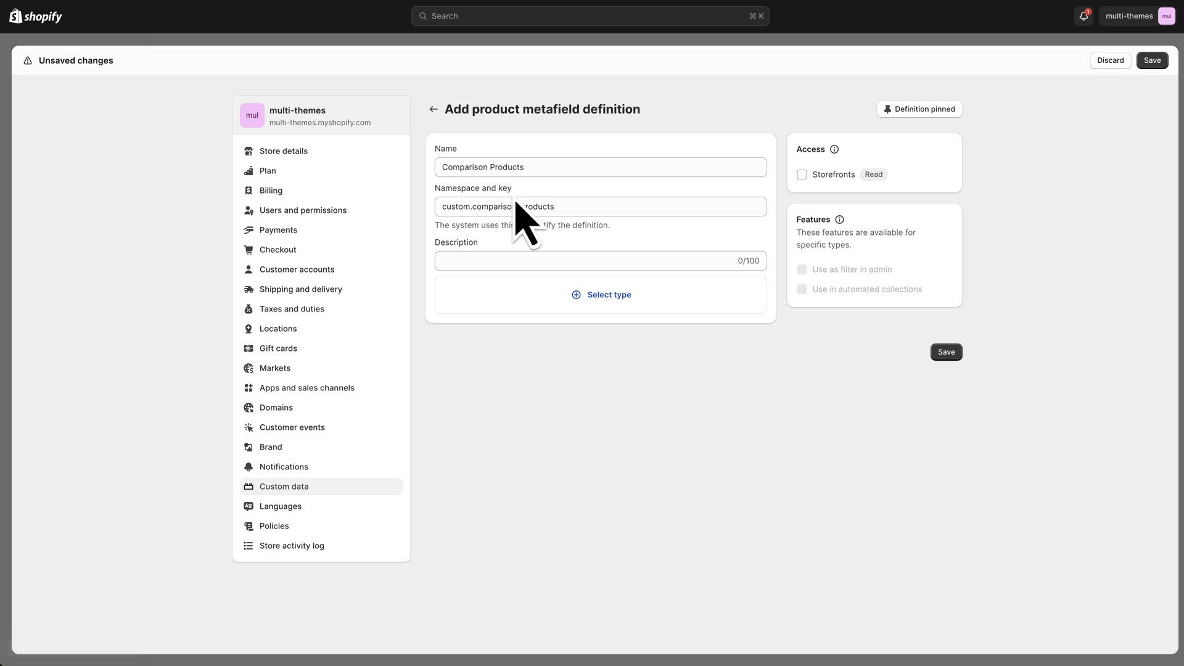
- Set the definition's type to Product as a list of products and save it
{"action": "left_click", "coordinate": [605, 297]}
{"action": "scroll", "coordinate": [608, 327], "scroll_direction": "down", "scroll_amount": 5}
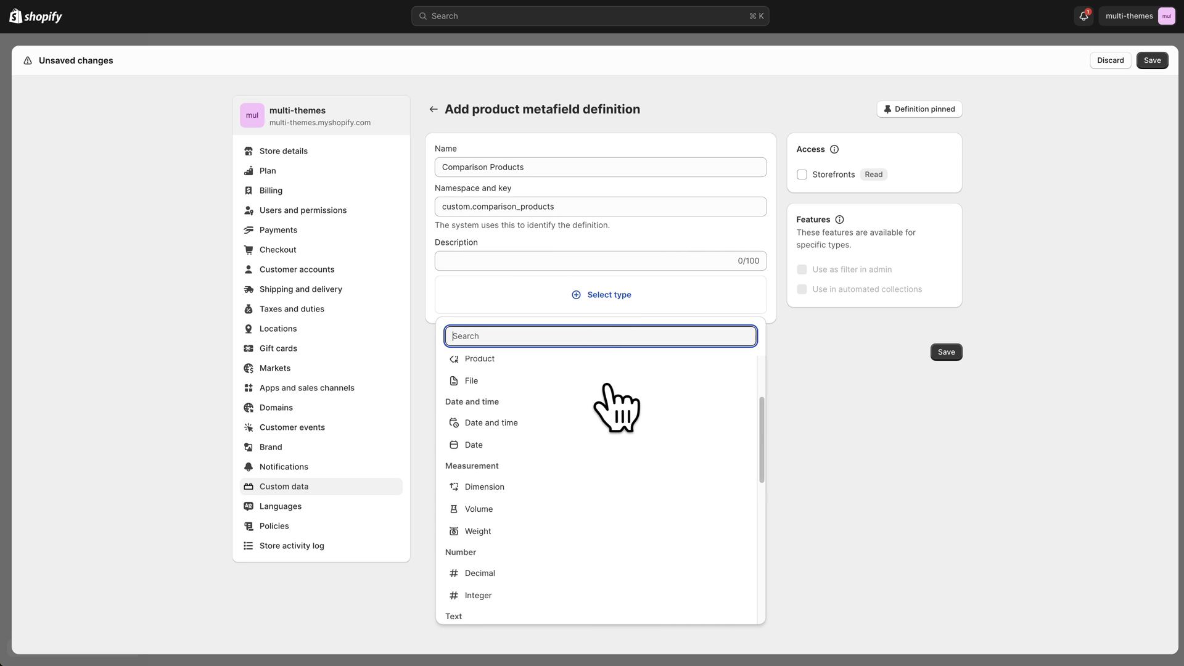
{"action": "scroll", "coordinate": [604, 407], "scroll_direction": "down", "scroll_amount": 5}
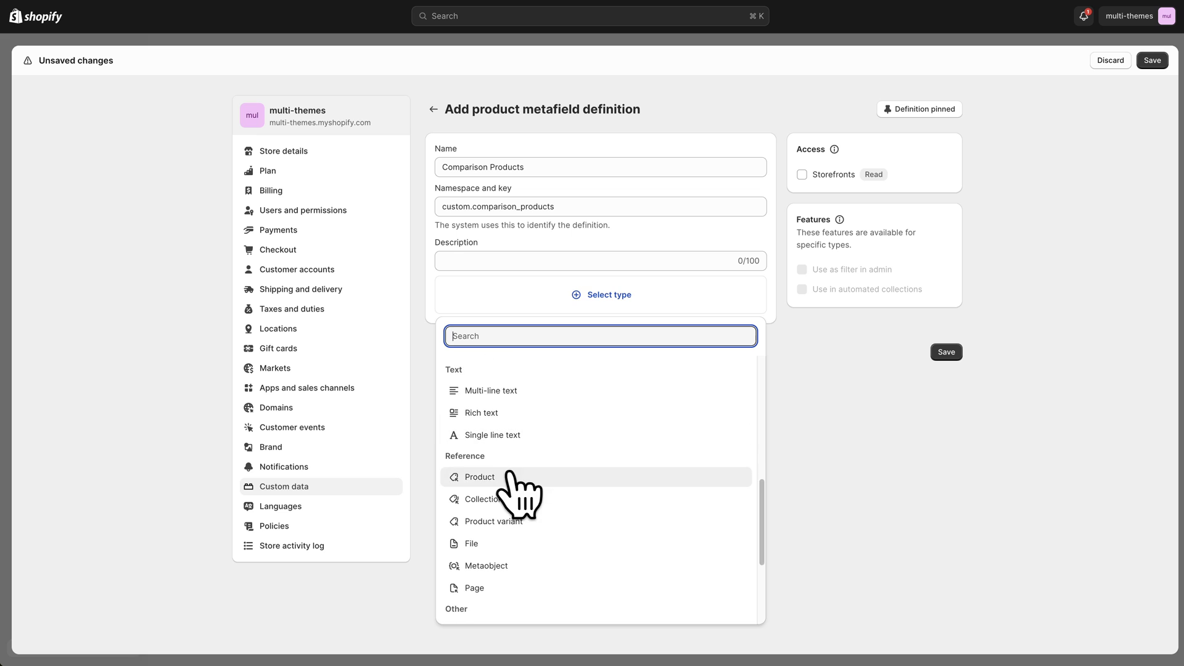
{"action": "left_click", "coordinate": [512, 476]}
{"action": "left_click", "coordinate": [653, 341]}
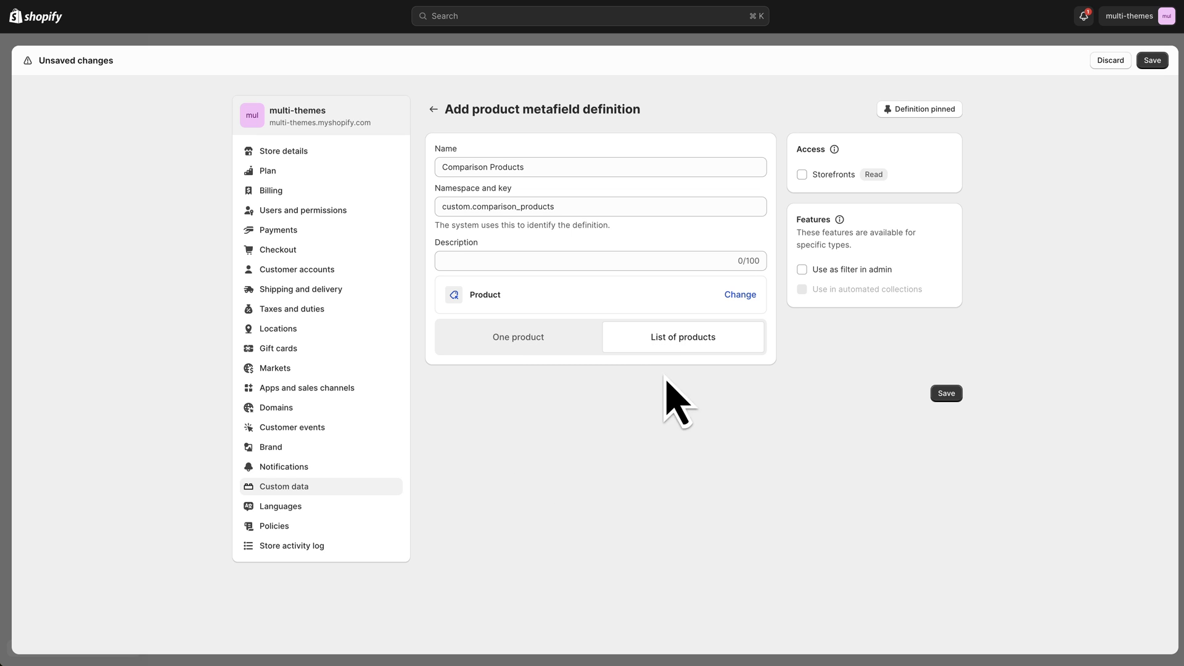
{"action": "left_click", "coordinate": [948, 395]}
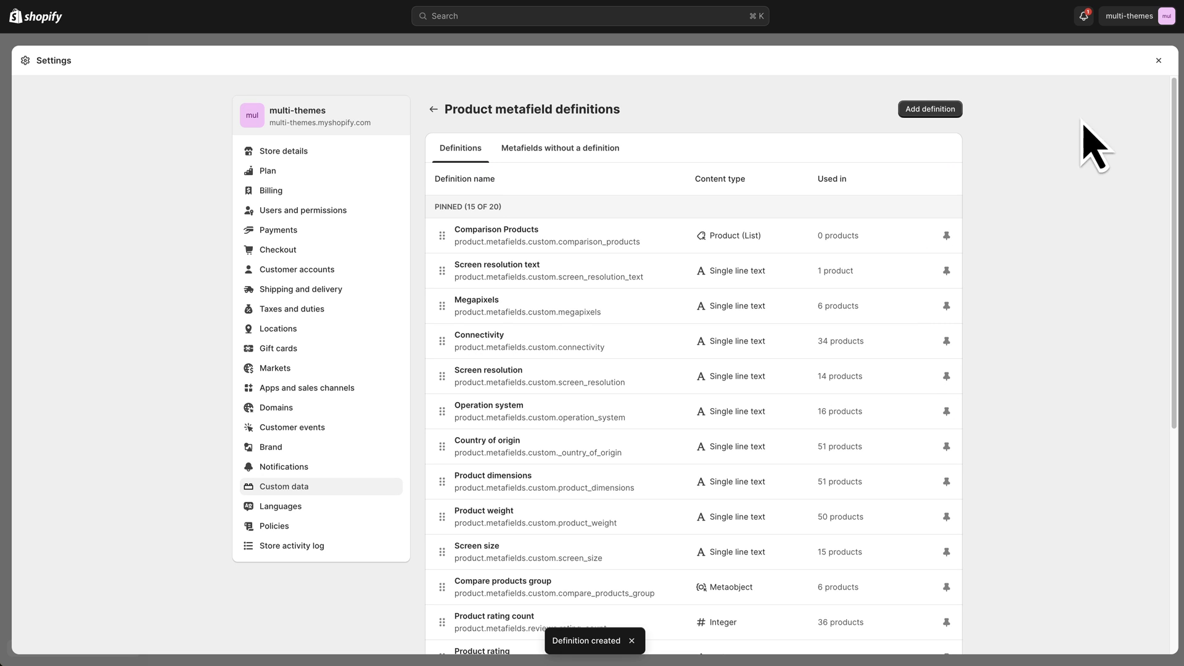
- Leave the settings, open the 11 inch Tablet product and bring up the product selection for its Comparison Products metafield
{"action": "left_click", "coordinate": [1161, 60]}
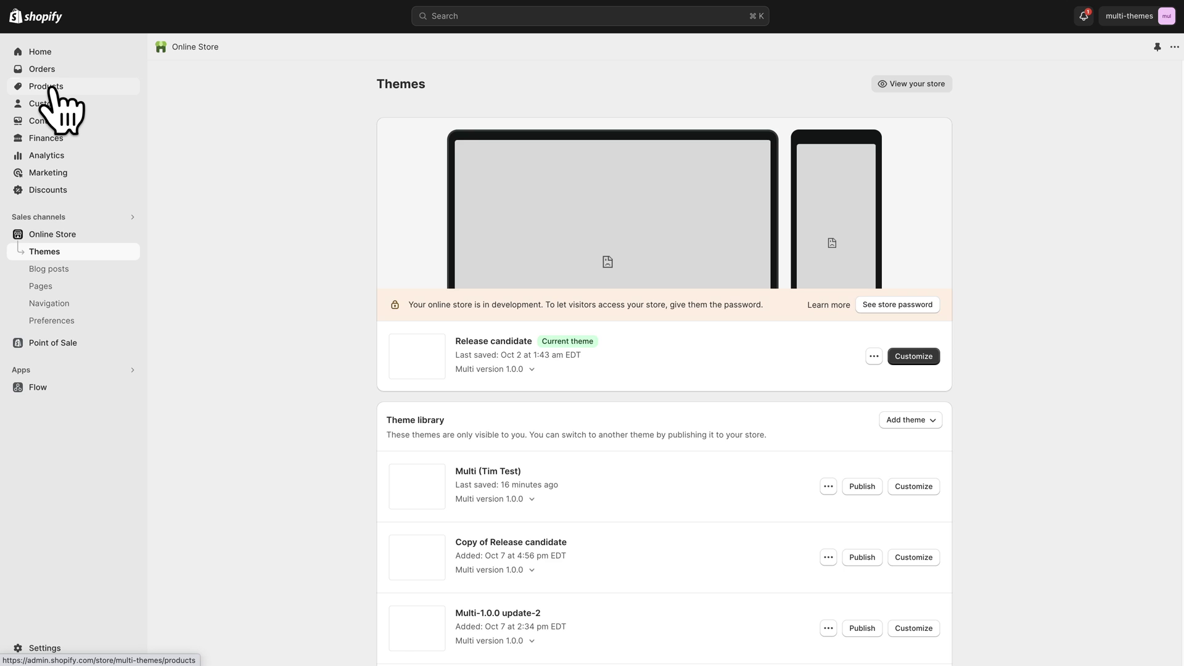
{"action": "left_click", "coordinate": [48, 87]}
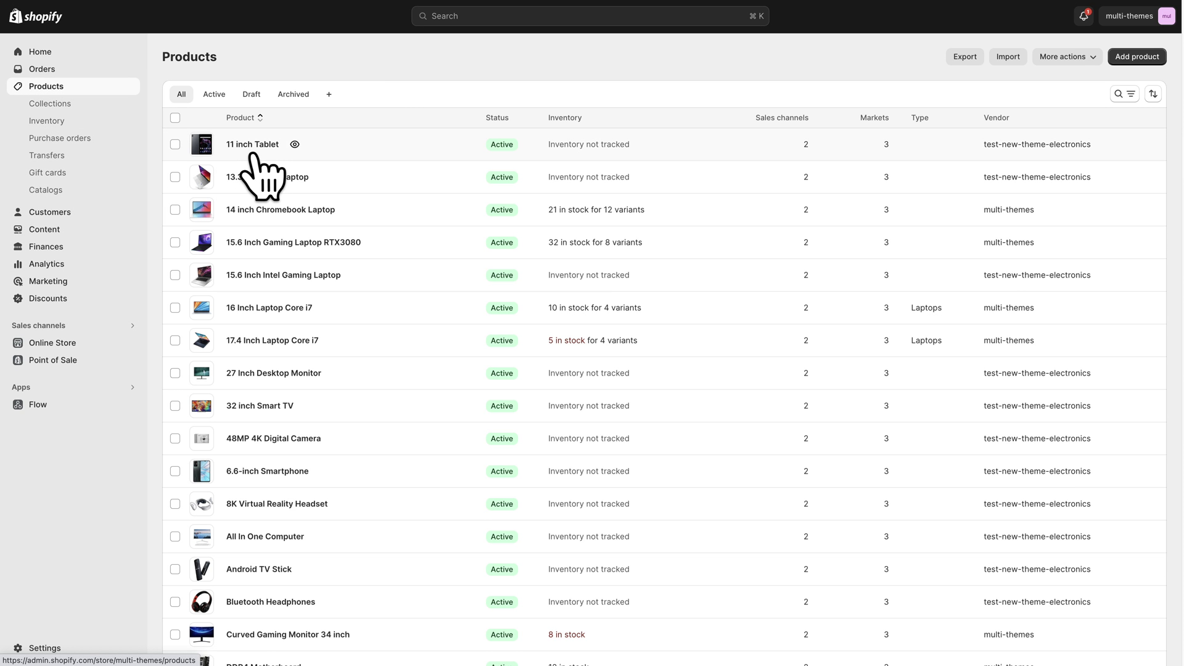
{"action": "left_click", "coordinate": [254, 153]}
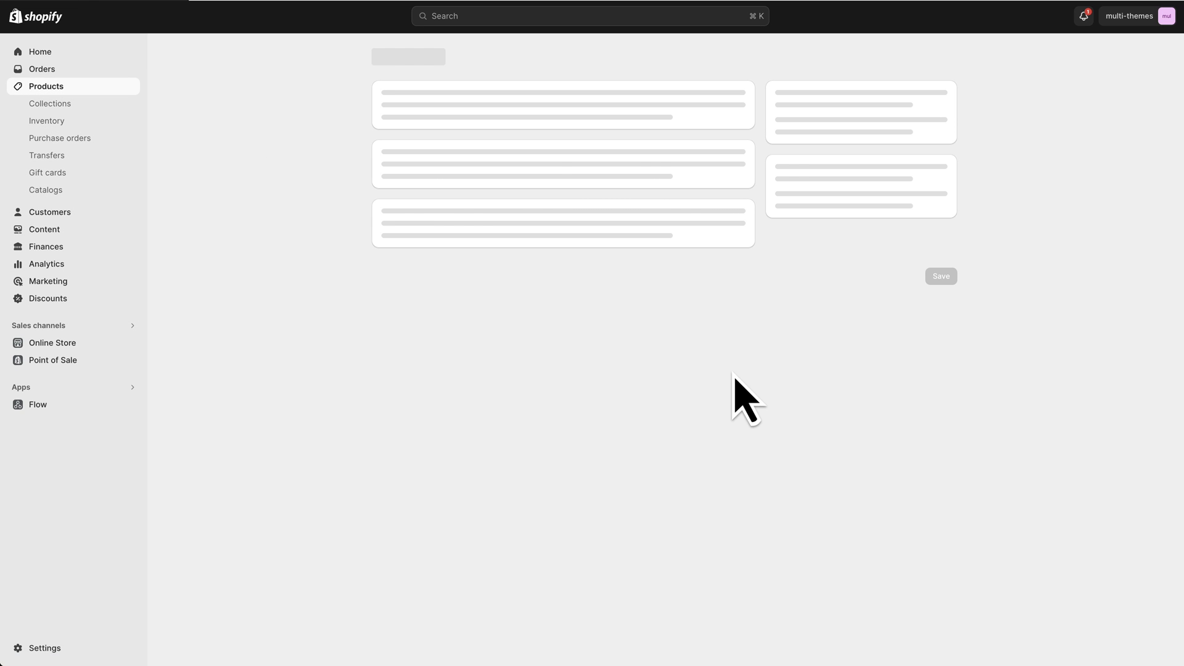
{"action": "scroll", "coordinate": [1012, 331], "scroll_direction": "down", "scroll_amount": 10}
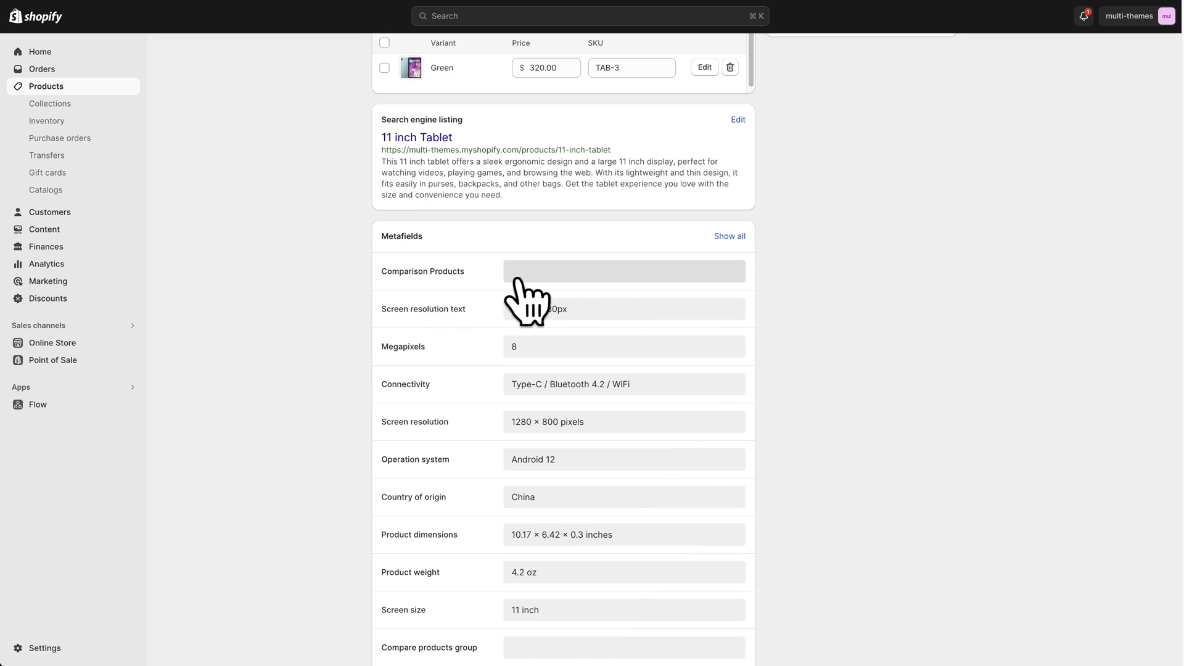
{"action": "left_click", "coordinate": [543, 275]}
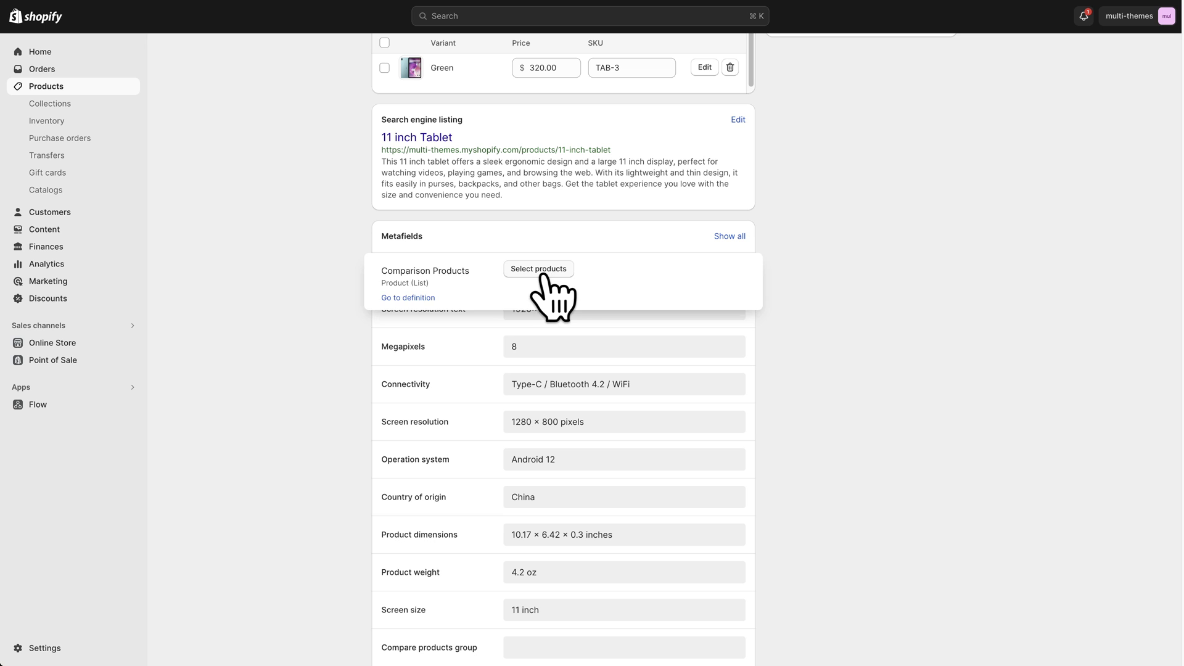
{"action": "left_click", "coordinate": [548, 271]}
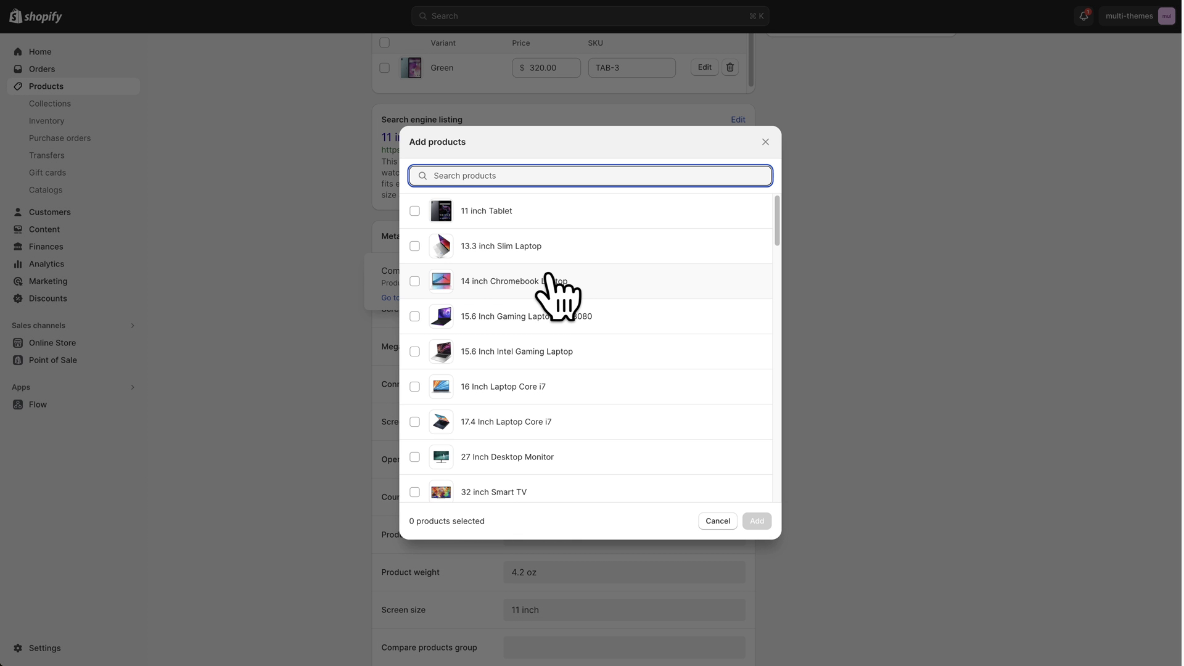
{"action": "left_click", "coordinate": [415, 246]}
{"action": "left_click", "coordinate": [415, 246]}
{"action": "left_click", "coordinate": [415, 282]}
{"action": "left_click", "coordinate": [415, 281]}
- Add Ergonomic Mouse for PC, Full HD Web Camera, Gaming CPU Cooler and Gaming Headset with Stereo to the metafield and save the product
{"action": "scroll", "coordinate": [427, 336], "scroll_direction": "down", "scroll_amount": 10}
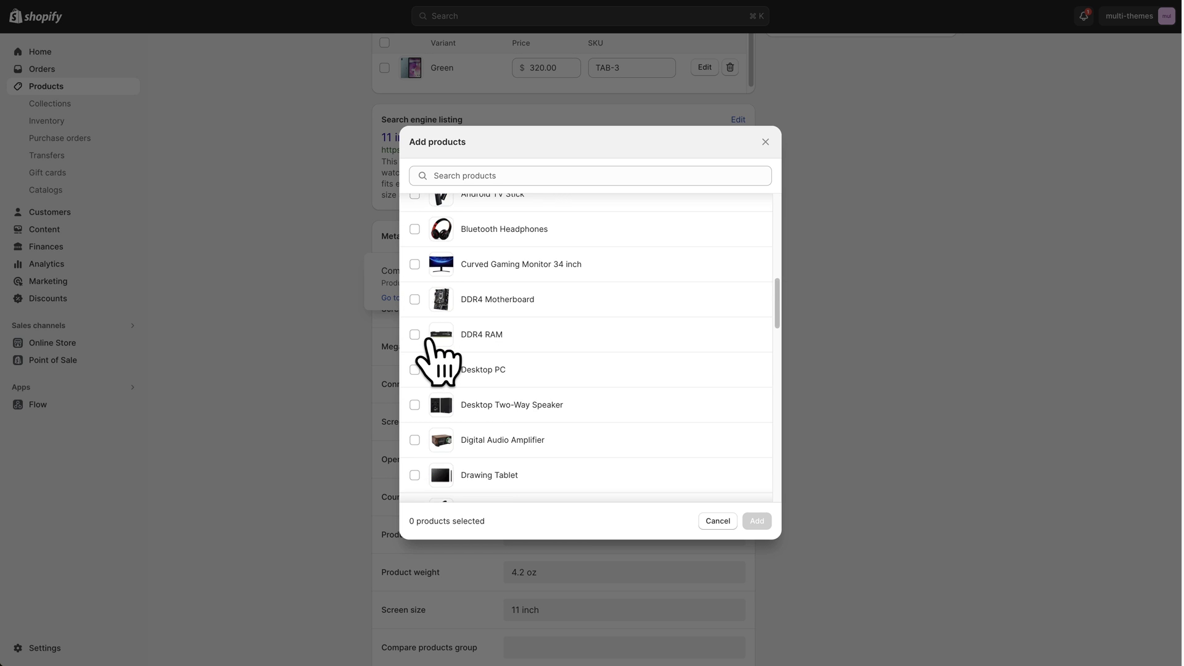
{"action": "left_click", "coordinate": [415, 304]}
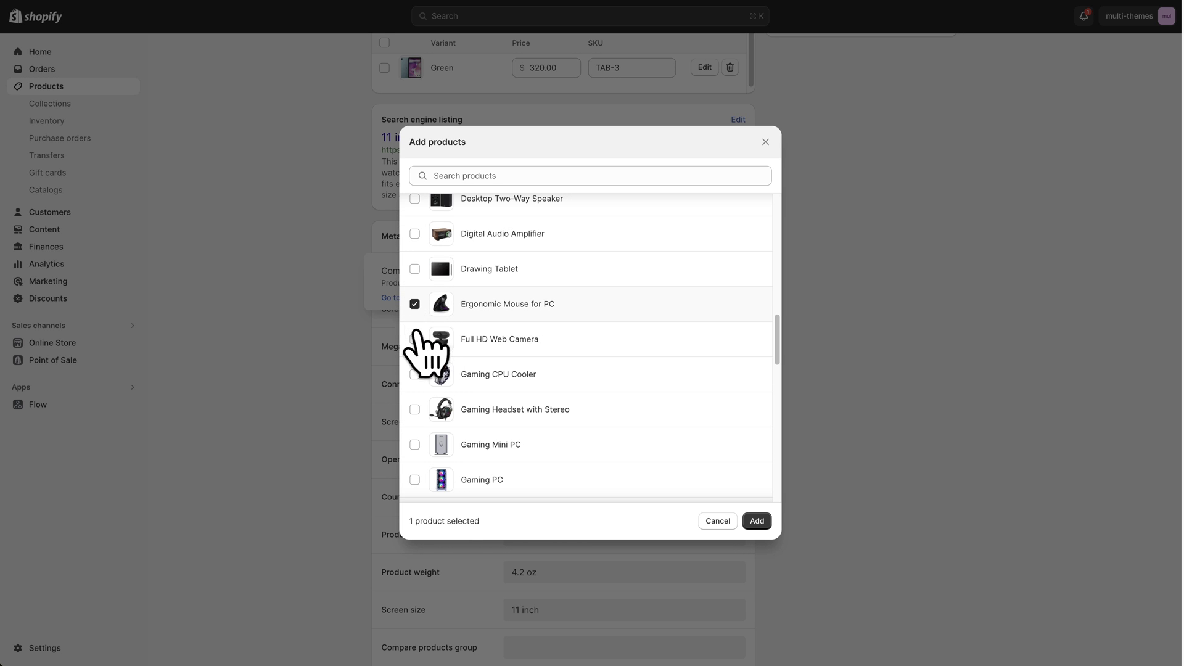
{"action": "left_click", "coordinate": [414, 375]}
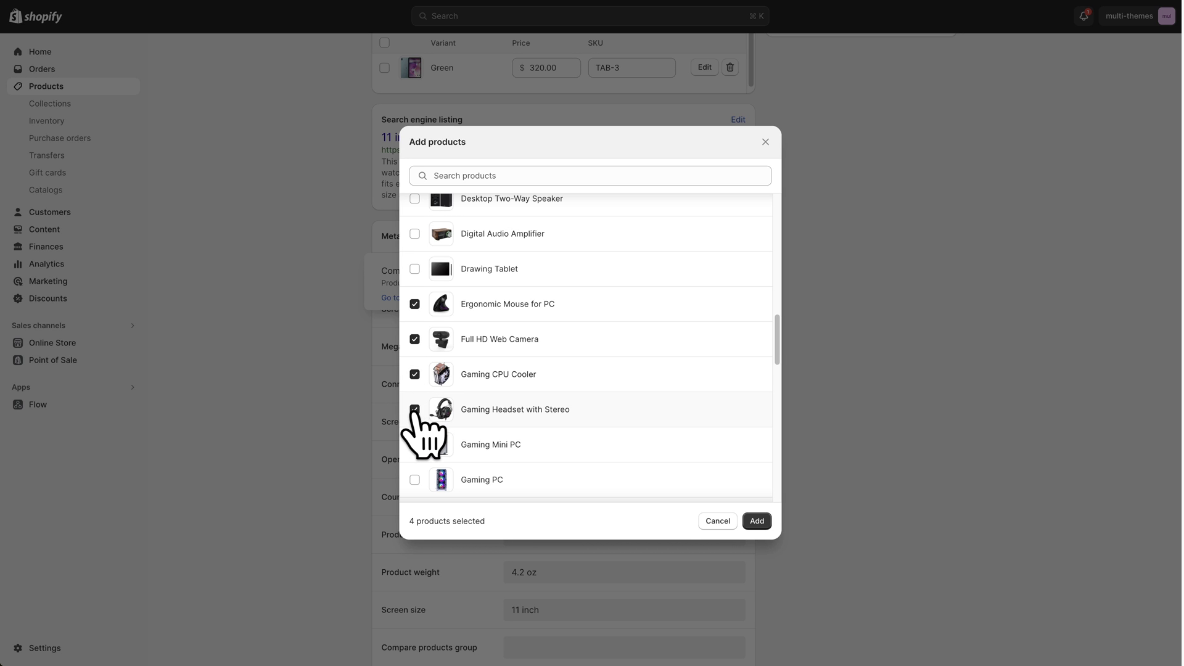
{"action": "left_click", "coordinate": [758, 523]}
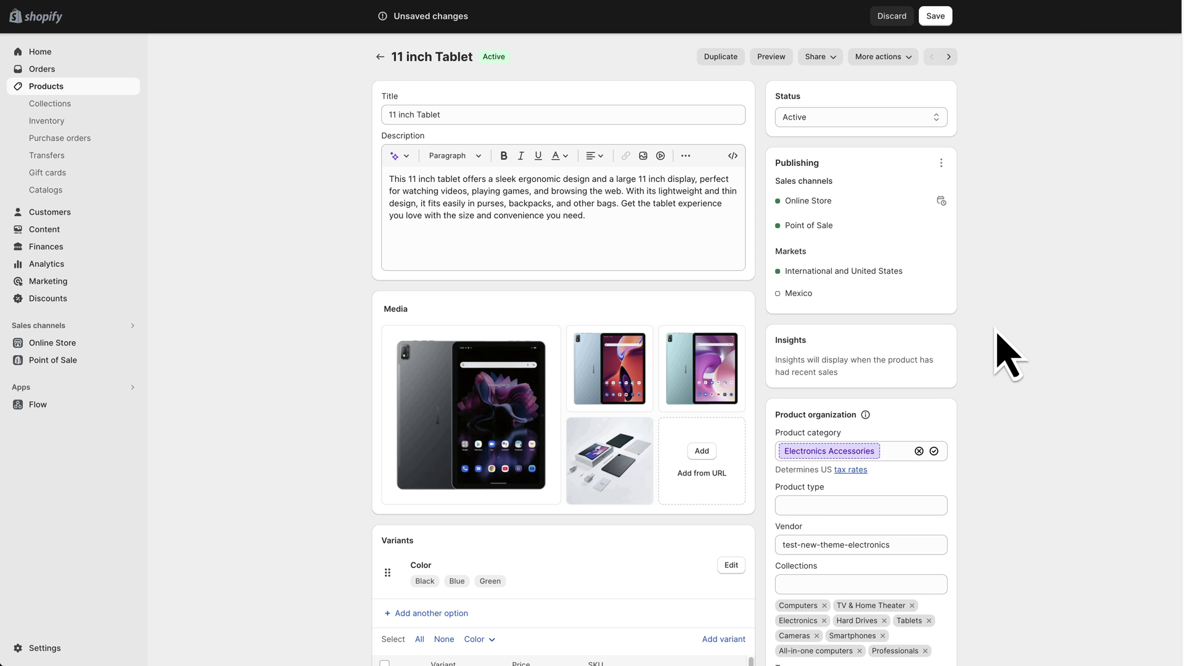
{"action": "left_click", "coordinate": [936, 16]}
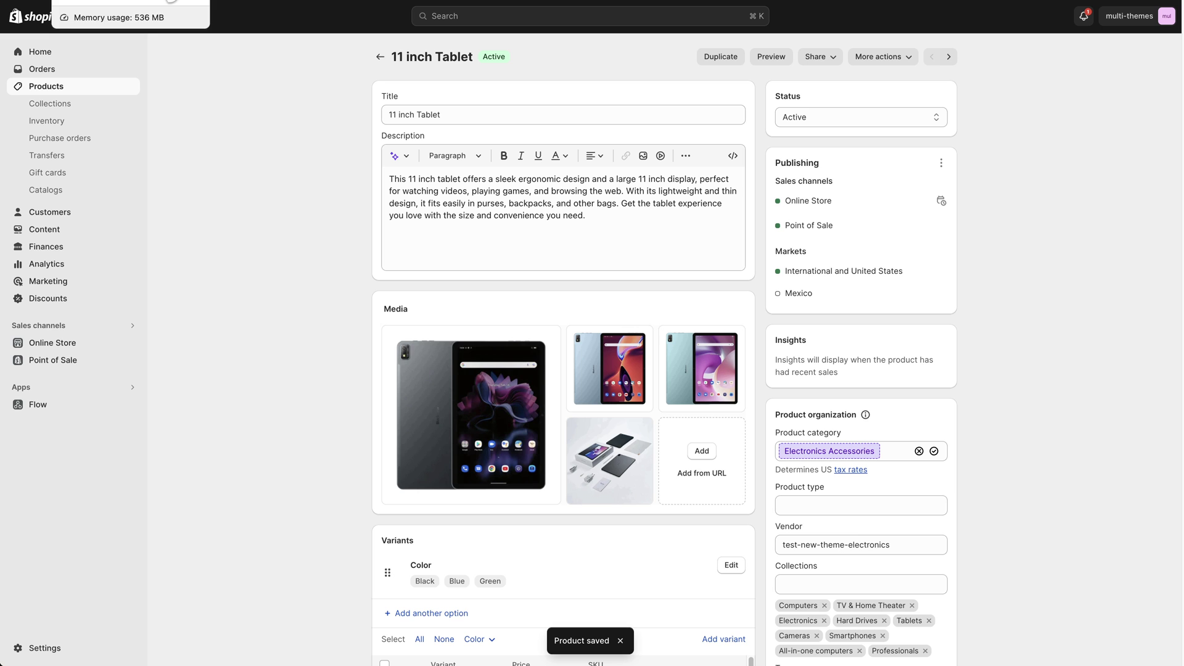
- Return to the theme editor, reload the Default product template and bring up its Compare products section
{"action": "scroll", "coordinate": [325, 343], "scroll_direction": "down", "scroll_amount": 5}
{"action": "scroll", "coordinate": [325, 343], "scroll_direction": "up", "scroll_amount": 5}
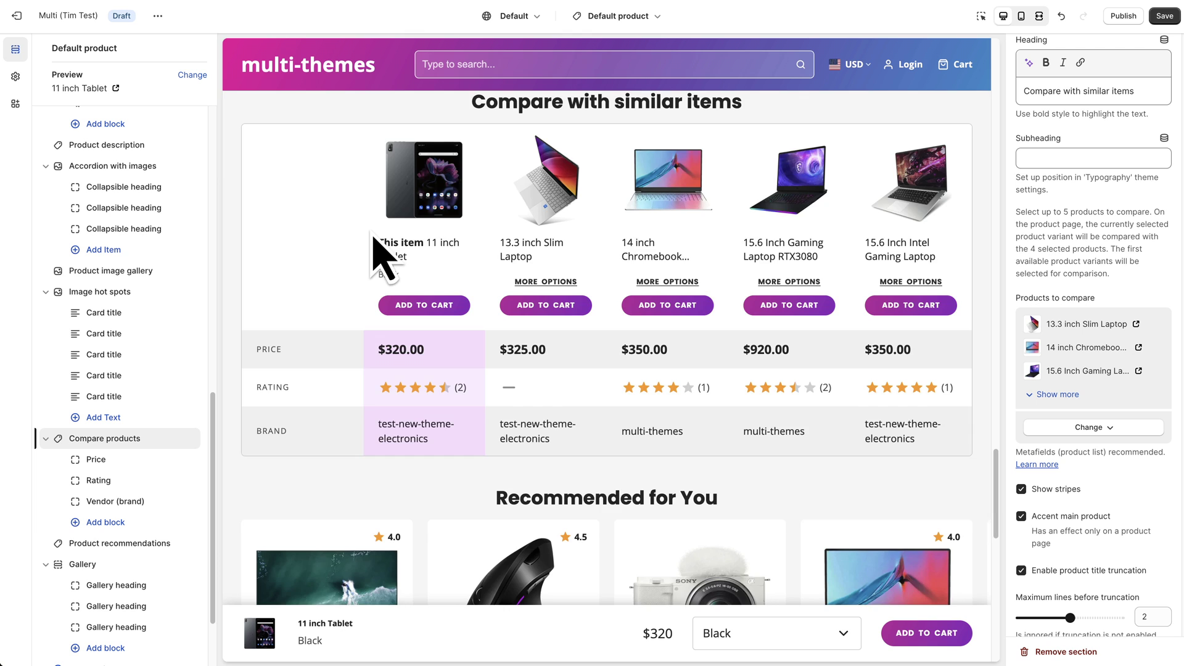
{"action": "scroll", "coordinate": [386, 257], "scroll_direction": "up", "scroll_amount": 3}
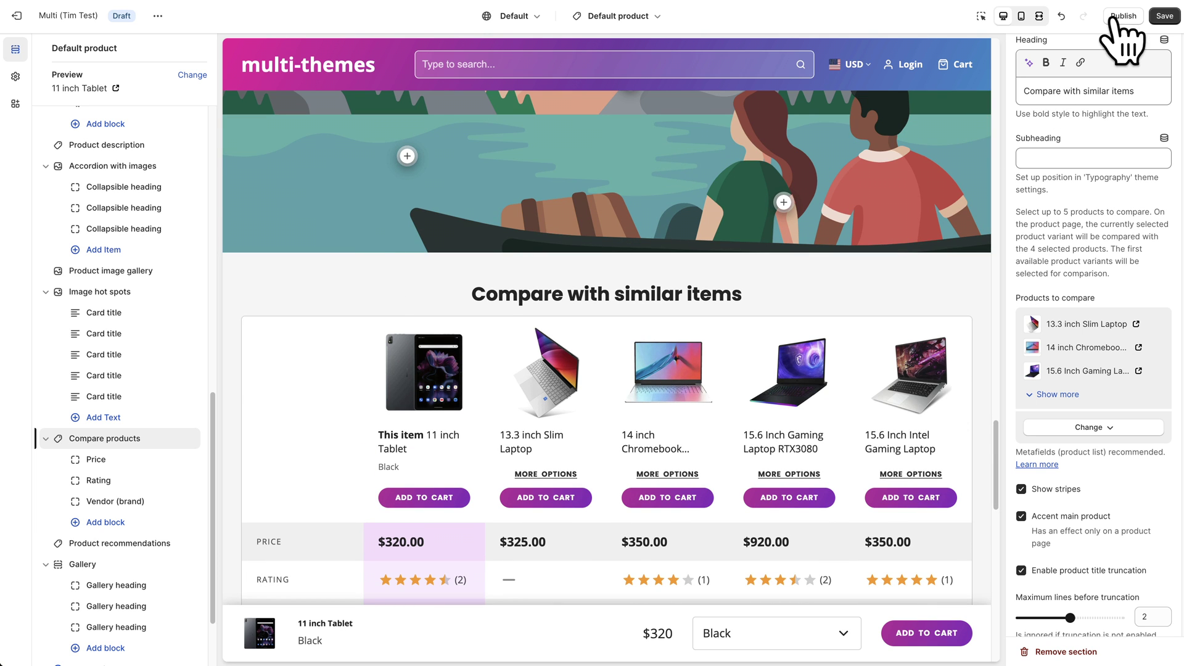
{"action": "left_click", "coordinate": [603, 207]}
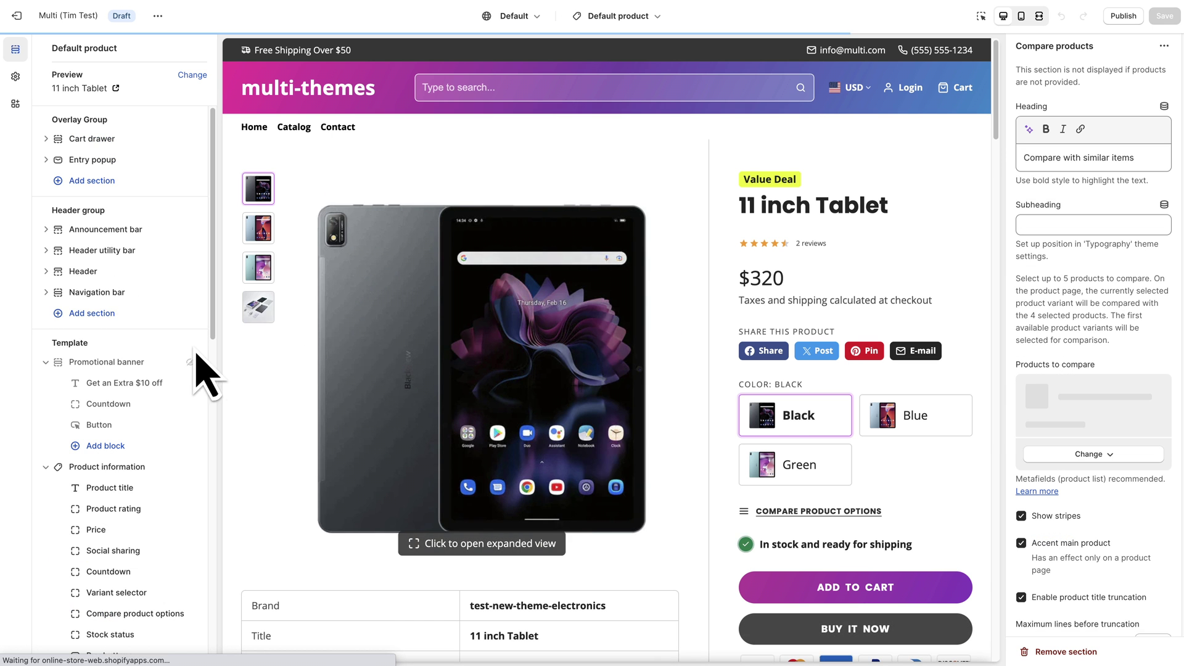
{"action": "scroll", "coordinate": [149, 333], "scroll_direction": "down", "scroll_amount": 3}
{"action": "scroll", "coordinate": [146, 338], "scroll_direction": "down", "scroll_amount": 10}
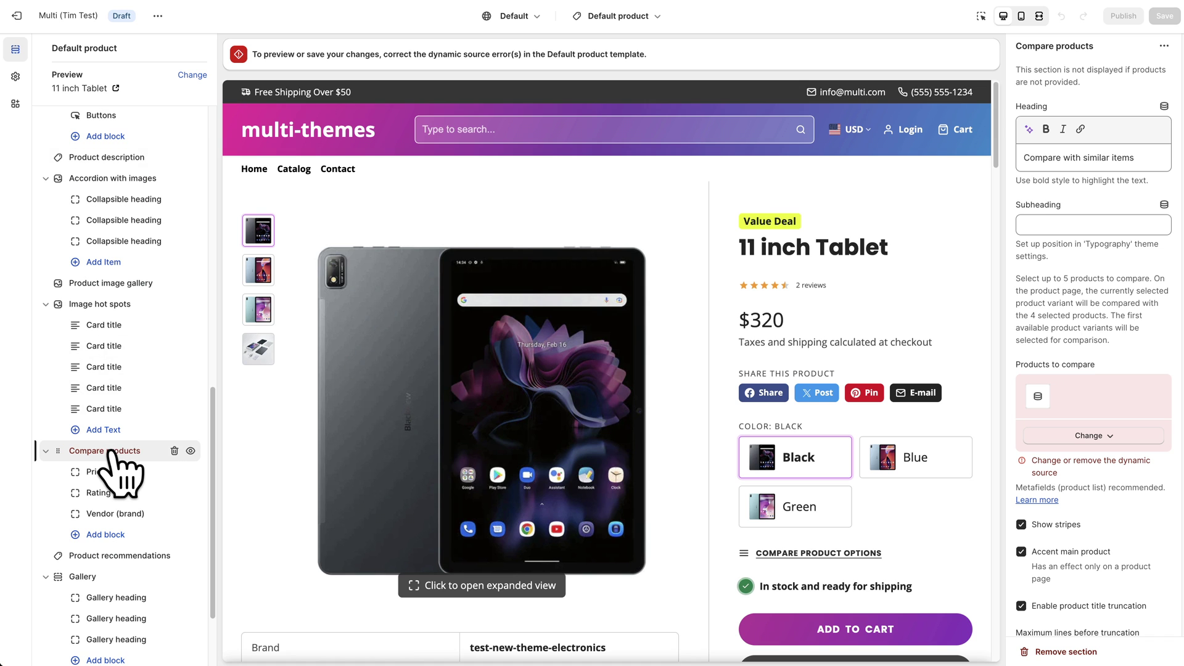
{"action": "left_click", "coordinate": [1090, 437]}
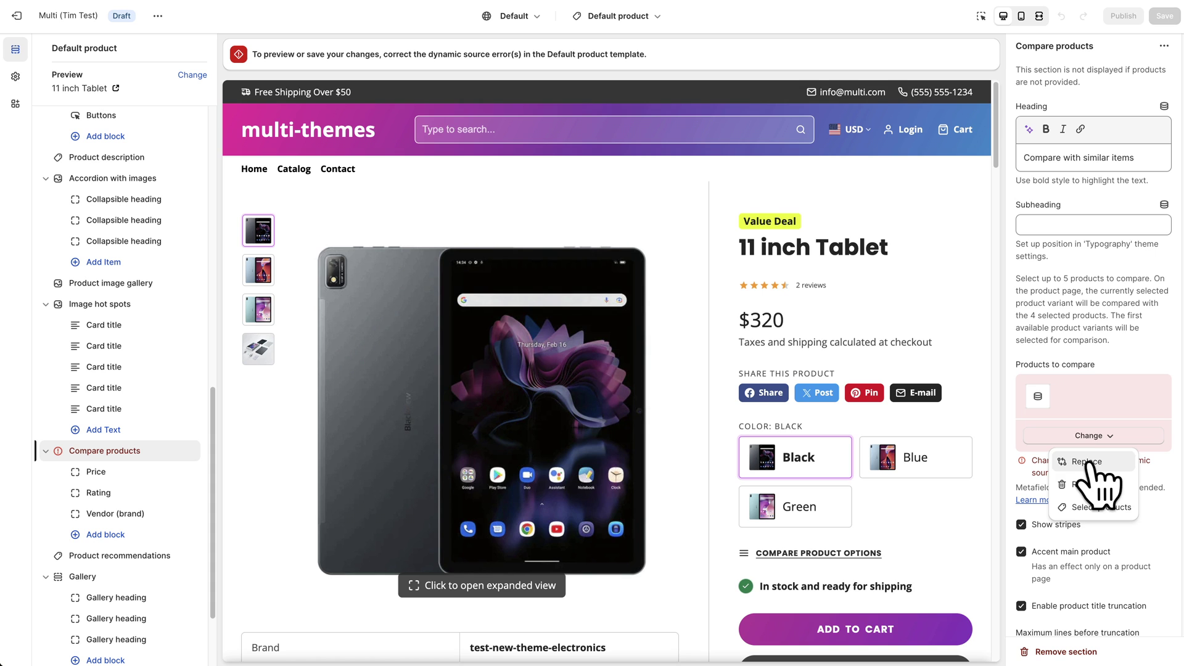
{"action": "left_click", "coordinate": [1087, 461]}
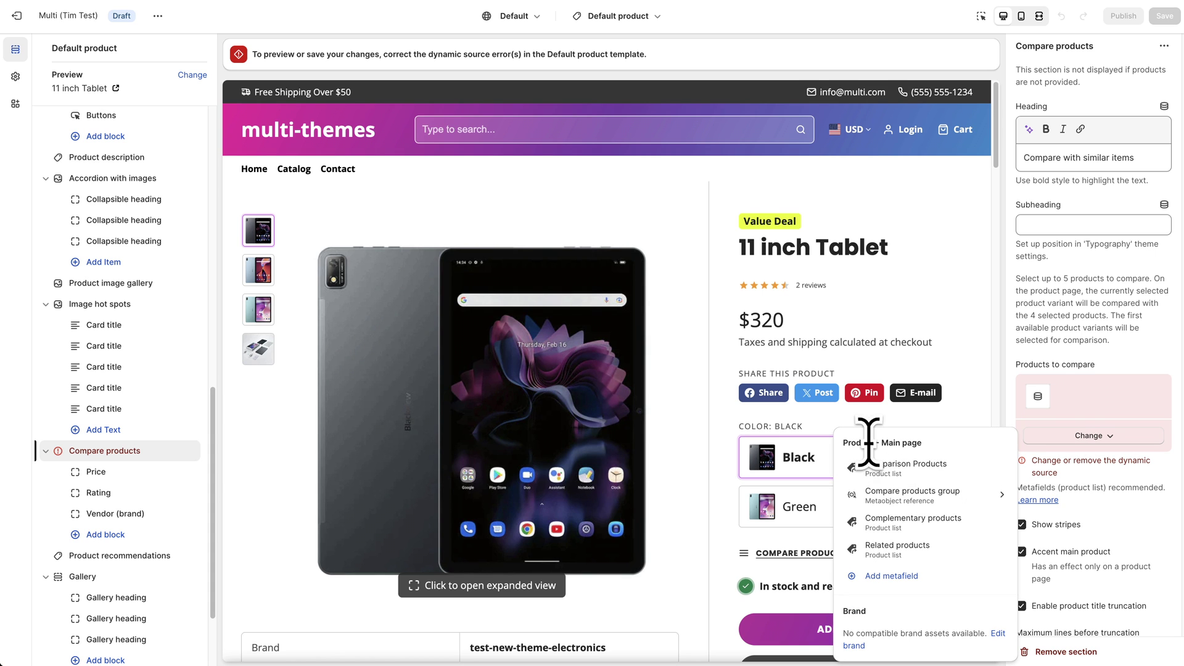
{"action": "left_click", "coordinate": [1110, 395]}
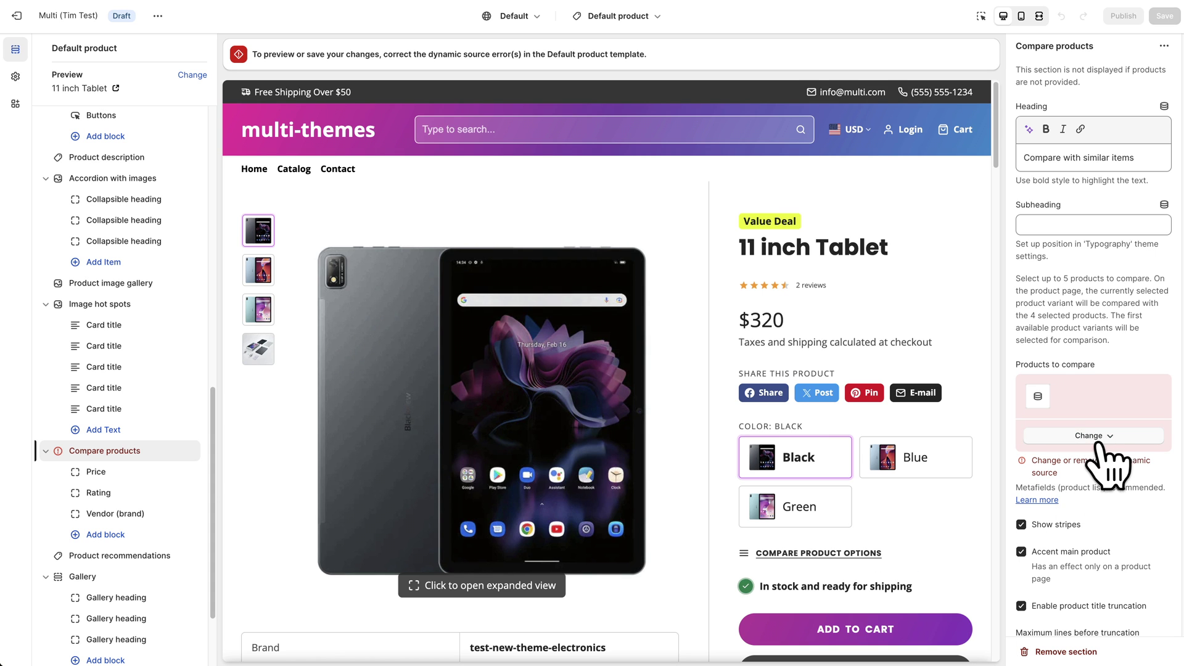
- Remove the invalid dynamic source from Products to compare and connect the Comparison Products metafield instead
{"action": "left_click", "coordinate": [1102, 442]}
{"action": "left_click", "coordinate": [1088, 485]}
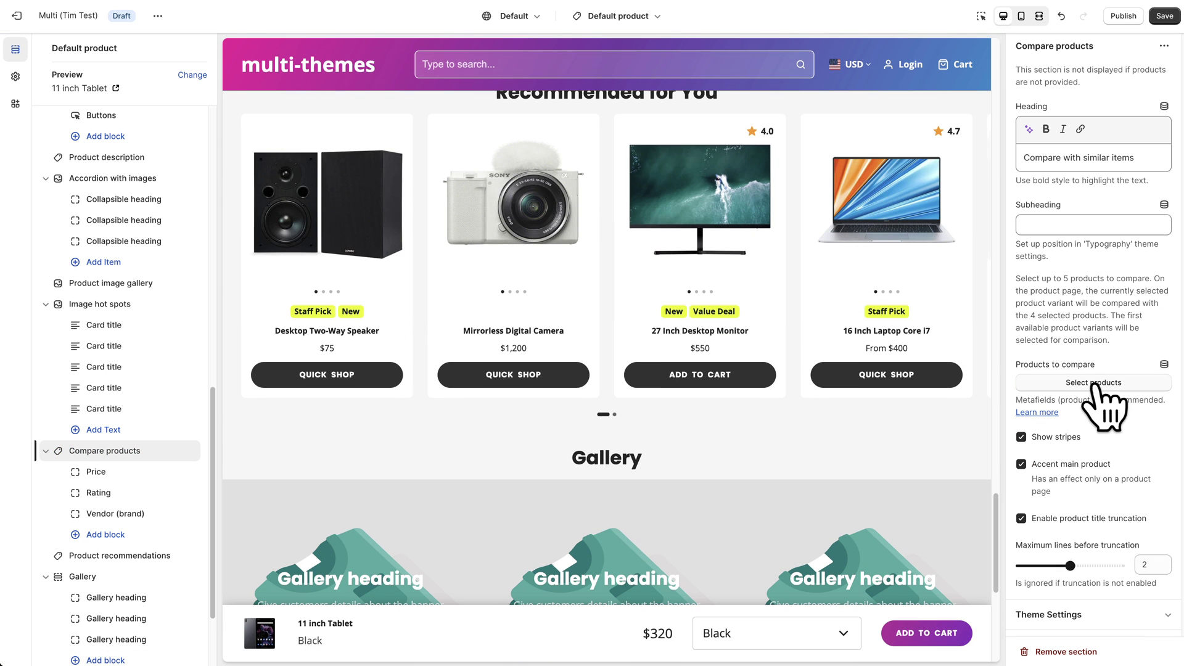
{"action": "left_click", "coordinate": [1094, 383]}
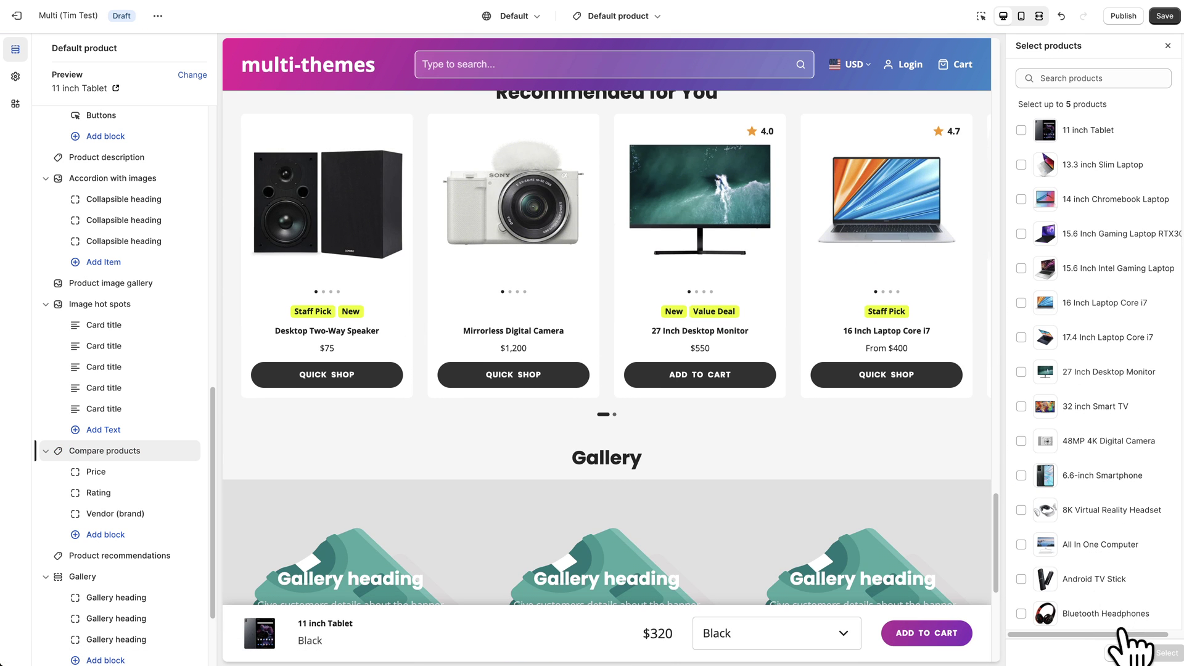
{"action": "left_click", "coordinate": [1133, 657]}
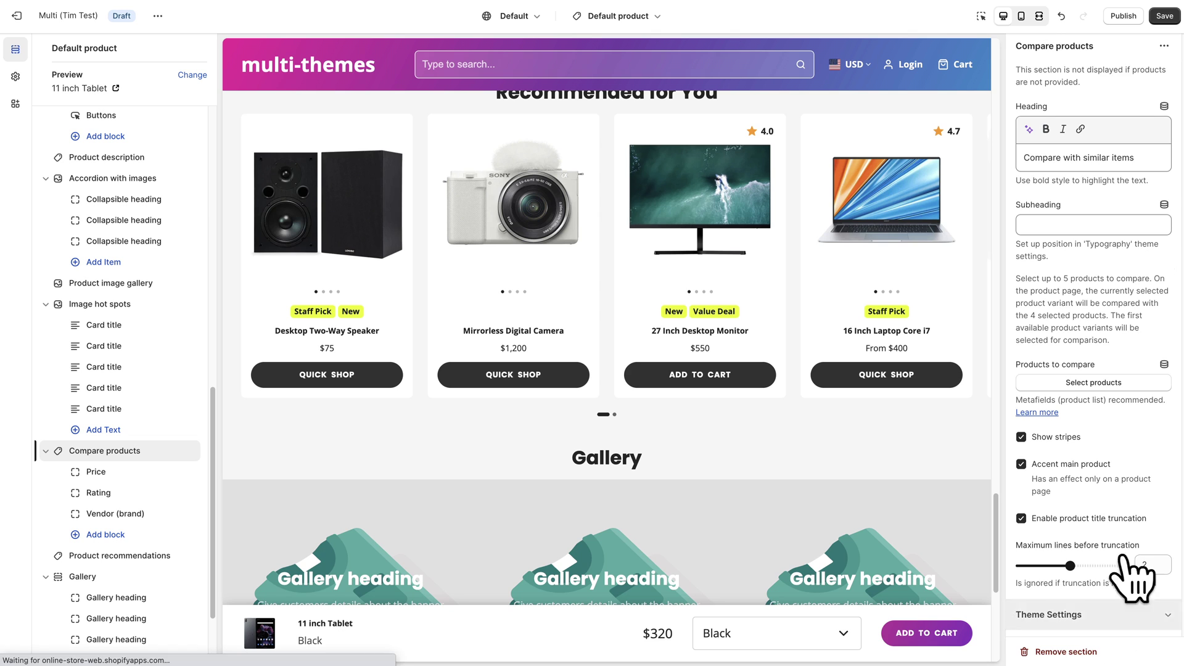
{"action": "left_click", "coordinate": [1164, 364]}
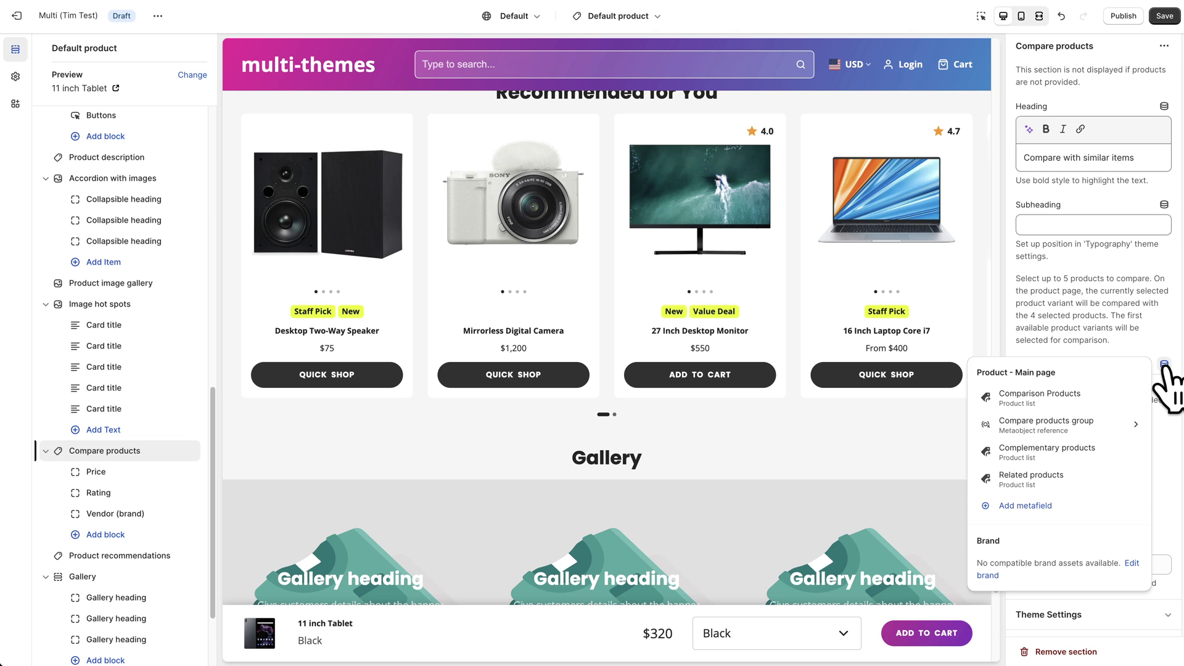
{"action": "left_click", "coordinate": [1030, 398]}
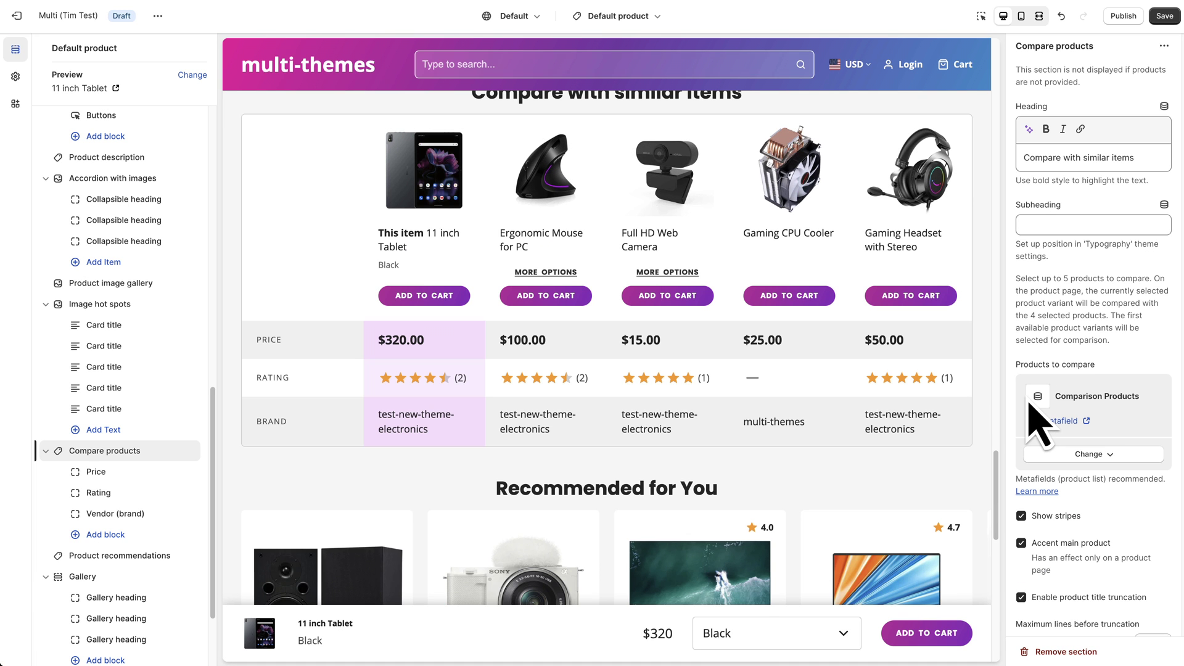
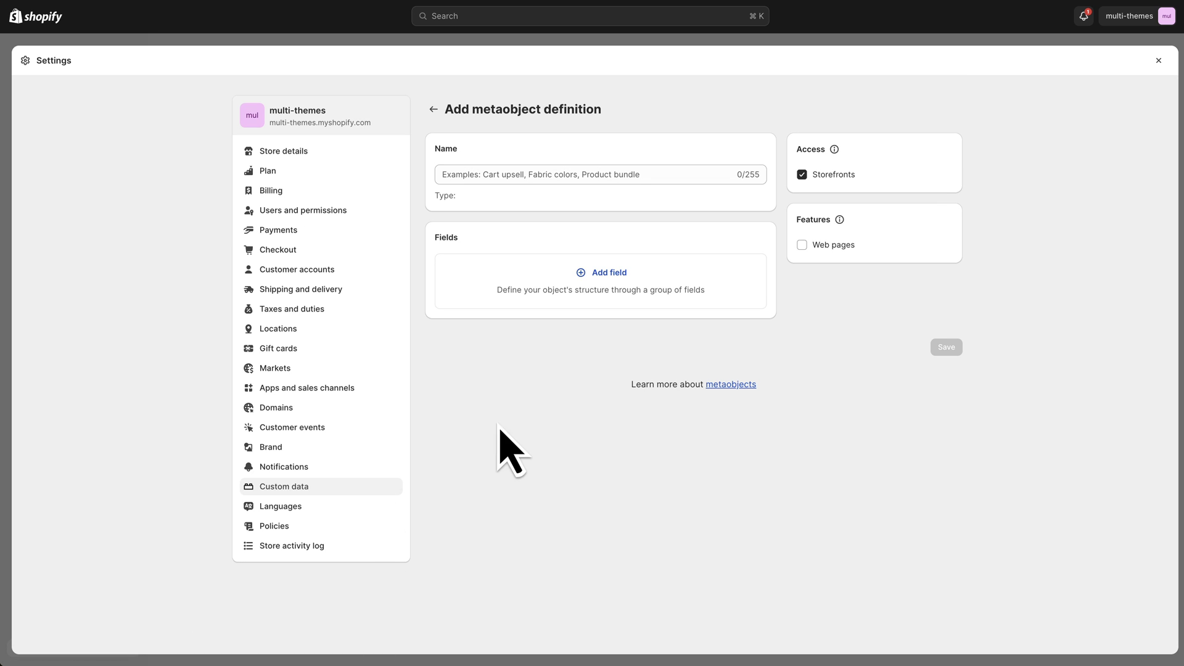
- Name the new metaobject definition Comparison product collection and start a field of the Product reference type
{"action": "left_click", "coordinate": [597, 175]}
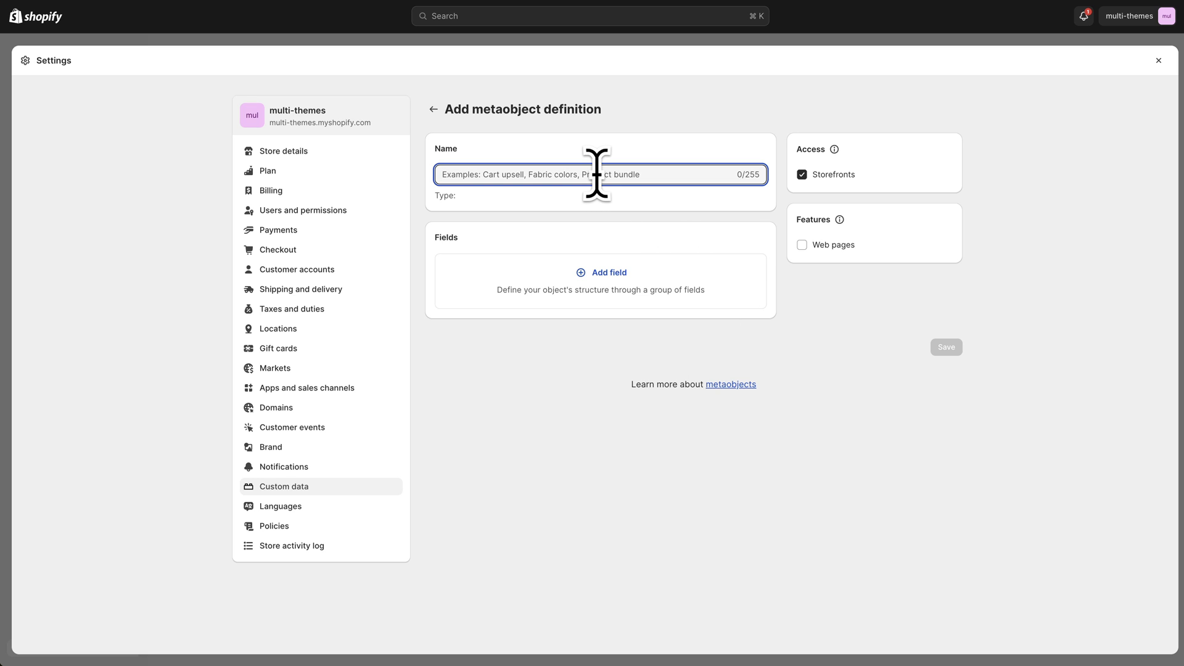
{"action": "type", "text": "Comparison product collection"}
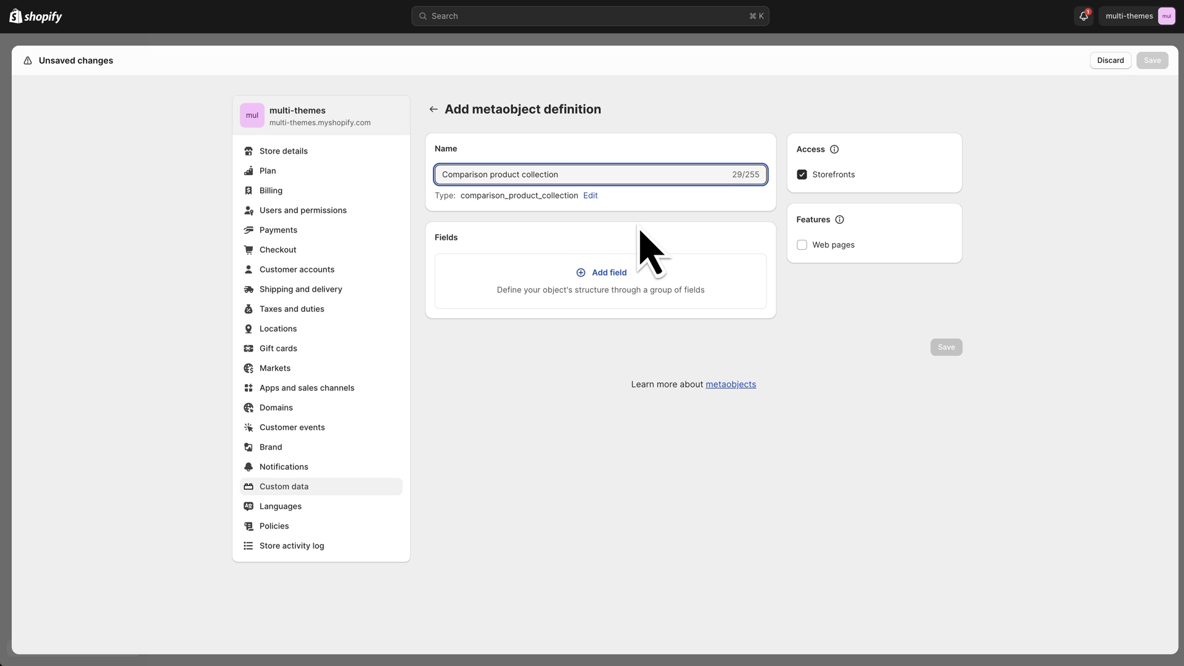
{"action": "left_click", "coordinate": [619, 271]}
{"action": "scroll", "coordinate": [536, 436], "scroll_direction": "down", "scroll_amount": 5}
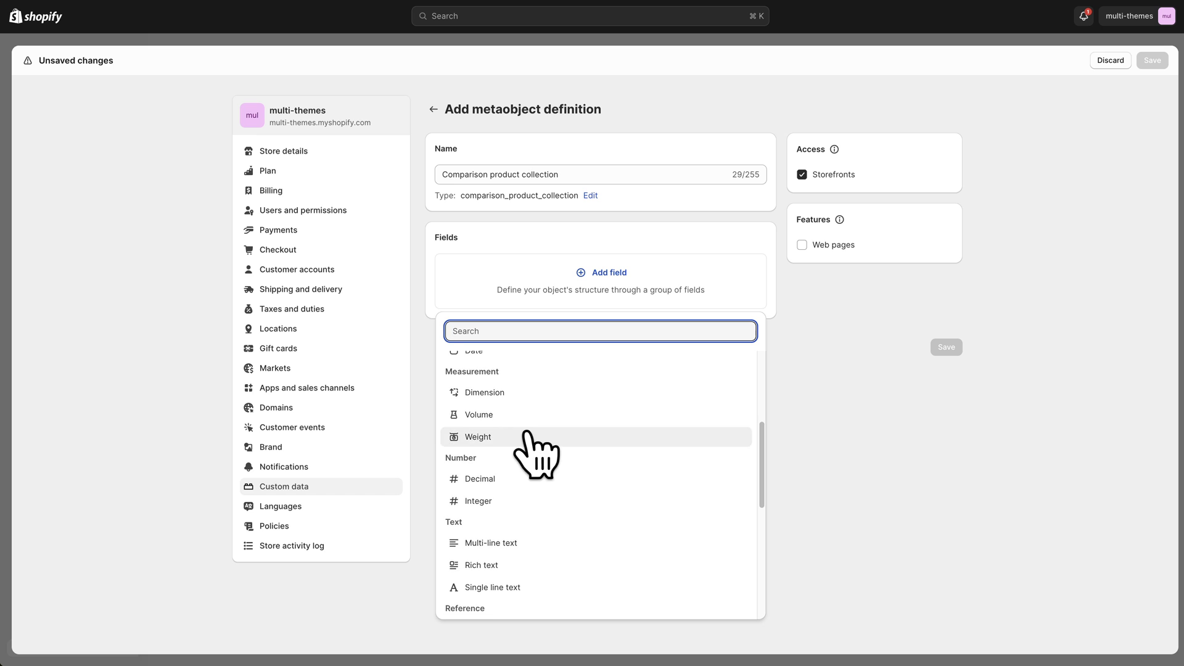
{"action": "scroll", "coordinate": [523, 438], "scroll_direction": "down", "scroll_amount": 1}
{"action": "left_click", "coordinate": [485, 504]}
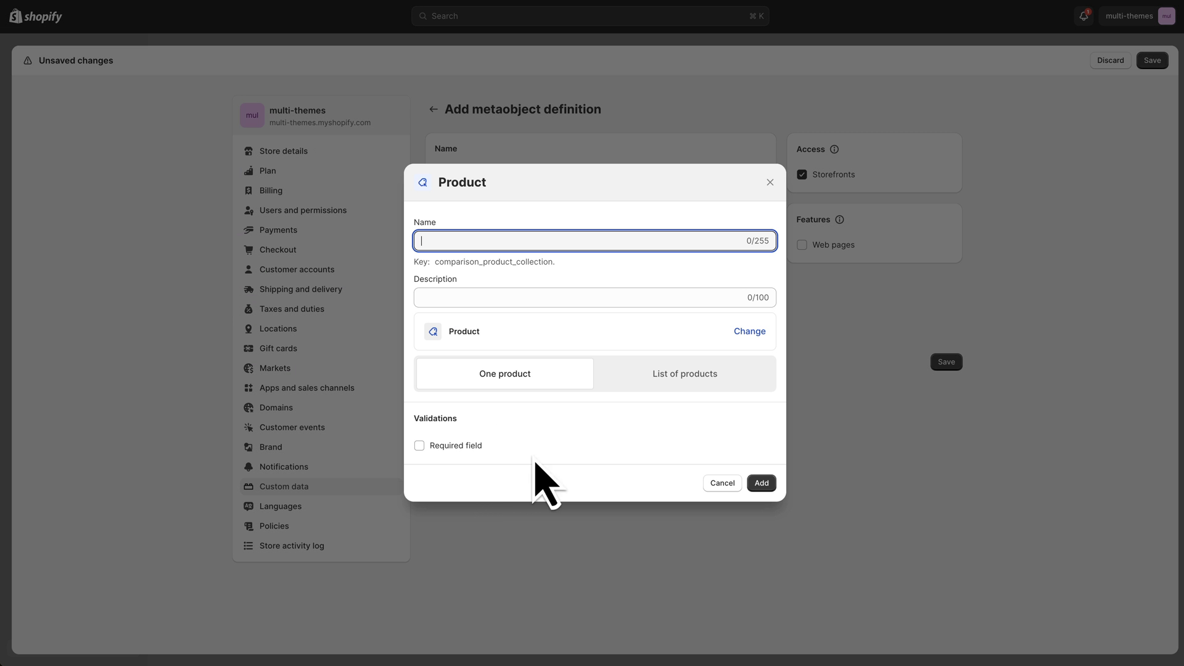
- Make the field a list of products named product comparison listing, add it and save the metaobject definition
{"action": "left_click", "coordinate": [660, 380]}
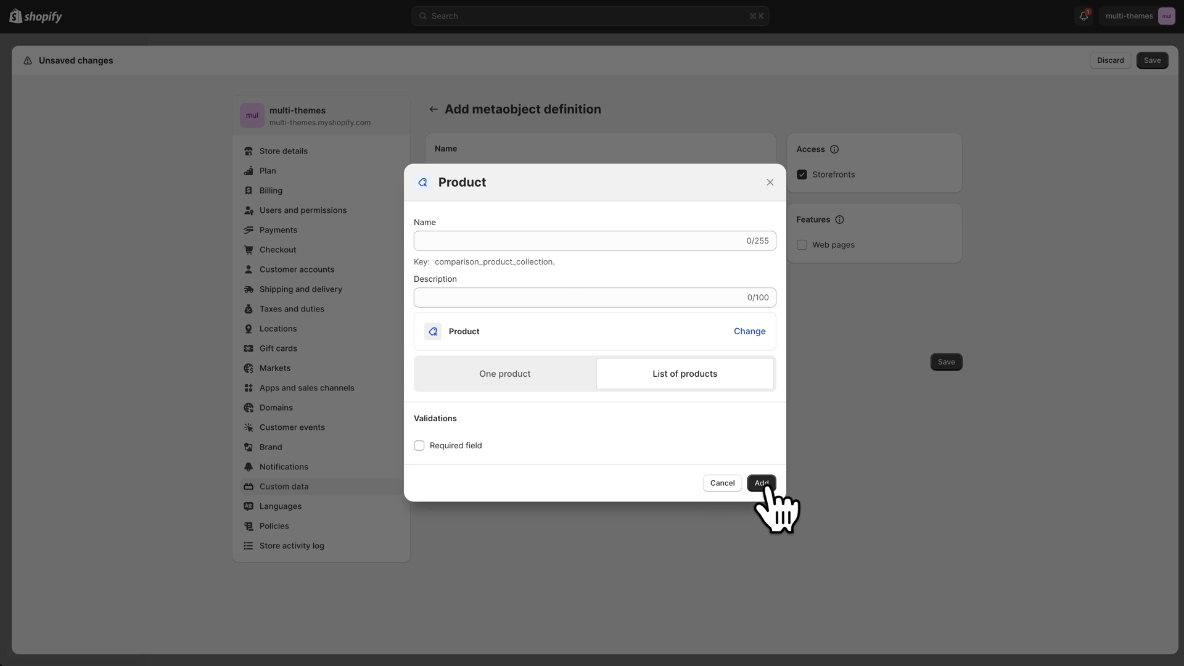
{"action": "left_click", "coordinate": [469, 240]}
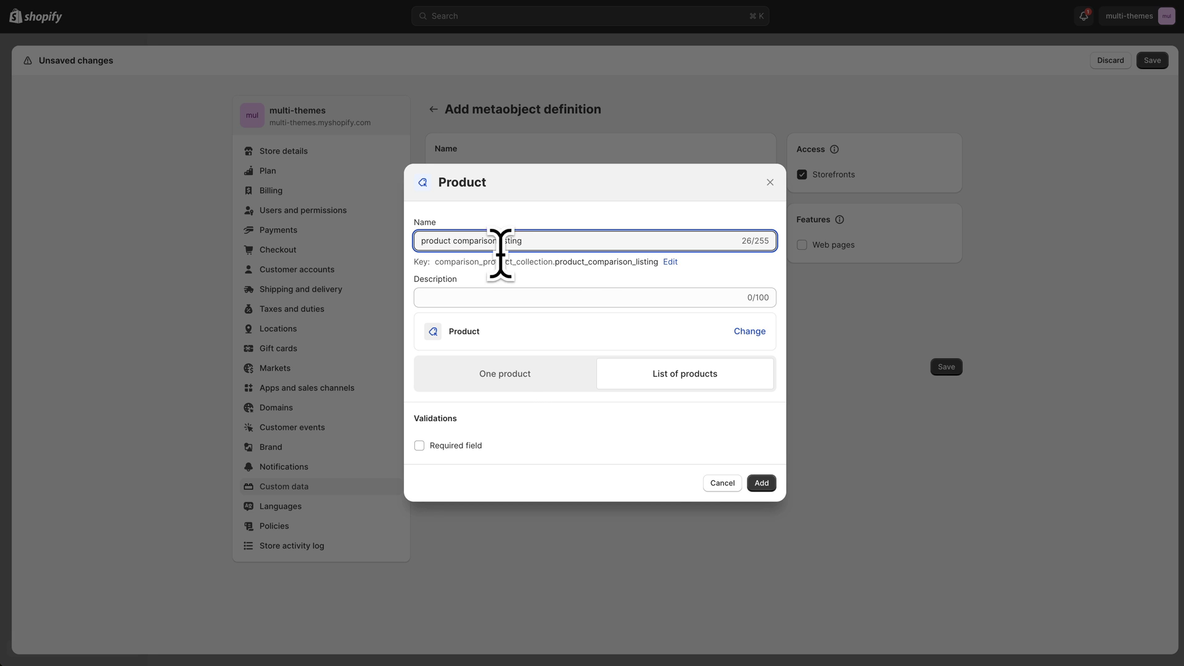
{"action": "left_click", "coordinate": [762, 483]}
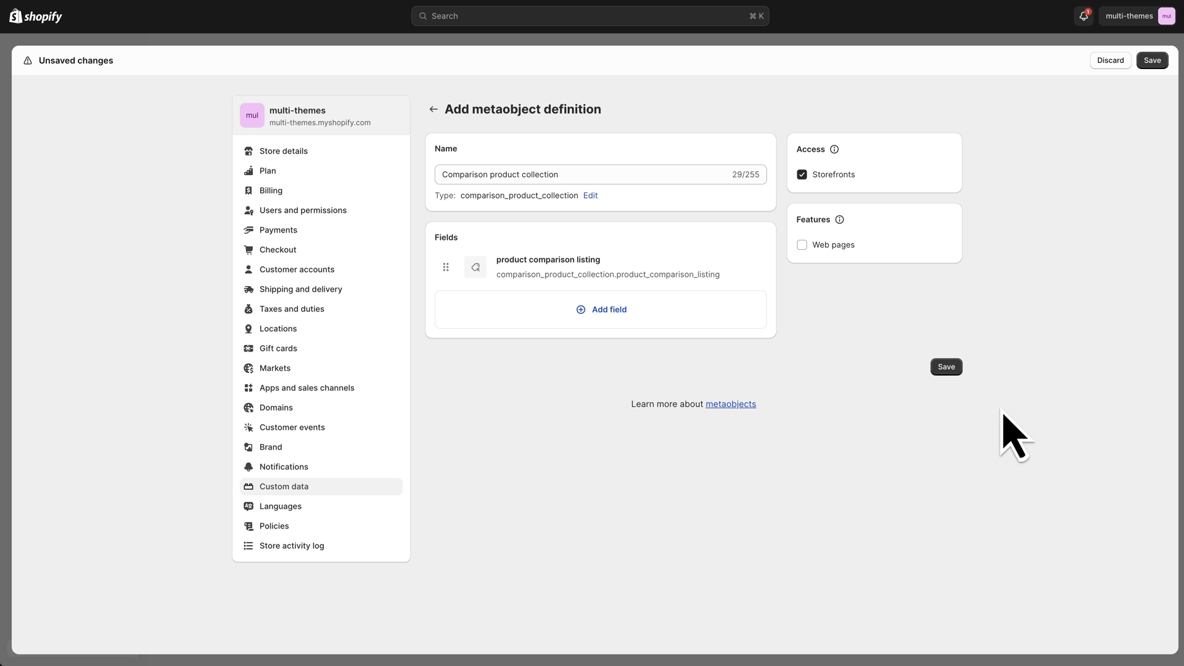
{"action": "left_click", "coordinate": [947, 368]}
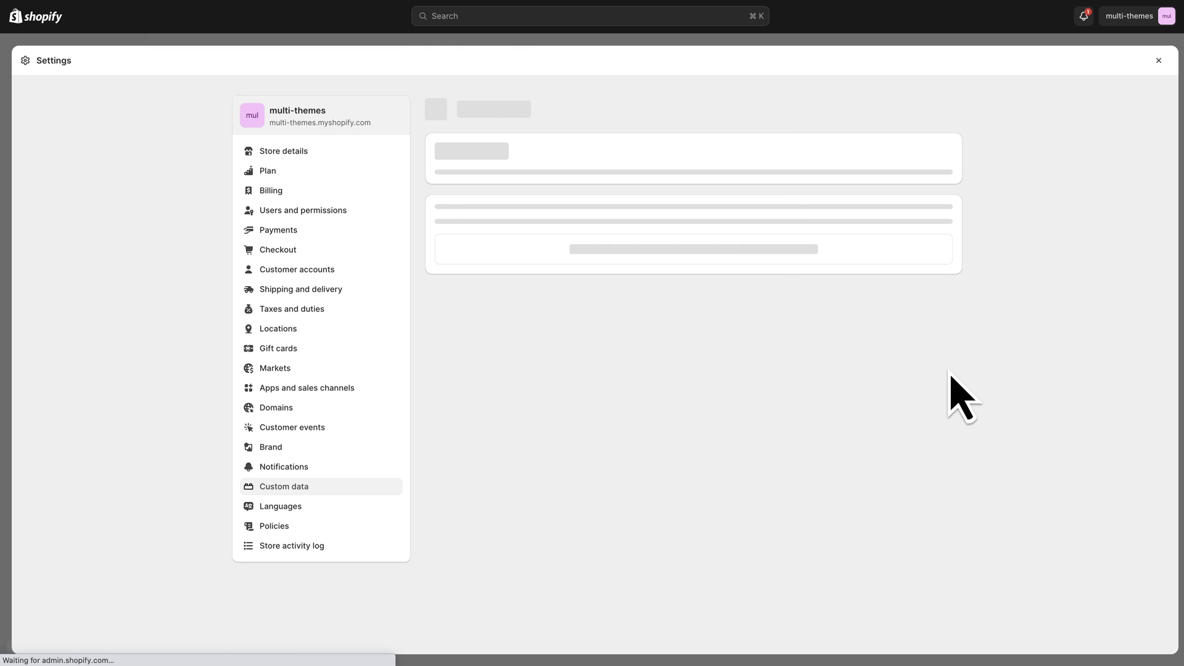
- Go to the product metafield definitions in the custom data settings and add one named Comparison products group
{"action": "left_click", "coordinate": [284, 487]}
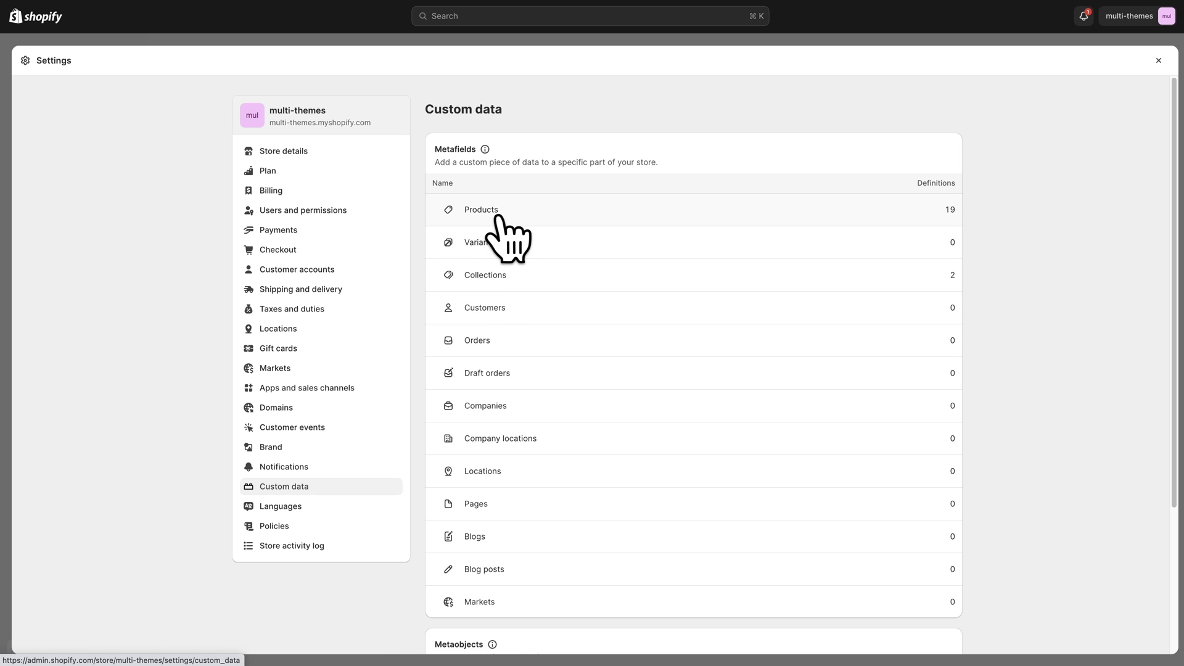
{"action": "left_click", "coordinate": [497, 217]}
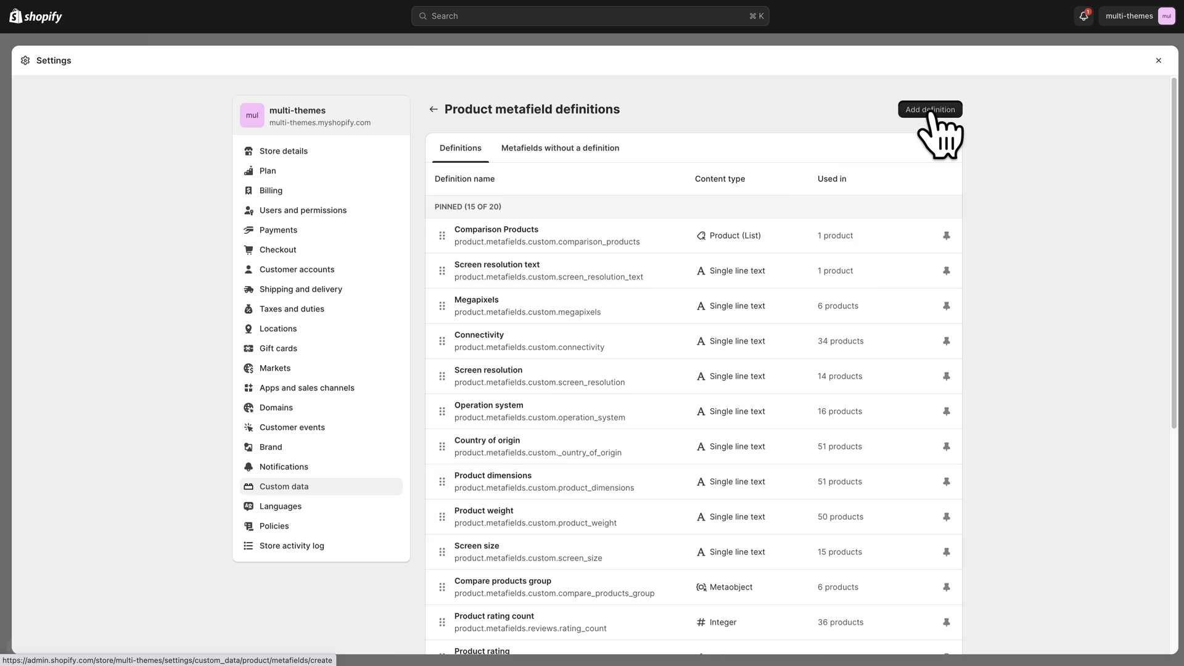
{"action": "left_click", "coordinate": [931, 113]}
{"action": "left_click", "coordinate": [458, 164]}
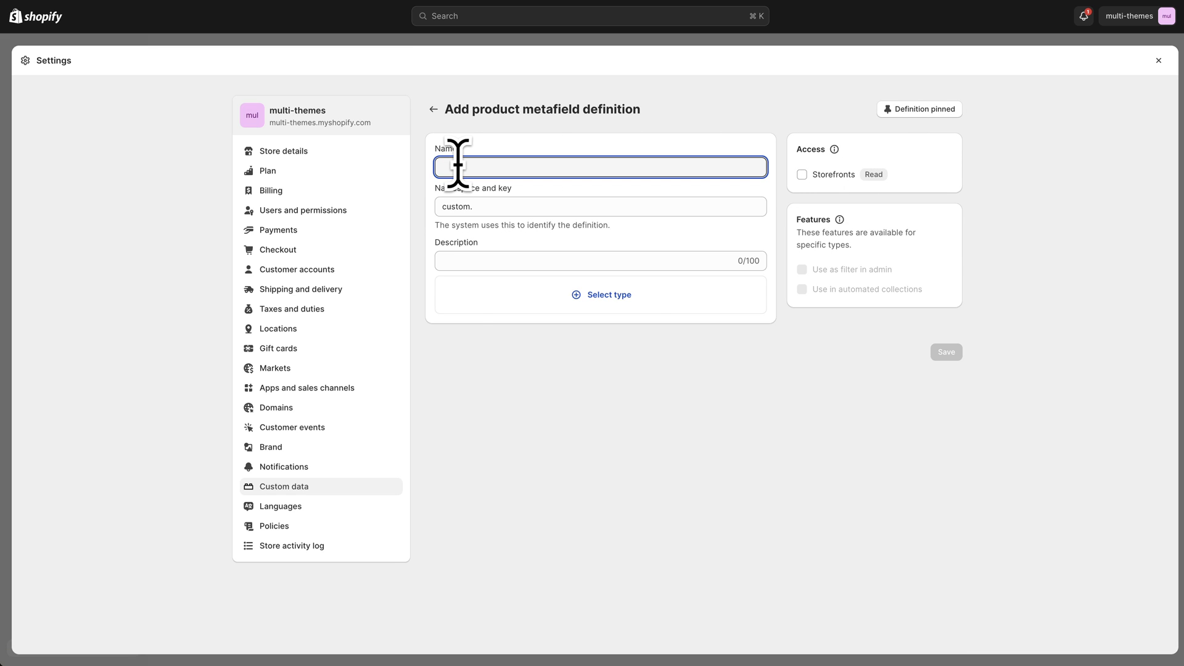
{"action": "type", "text": "Comparison products group"}
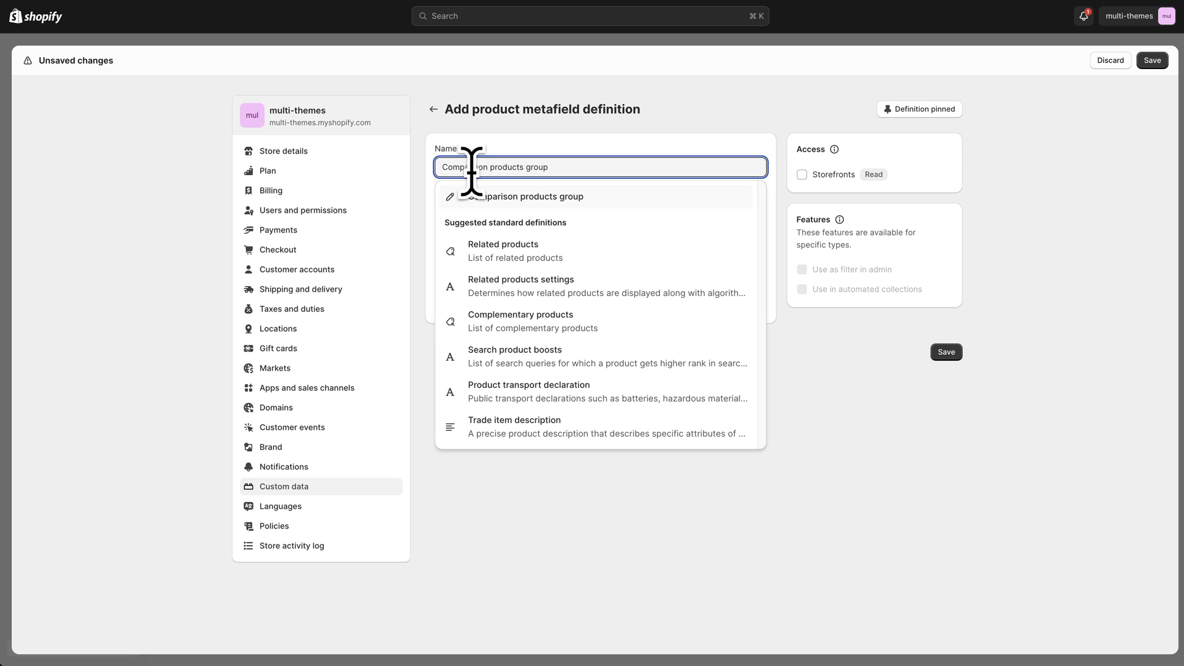
{"action": "left_click", "coordinate": [778, 549]}
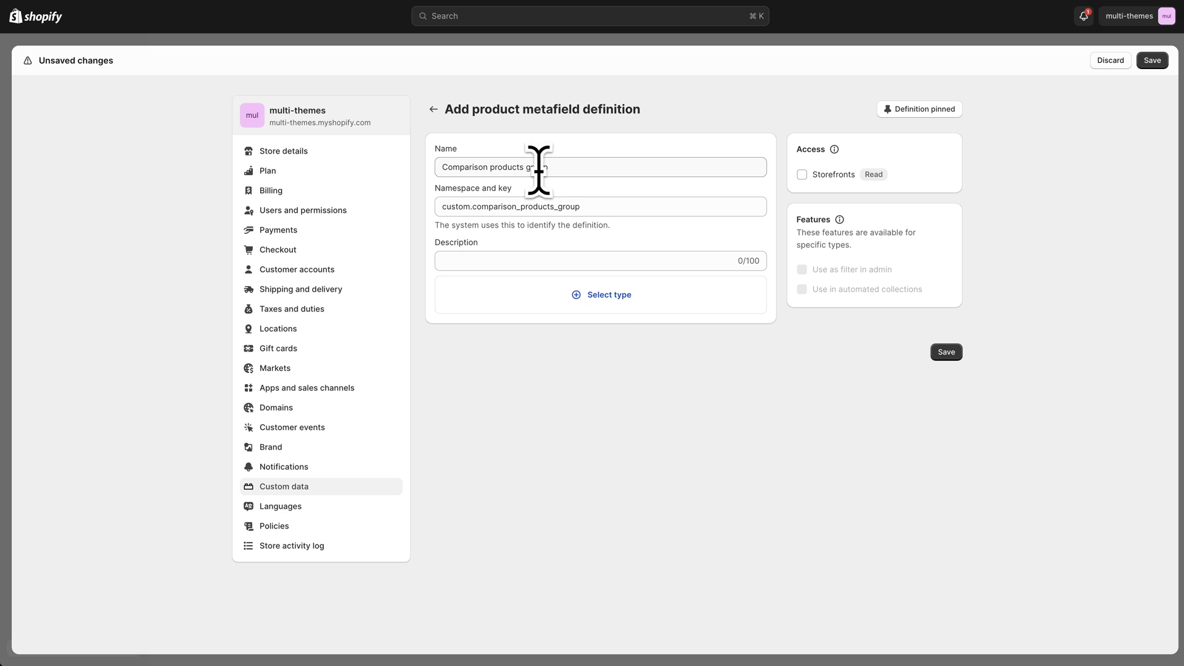
- Set the definition's type to Metaobject with Comparison product collection as its reference
{"action": "left_click", "coordinate": [600, 301]}
{"action": "scroll", "coordinate": [545, 430], "scroll_direction": "down", "scroll_amount": 8}
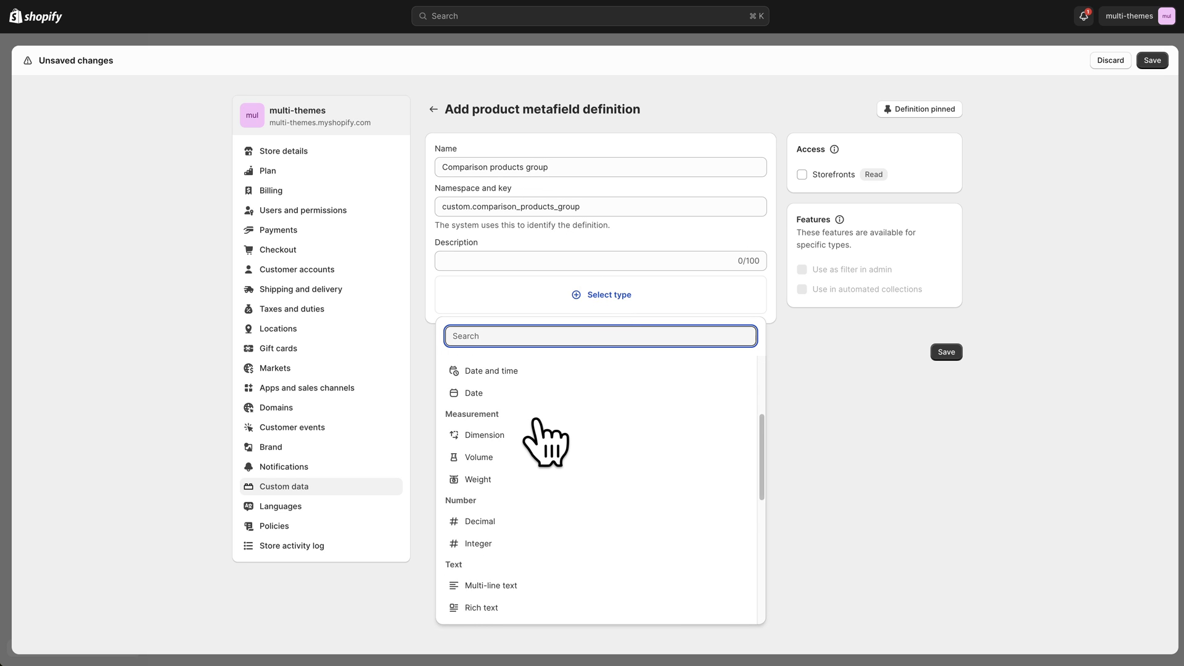
{"action": "scroll", "coordinate": [535, 455], "scroll_direction": "down", "scroll_amount": 3}
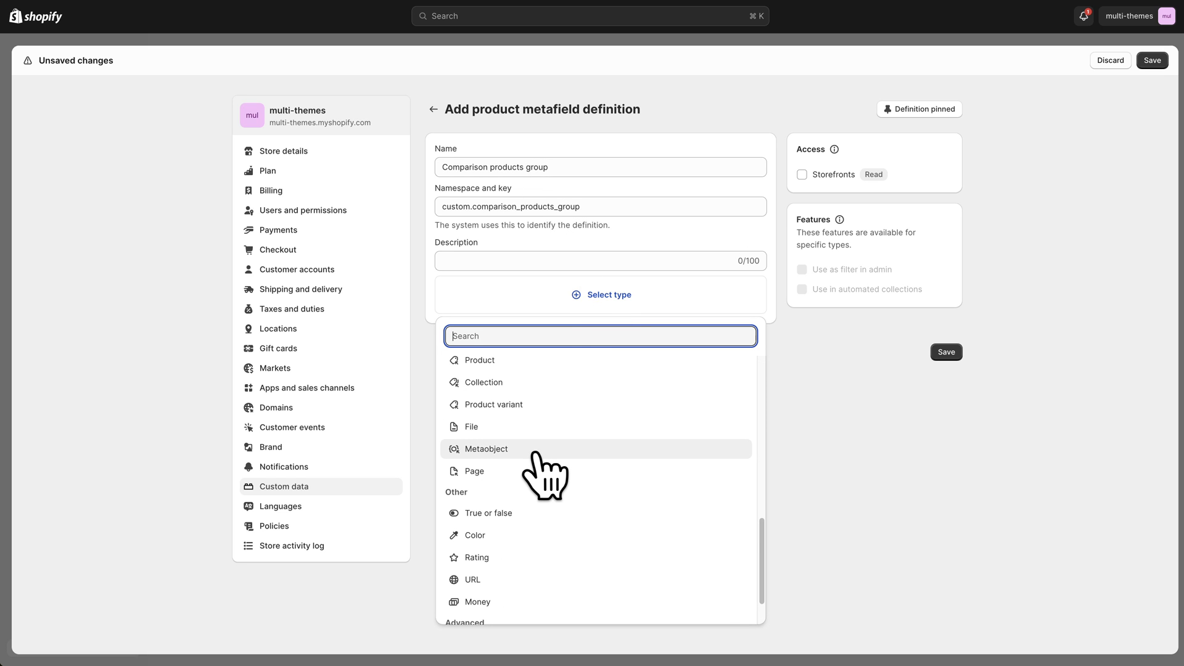
{"action": "left_click", "coordinate": [484, 457]}
{"action": "left_click", "coordinate": [495, 344]}
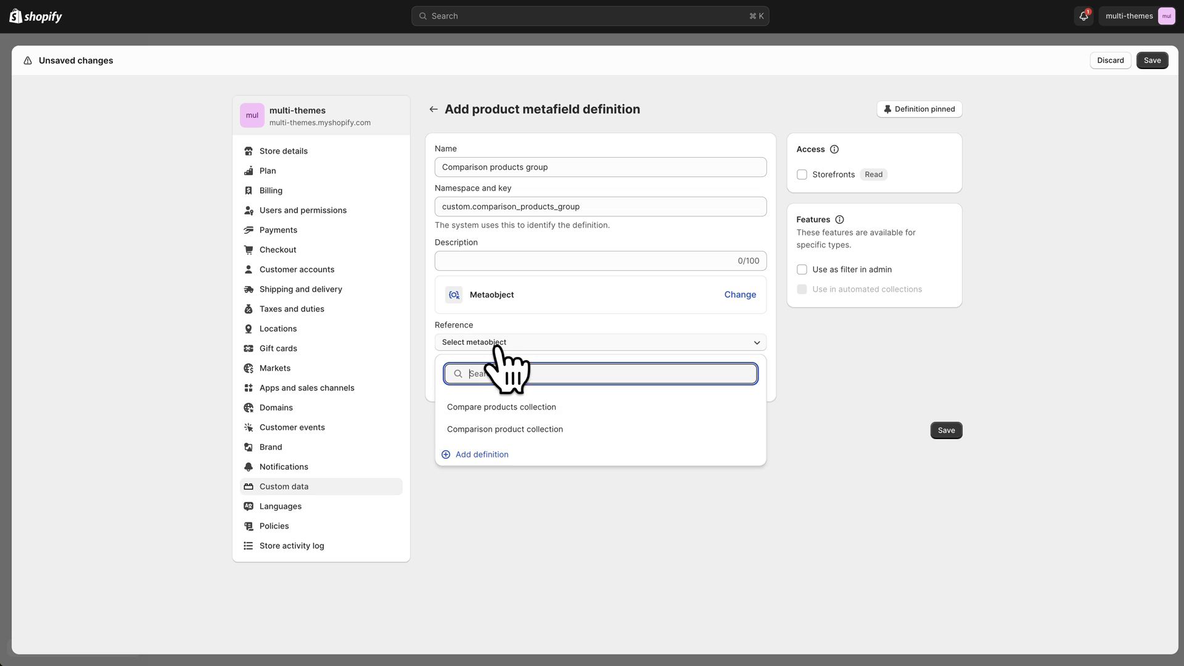
{"action": "left_click", "coordinate": [528, 431]}
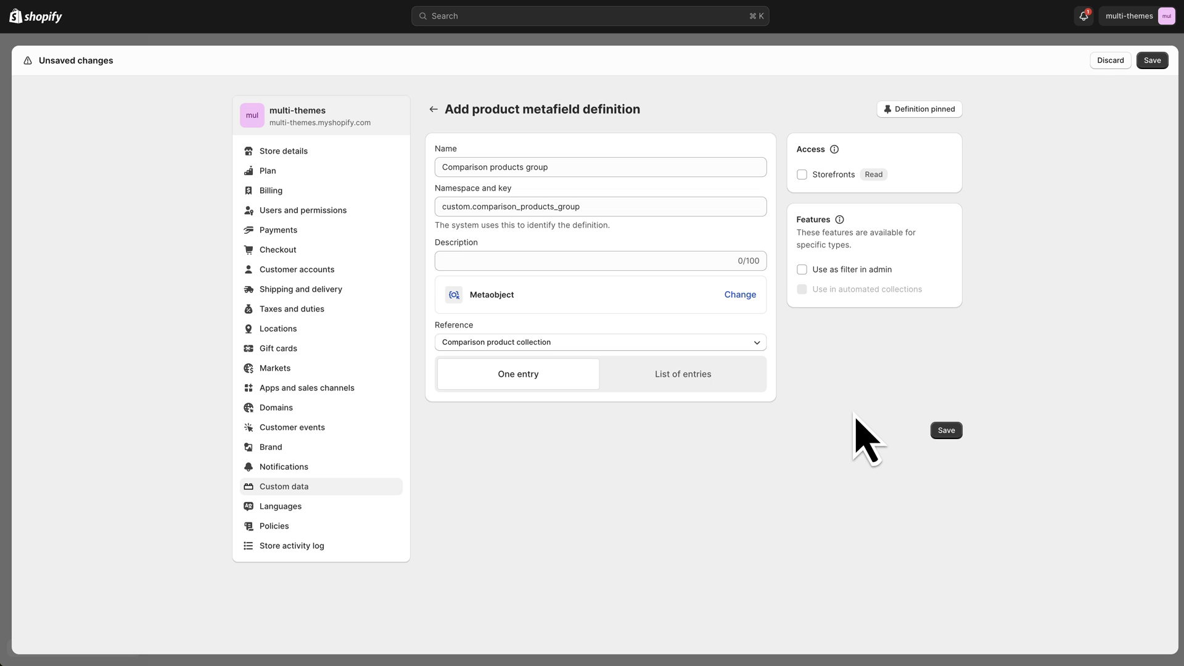
- Save the Comparison products group metafield definition and start a new metaobject entry of the Comparison product collection definition
{"action": "left_click", "coordinate": [948, 432]}
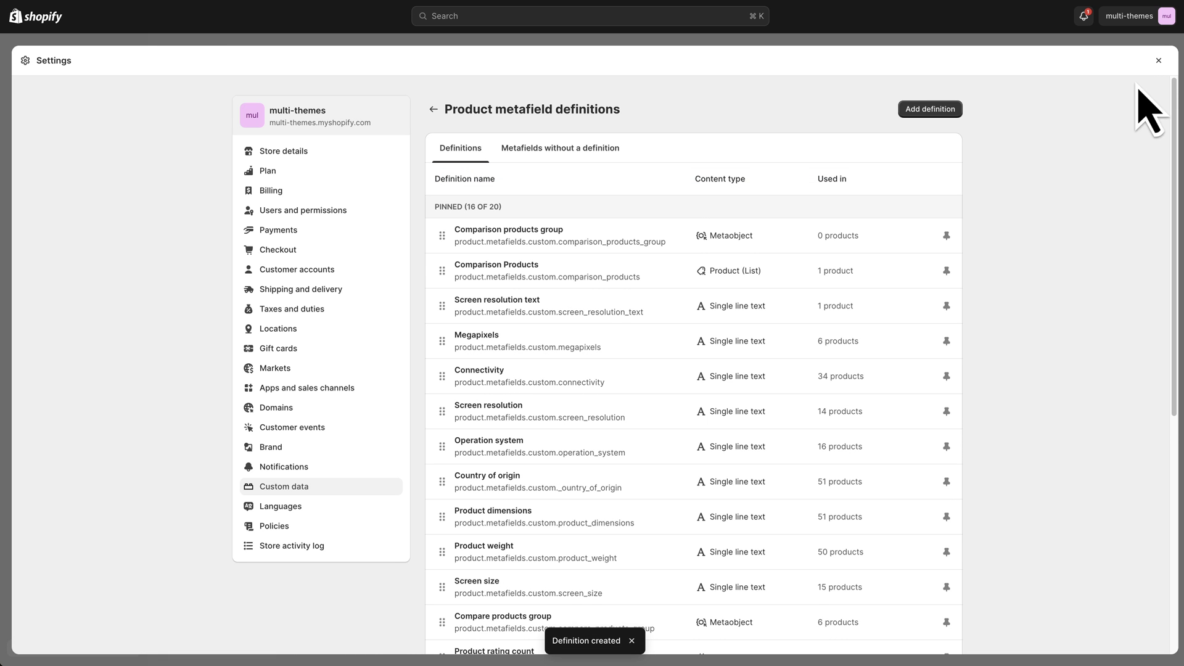
{"action": "left_click", "coordinate": [1159, 61]}
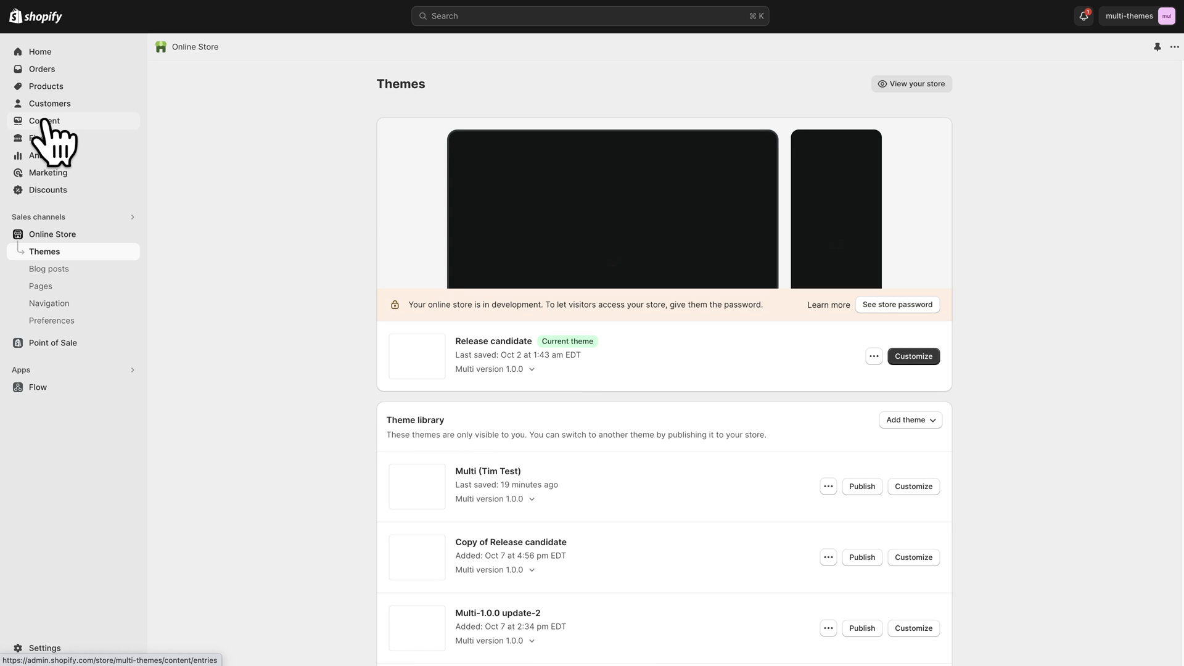
{"action": "left_click", "coordinate": [44, 123]}
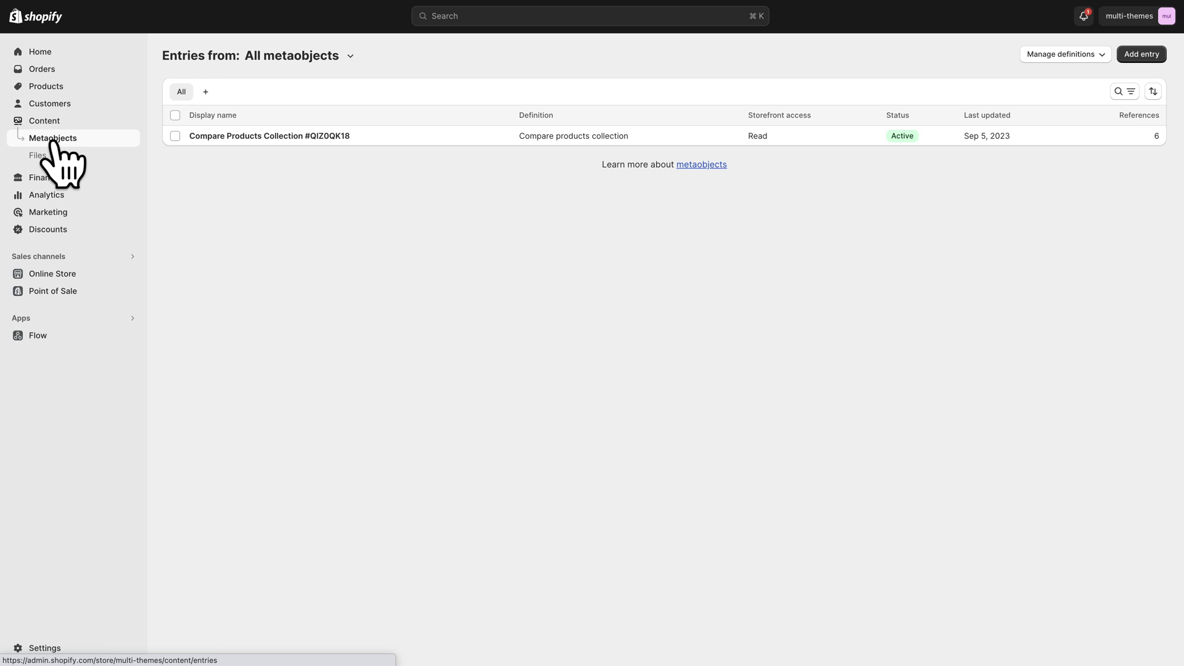
{"action": "left_click", "coordinate": [1141, 55]}
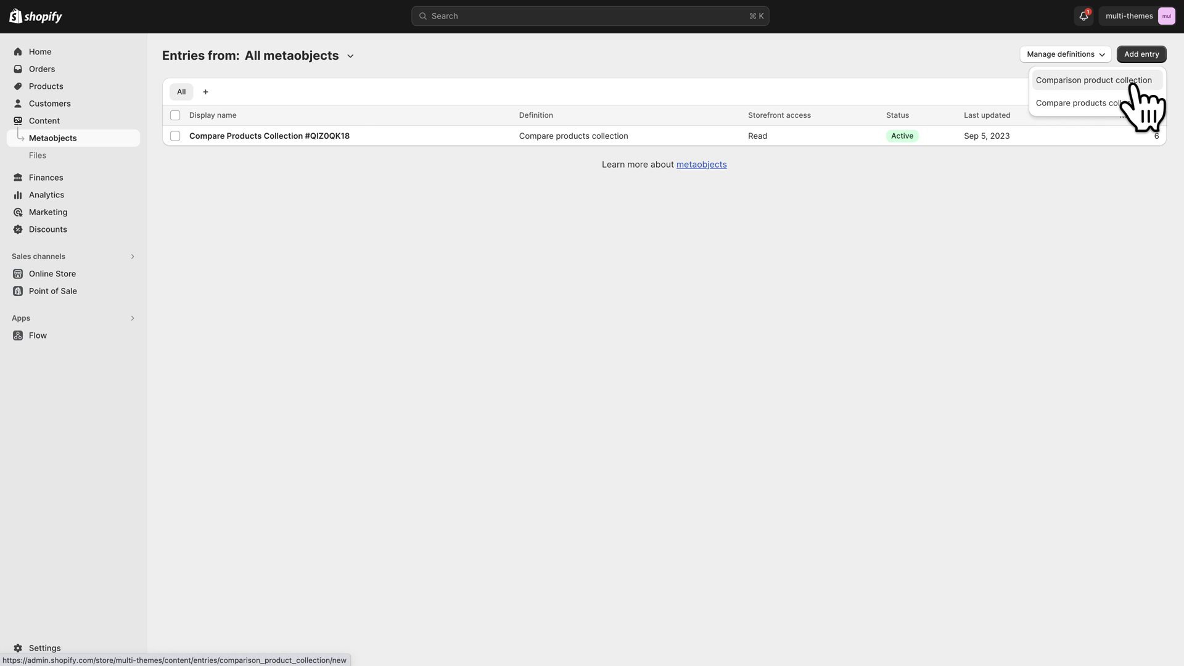
{"action": "left_click", "coordinate": [1134, 83]}
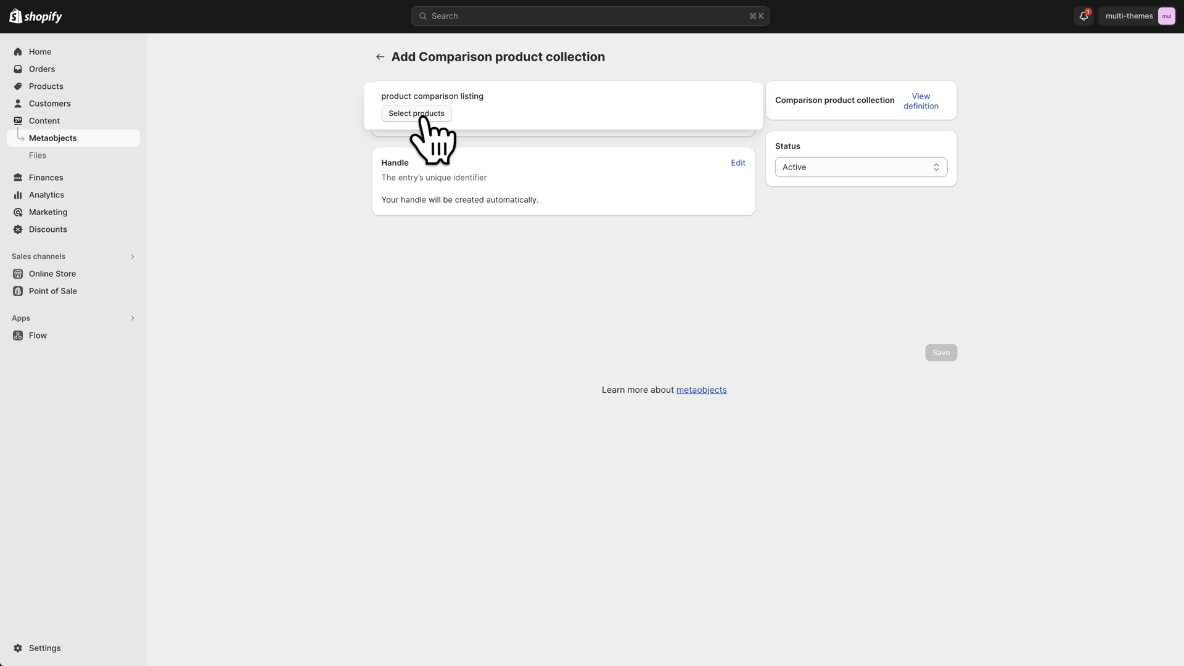
- Fill the product comparison listing with 27 Inch Desktop Monitor, 32 inch Smart TV and 48MP 4K Digital Camera, and save the entry
{"action": "left_click", "coordinate": [424, 117]}
{"action": "scroll", "coordinate": [549, 330], "scroll_direction": "down", "scroll_amount": 3}
{"action": "scroll", "coordinate": [543, 321], "scroll_direction": "down", "scroll_amount": 1}
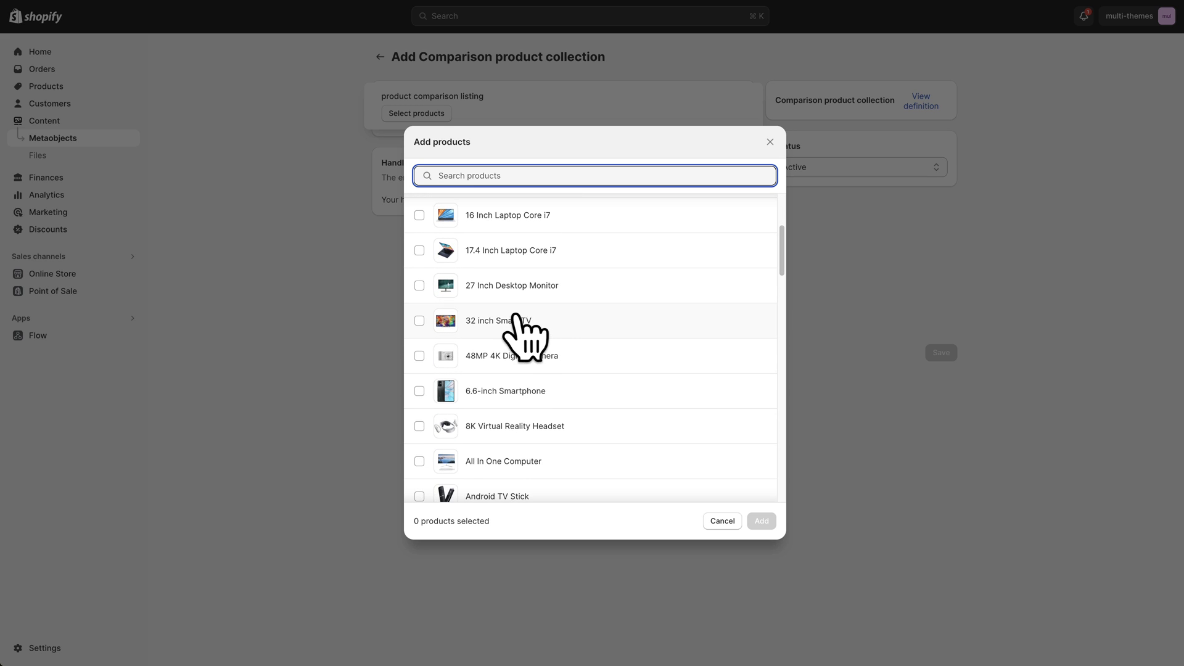
{"action": "scroll", "coordinate": [561, 339], "scroll_direction": "down", "scroll_amount": 2}
{"action": "scroll", "coordinate": [550, 343], "scroll_direction": "up", "scroll_amount": 1}
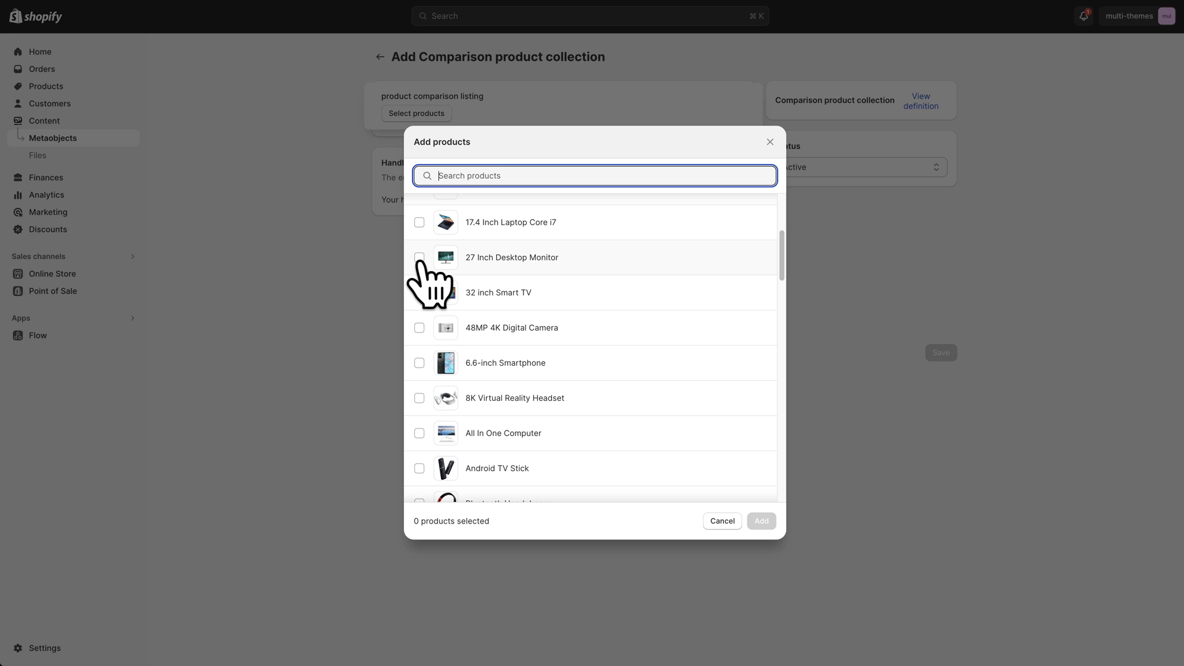
{"action": "left_click", "coordinate": [420, 258]}
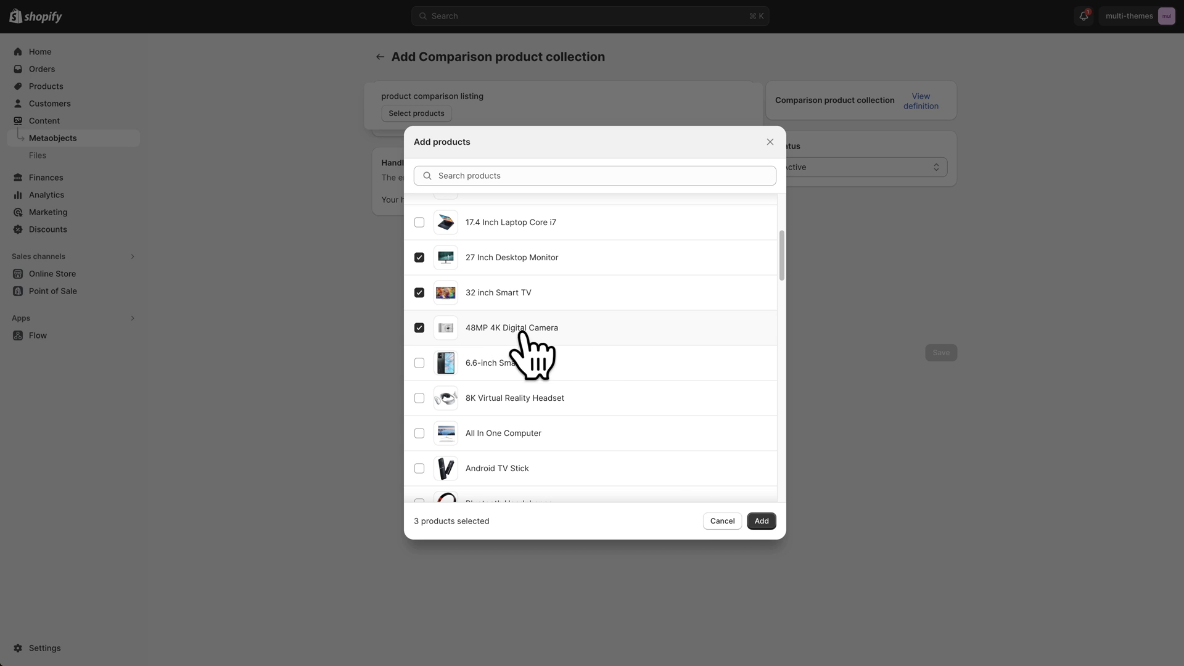
{"action": "left_click", "coordinate": [762, 521]}
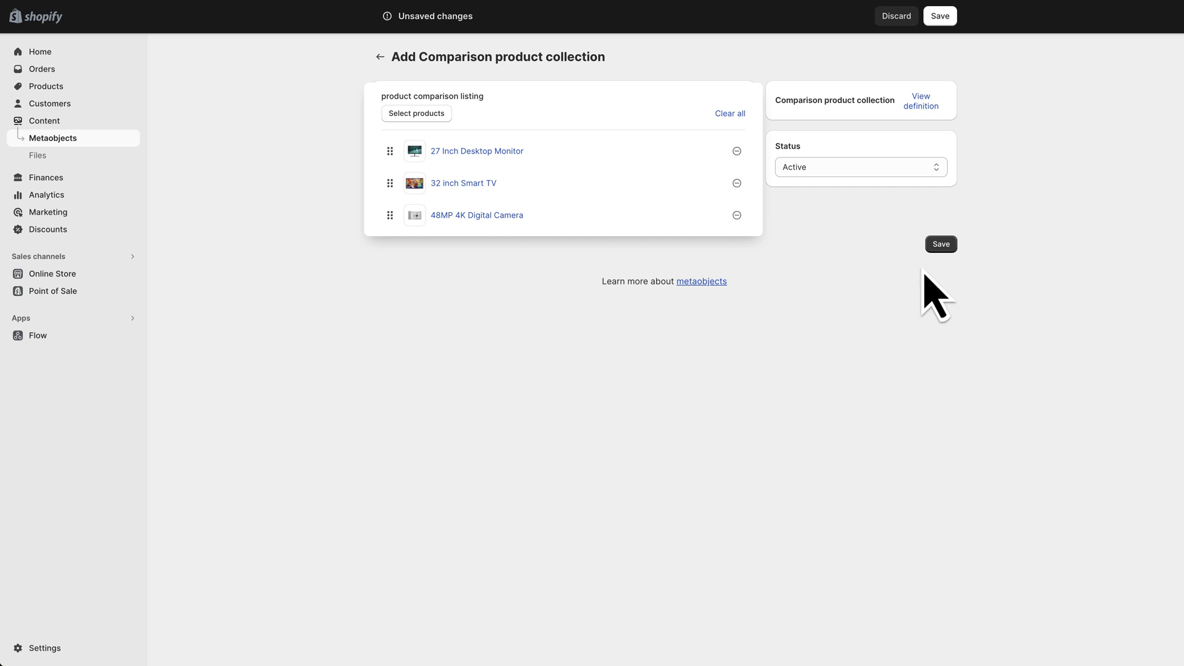
{"action": "left_click", "coordinate": [944, 246]}
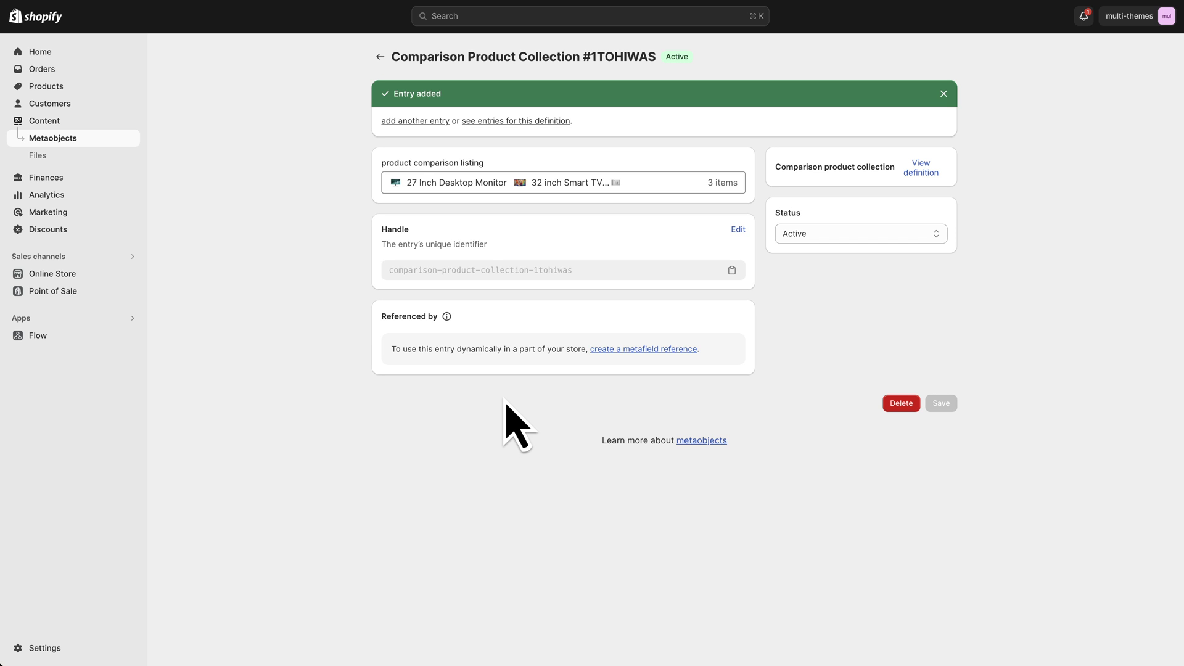
- Assign the new Comparison product collection entry to the 11 inch Tablet's Comparison products group metafield and save the product
{"action": "left_click", "coordinate": [52, 87]}
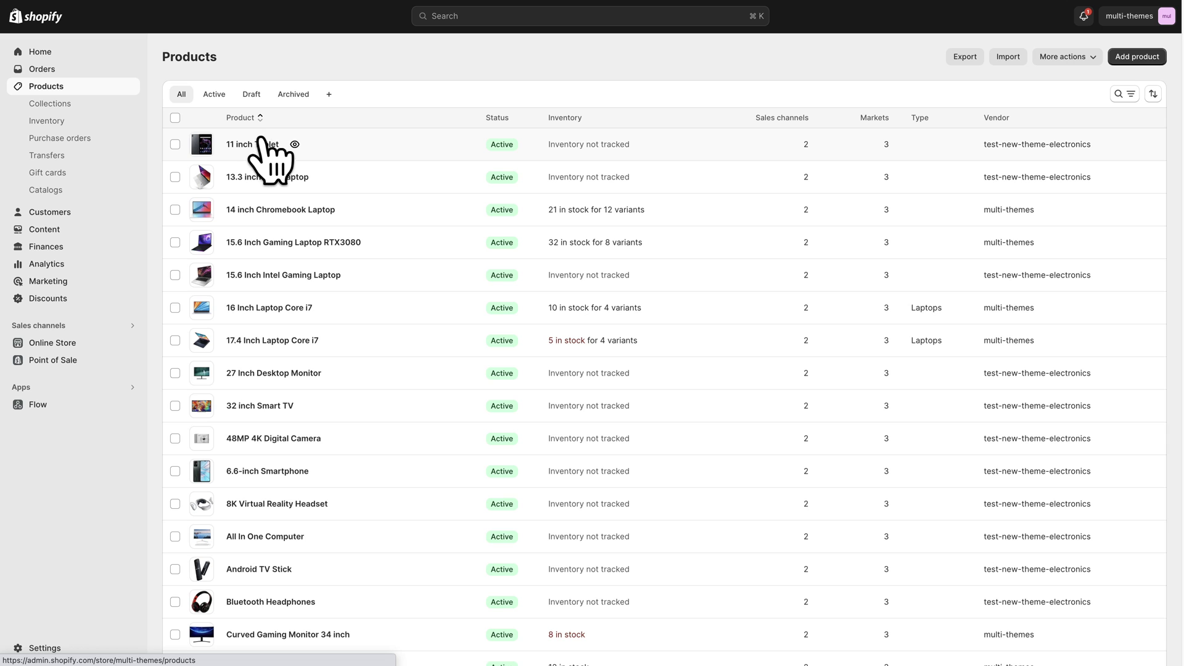
{"action": "left_click", "coordinate": [252, 146]}
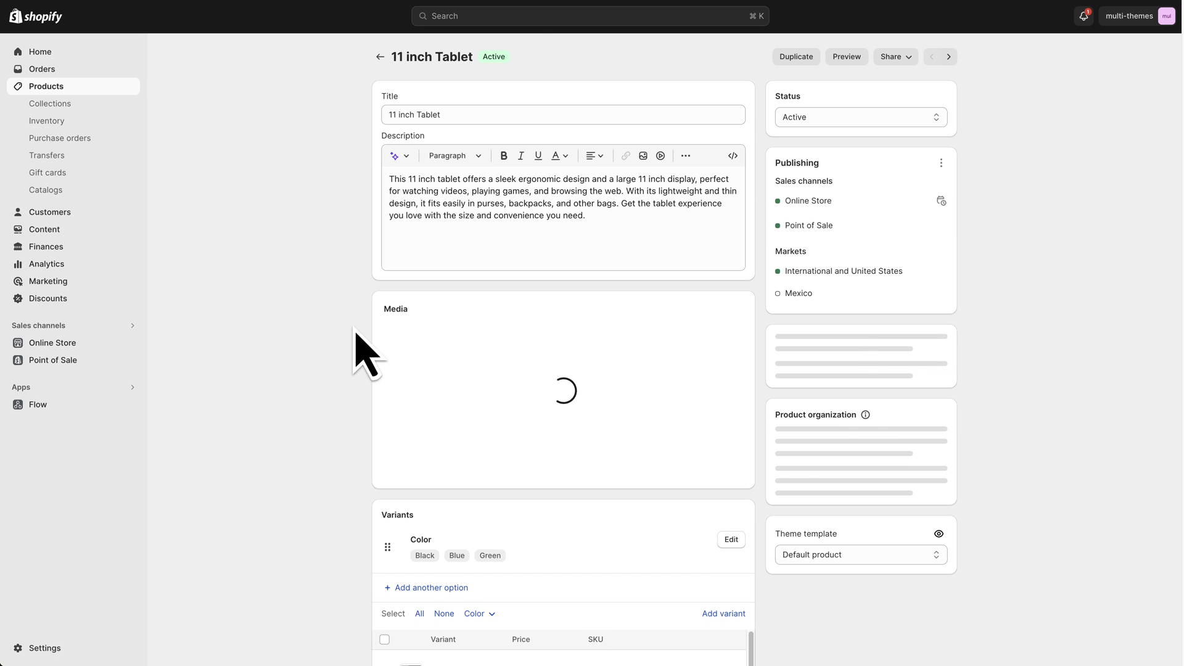
{"action": "scroll", "coordinate": [325, 346], "scroll_direction": "down", "scroll_amount": 10}
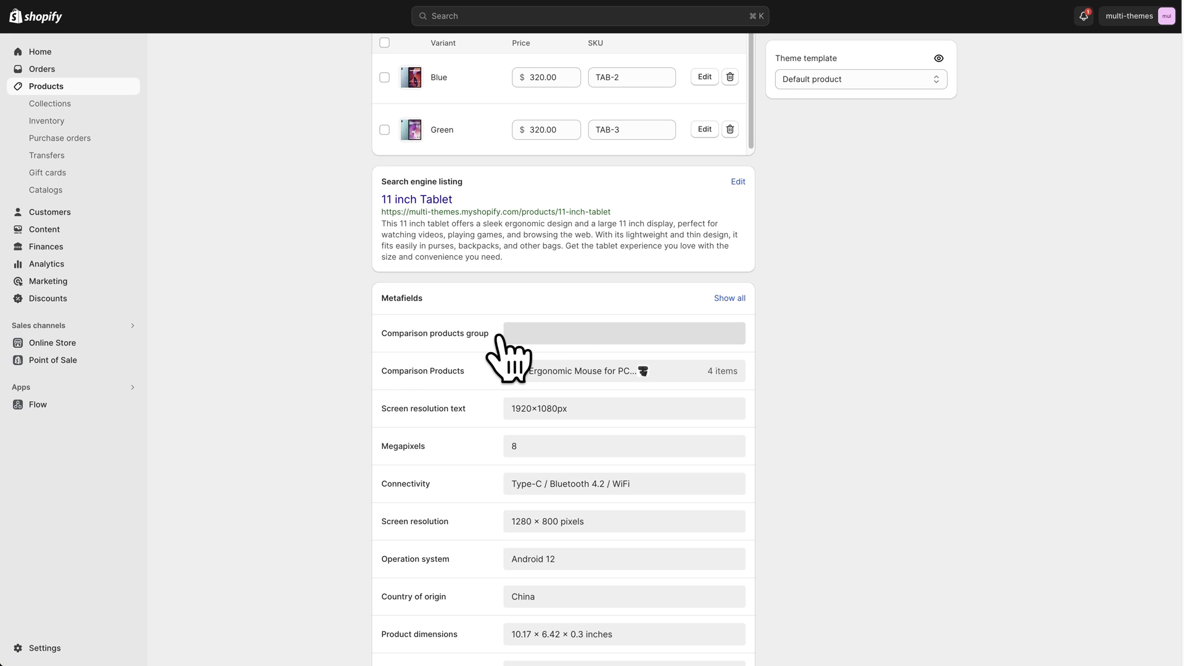
{"action": "left_click", "coordinate": [542, 337]}
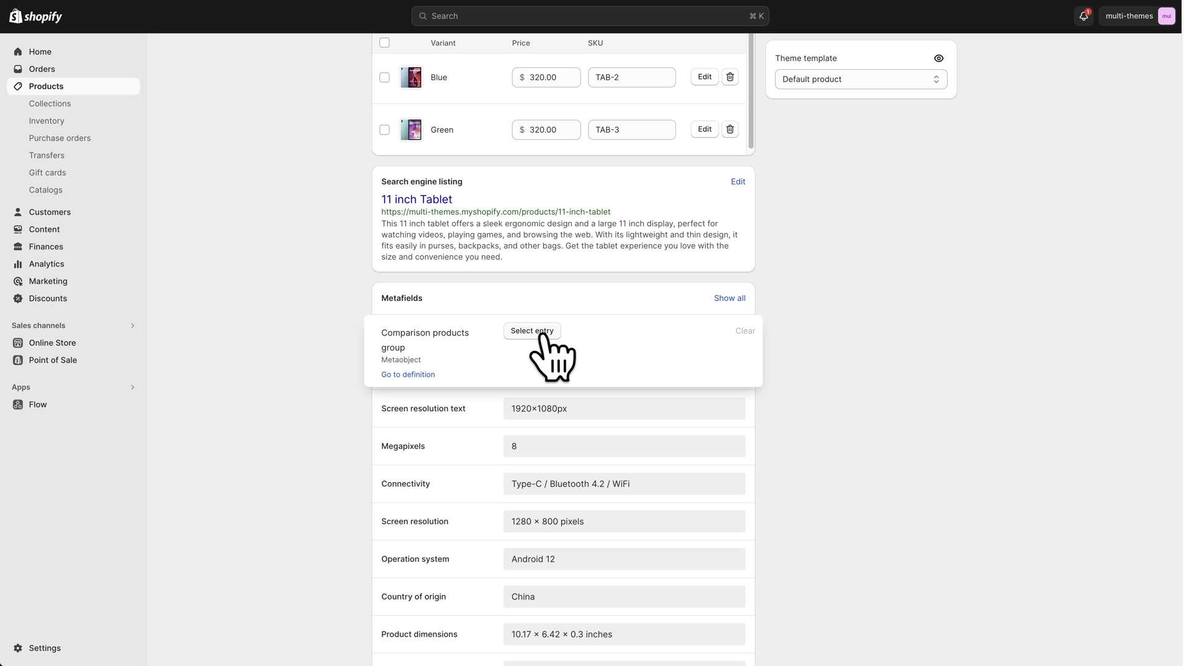
{"action": "left_click", "coordinate": [531, 334]}
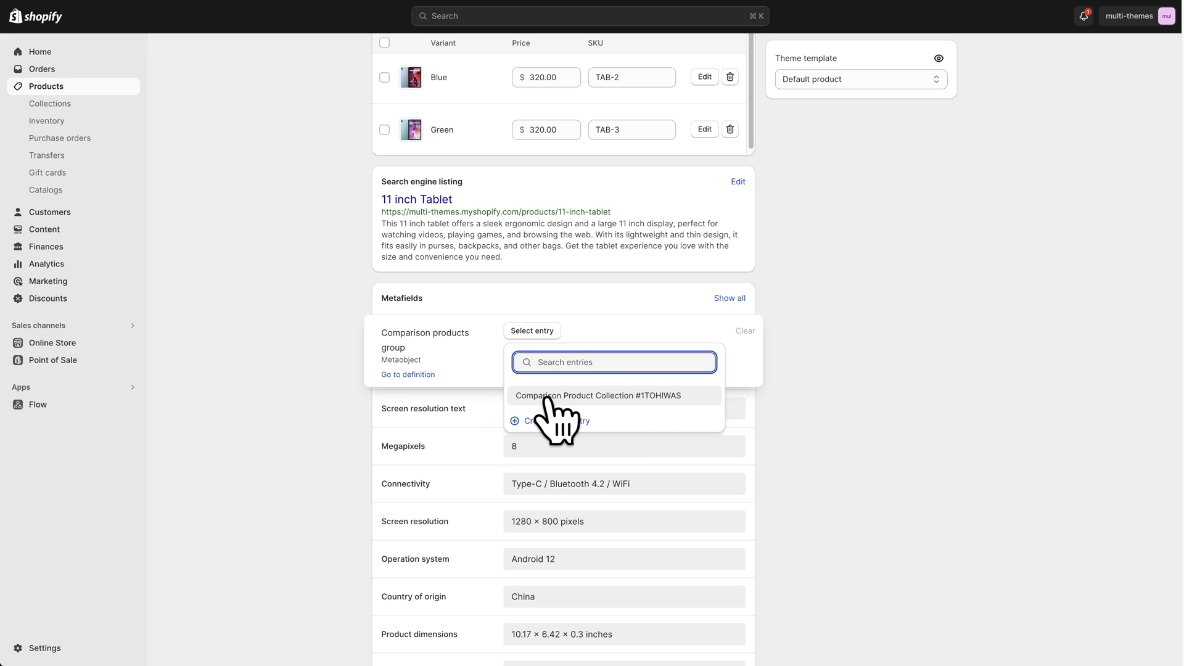
{"action": "left_click", "coordinate": [633, 398]}
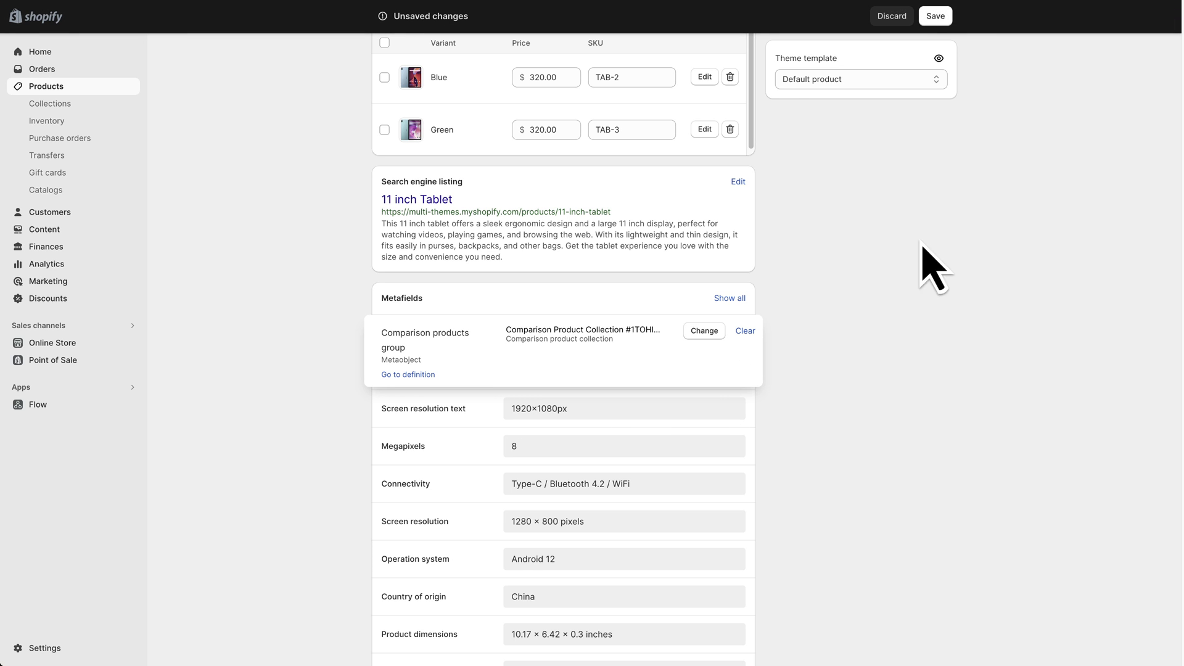
{"action": "left_click", "coordinate": [936, 18]}
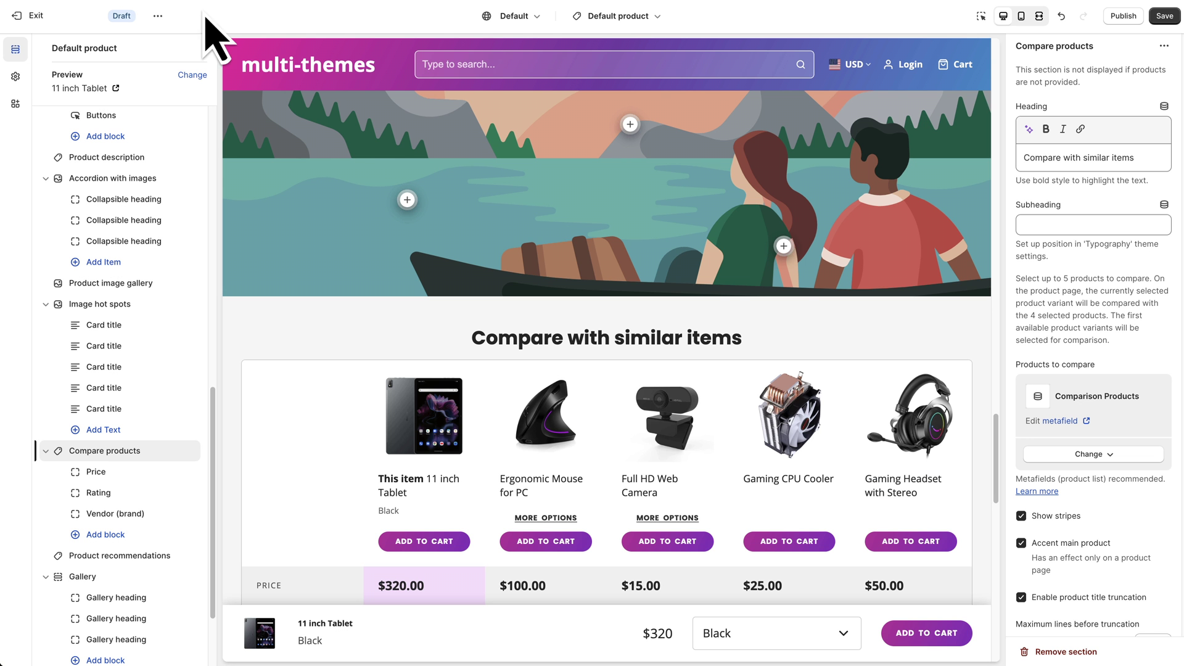
- Return to the theme editor's Default product template and reload it without saving the changes
{"action": "scroll", "coordinate": [790, 277], "scroll_direction": "down", "scroll_amount": 2}
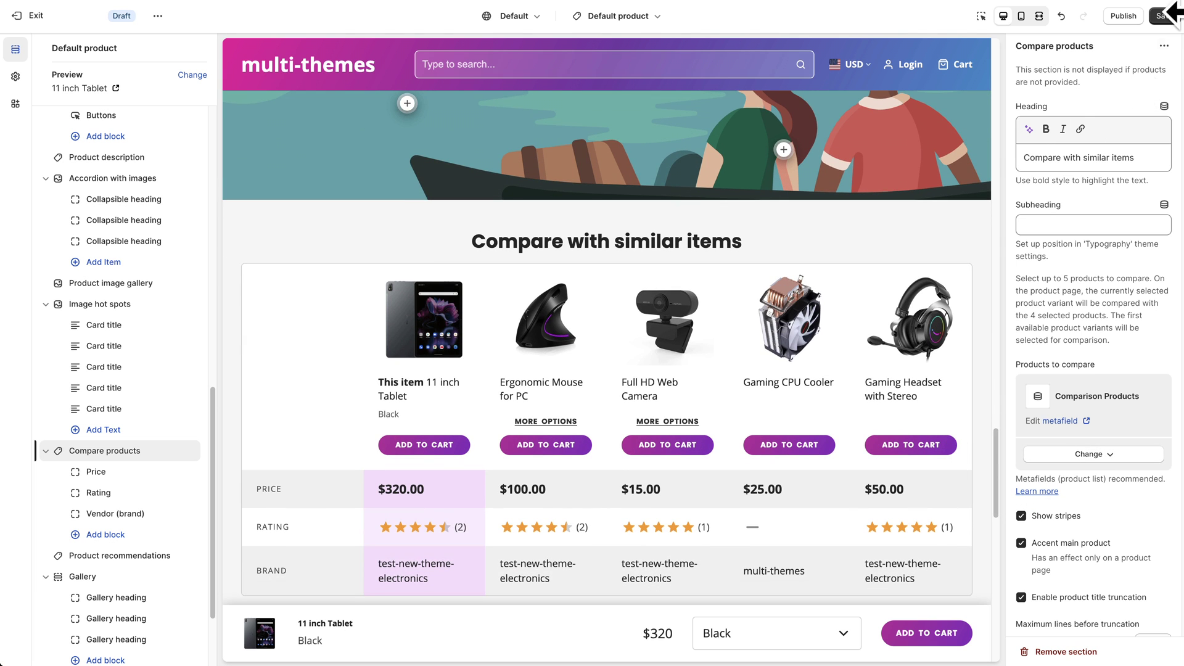
{"action": "key", "text": "super+r"}
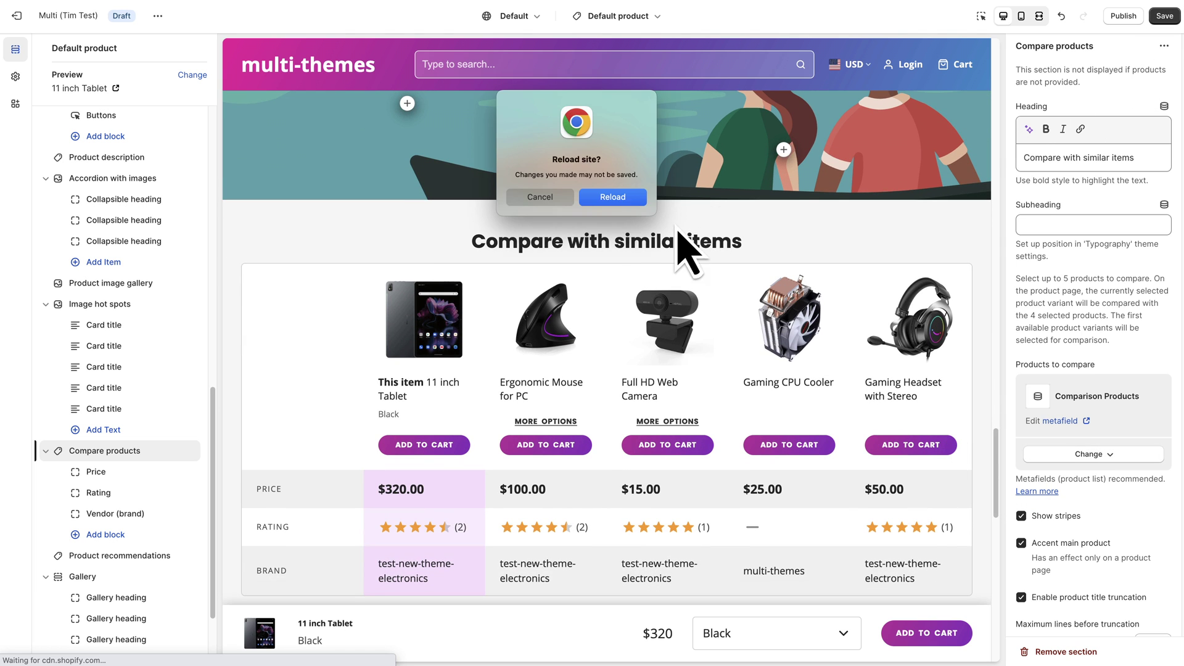
{"action": "left_click", "coordinate": [612, 198]}
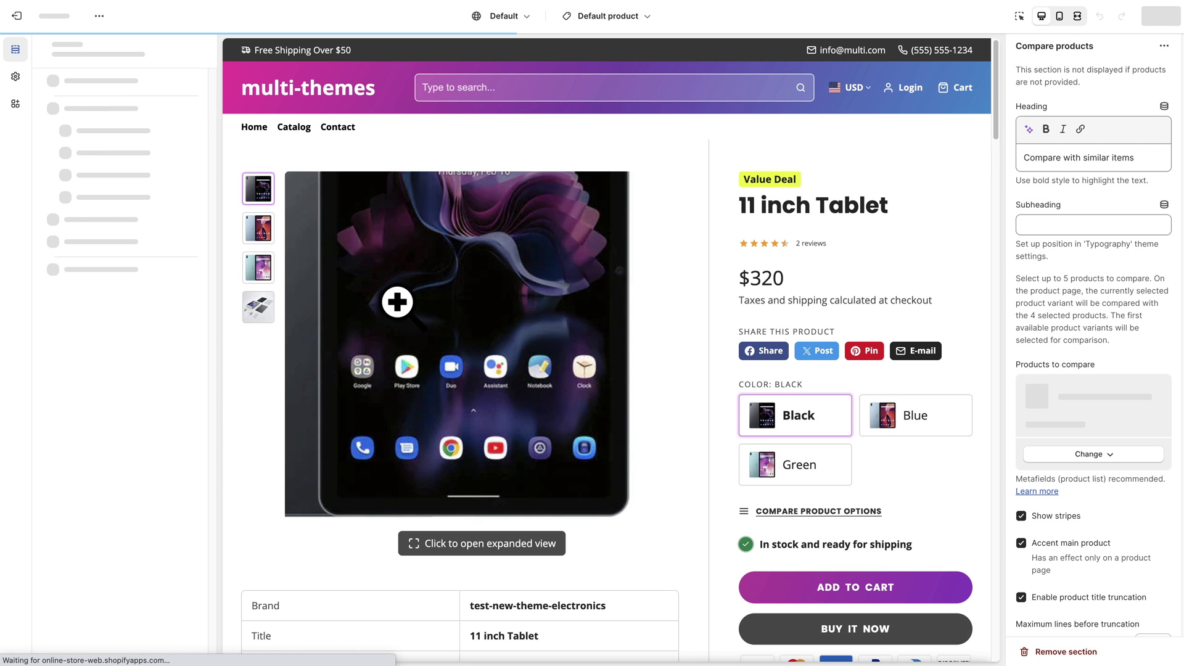
- Connect the Compare products section's products to the product comparison listing inside the Comparison products group metafield
{"action": "scroll", "coordinate": [143, 330], "scroll_direction": "down", "scroll_amount": 15}
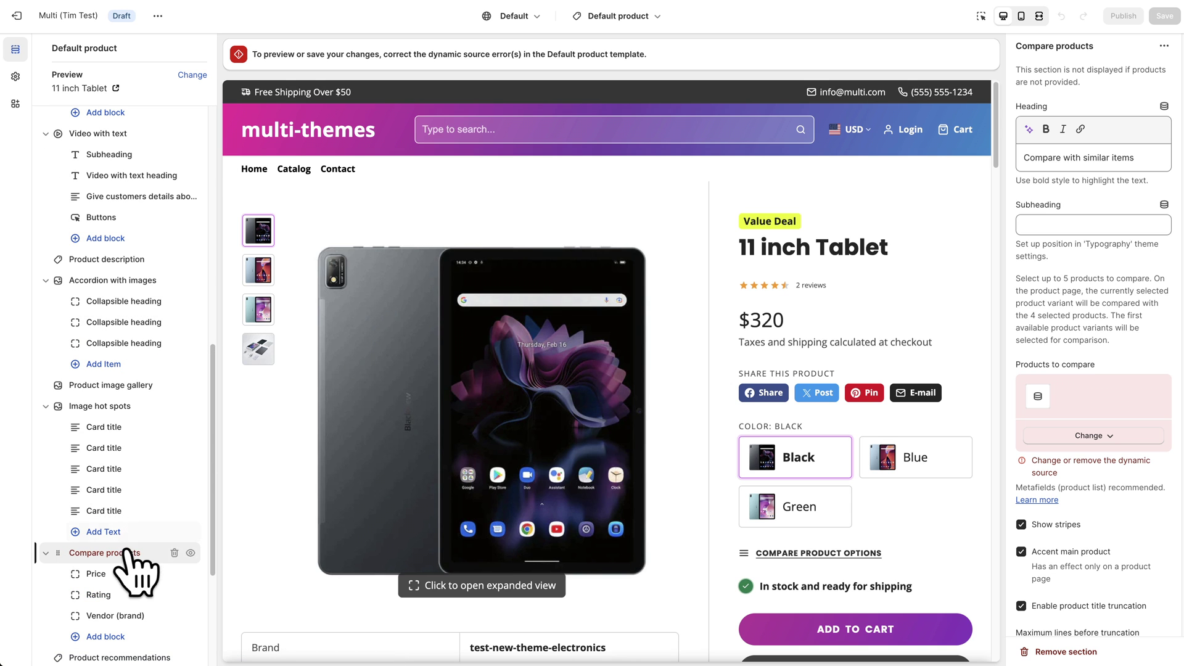
{"action": "left_click", "coordinate": [1089, 435]}
{"action": "left_click", "coordinate": [1092, 461]}
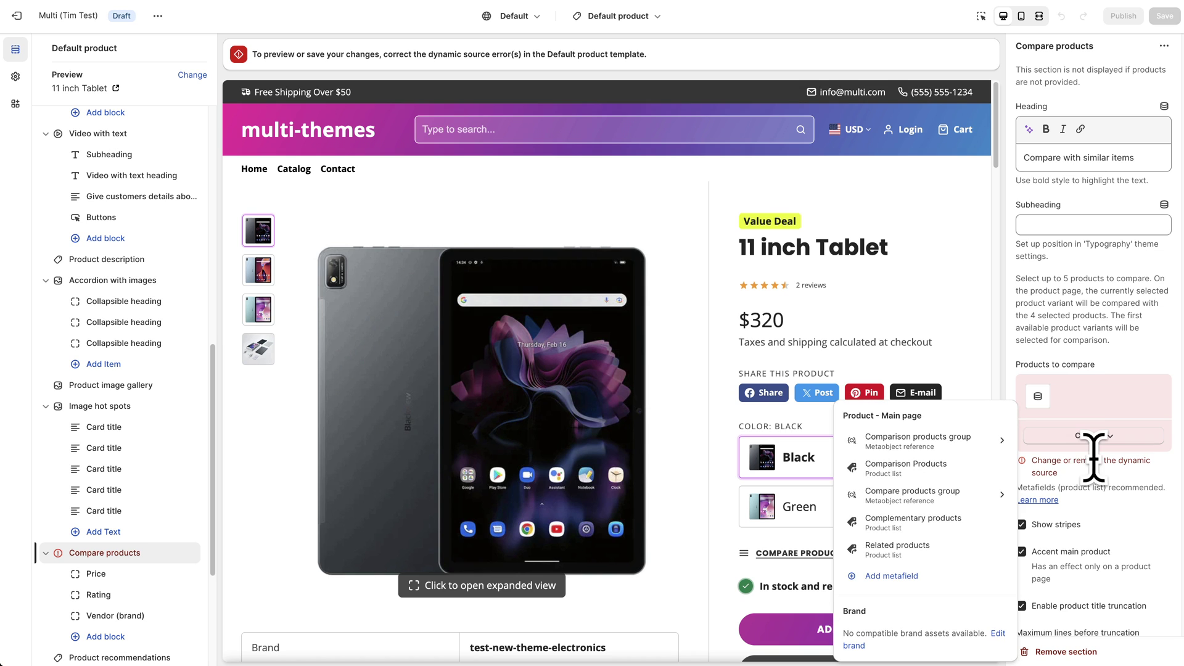
{"action": "left_click", "coordinate": [960, 442]}
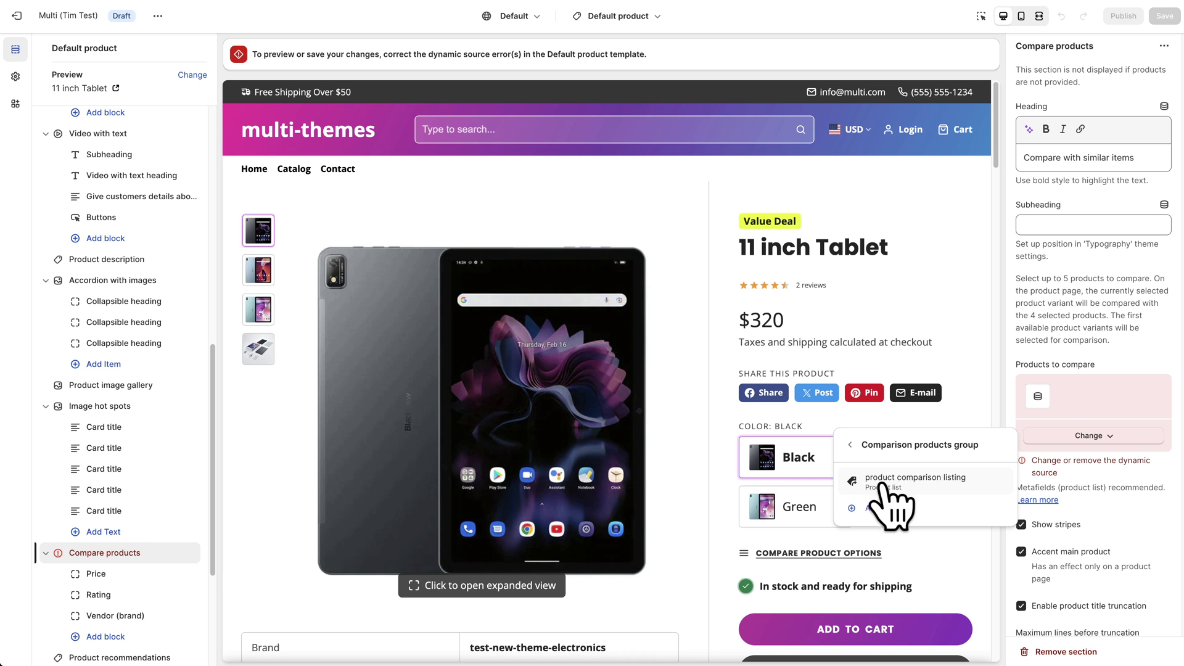
{"action": "left_click", "coordinate": [937, 485]}
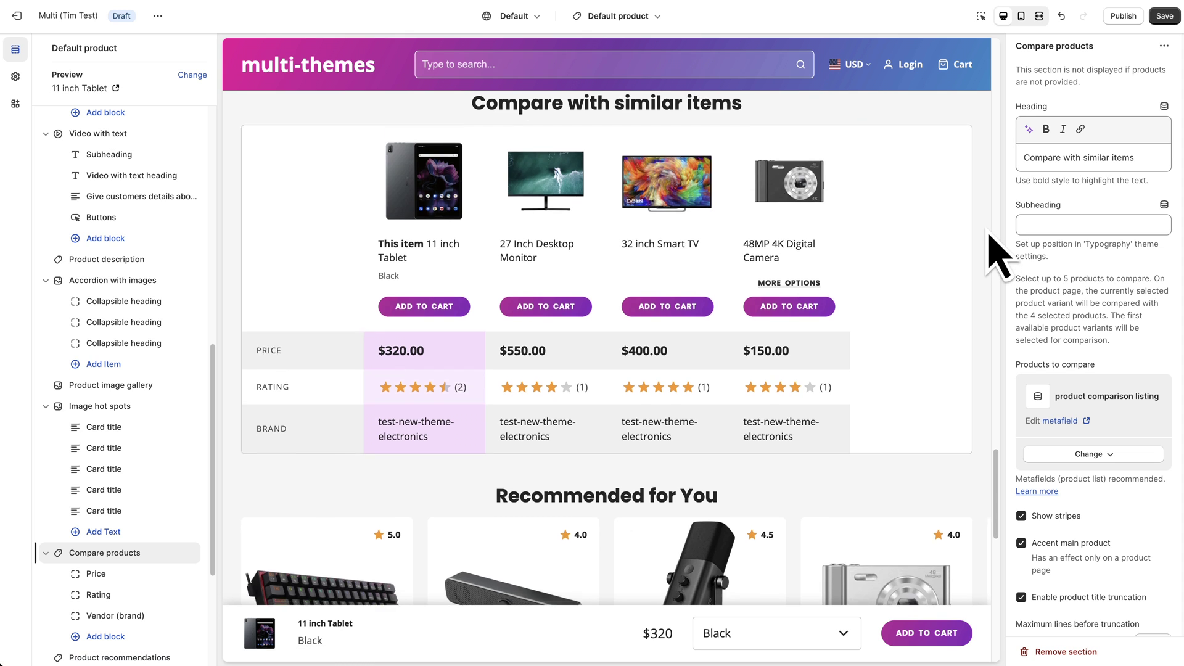
- Check the comparison table in the preview and add an Availability block to the Compare products section
{"action": "scroll", "coordinate": [989, 235], "scroll_direction": "down", "scroll_amount": 2}
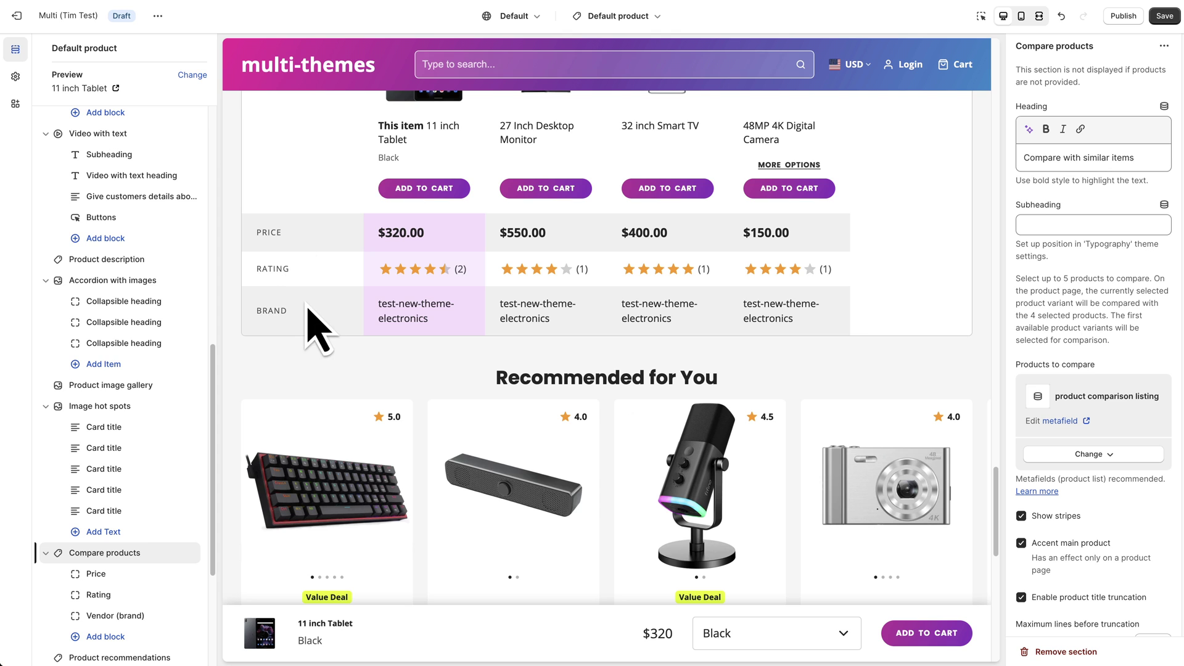
{"action": "scroll", "coordinate": [151, 423], "scroll_direction": "down", "scroll_amount": 2}
{"action": "scroll", "coordinate": [150, 425], "scroll_direction": "down", "scroll_amount": 1}
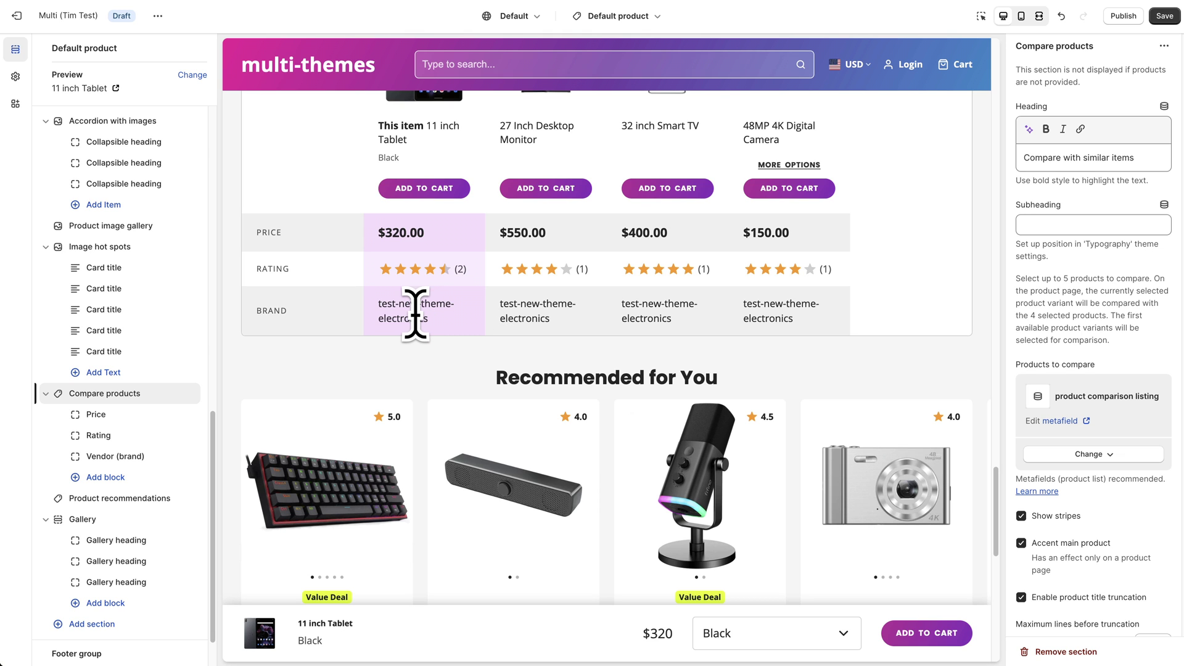
{"action": "scroll", "coordinate": [589, 330], "scroll_direction": "up", "scroll_amount": 2}
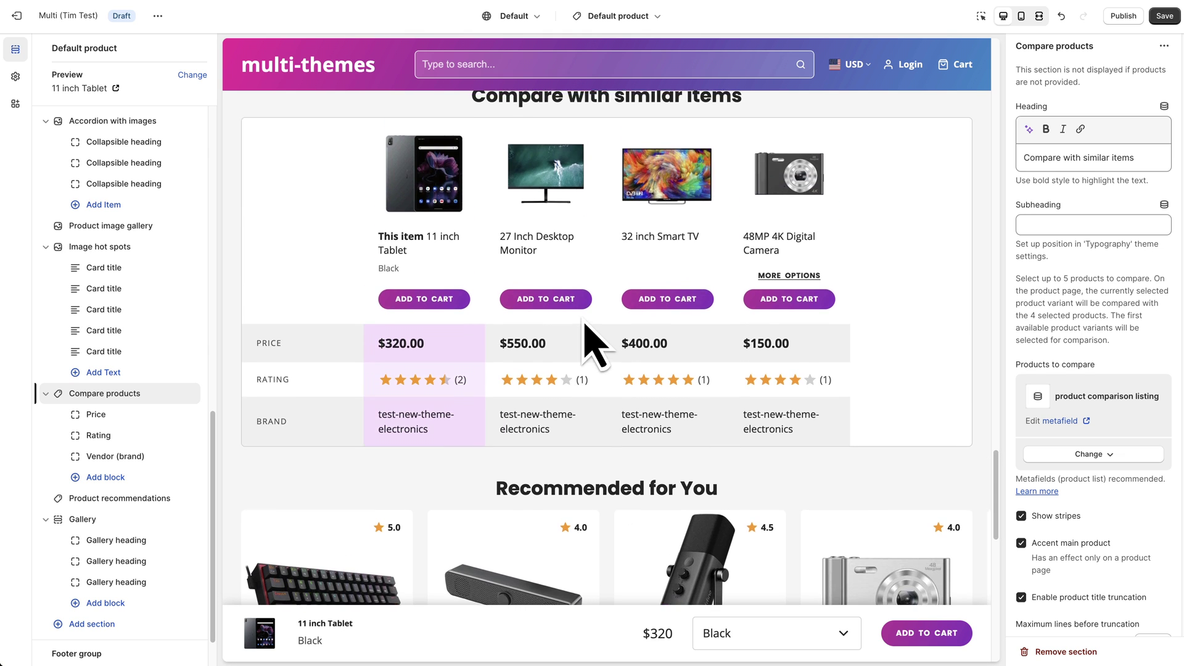
{"action": "scroll", "coordinate": [585, 325], "scroll_direction": "down", "scroll_amount": 2}
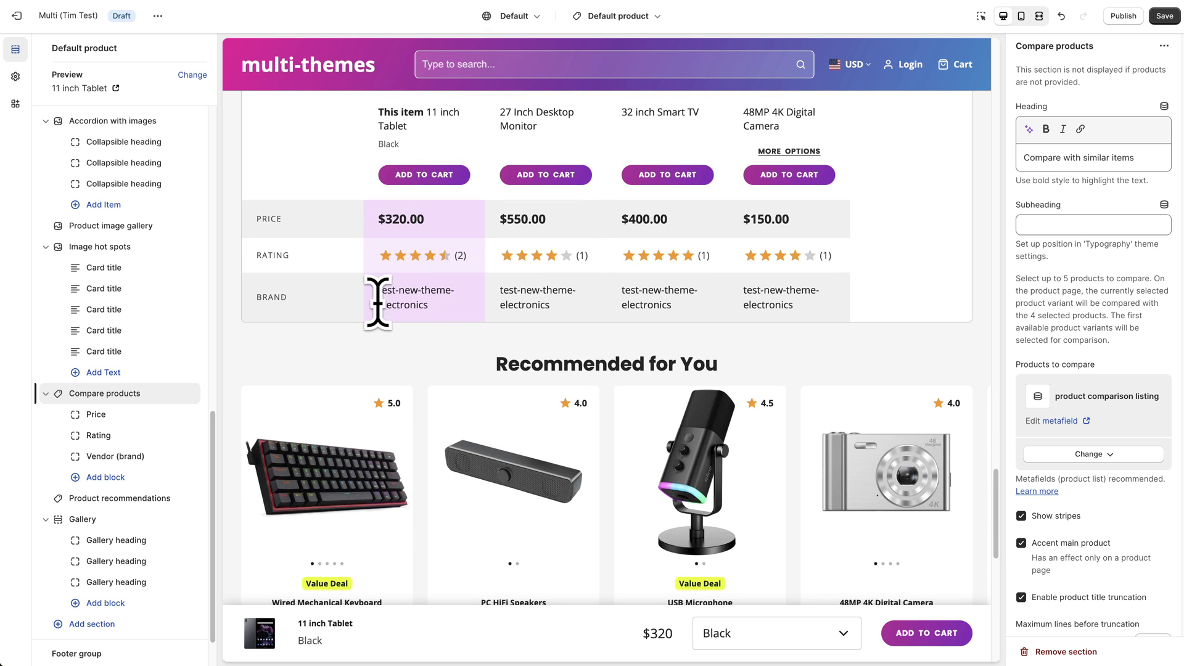
{"action": "scroll", "coordinate": [260, 424], "scroll_direction": "down", "scroll_amount": 1}
{"action": "left_click", "coordinate": [110, 479]}
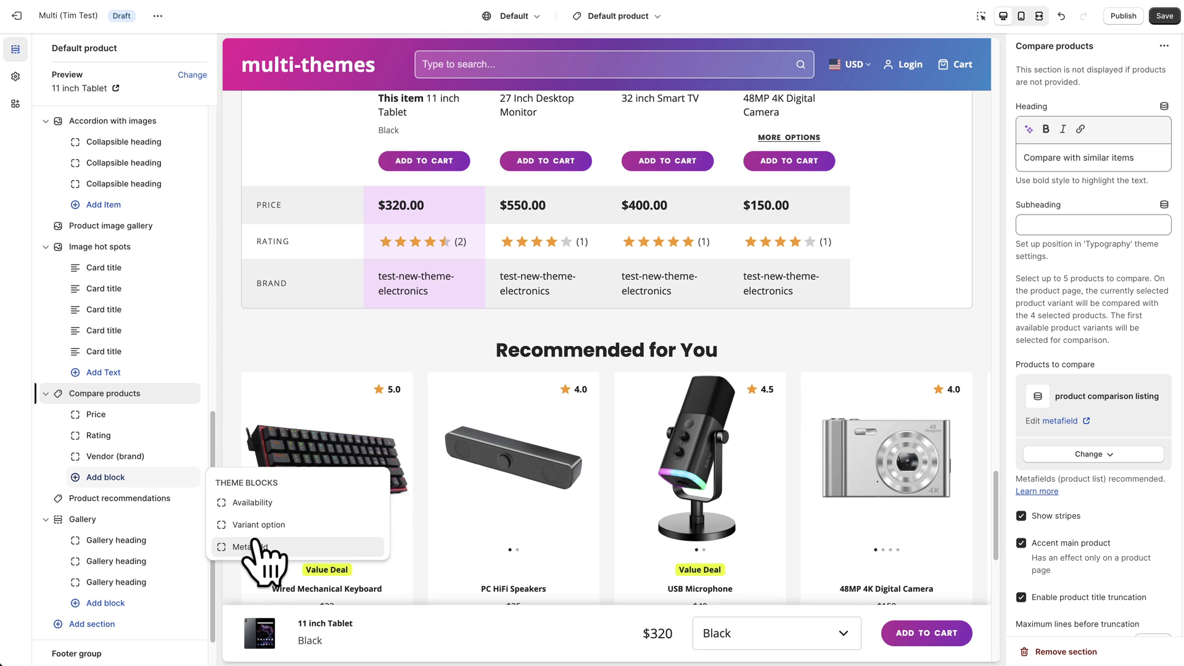
{"action": "left_click", "coordinate": [256, 505]}
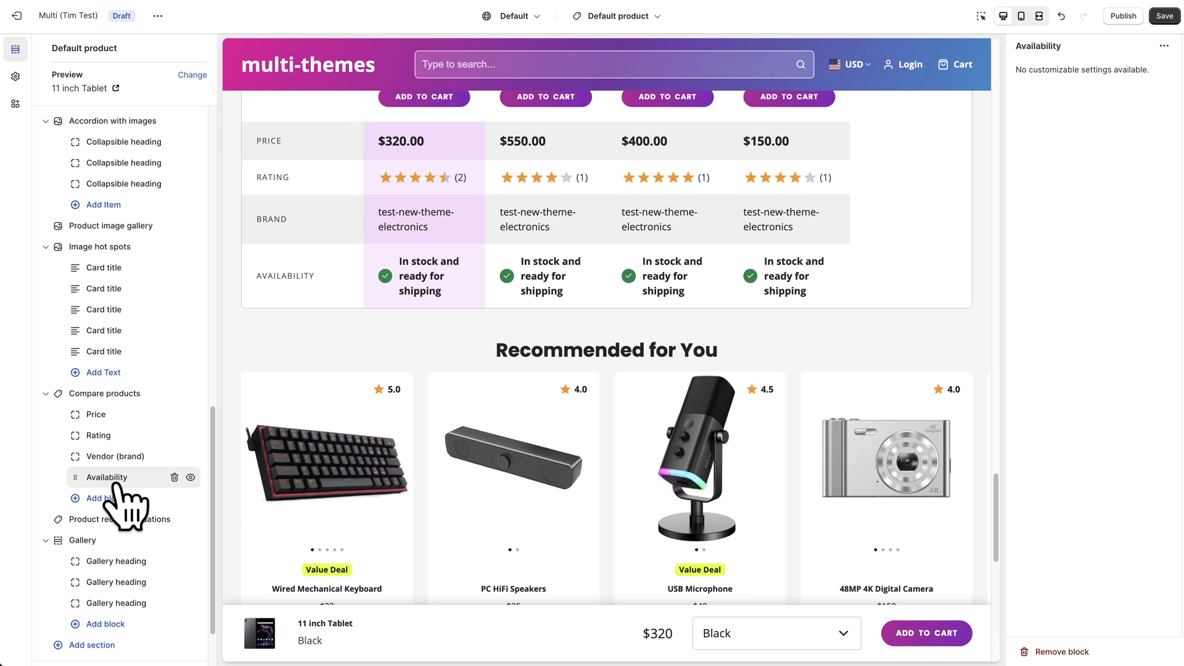
- Add a Variant option block to the Compare products section and review its display conditions without changing them
{"action": "left_click", "coordinate": [104, 498]}
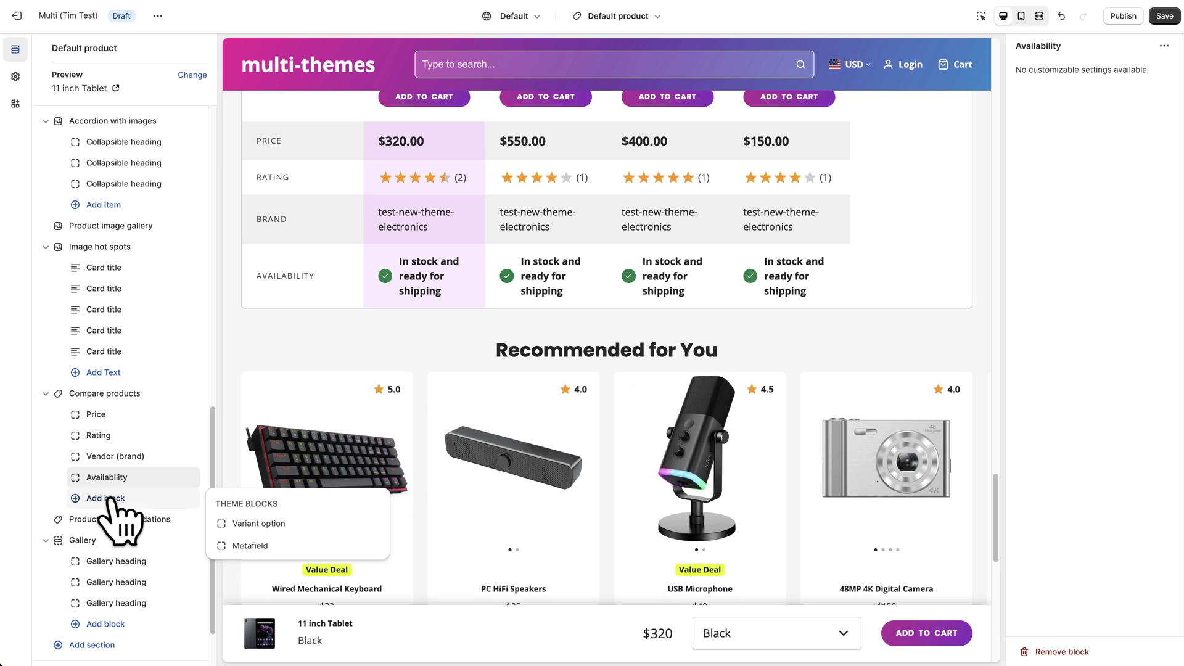
{"action": "left_click", "coordinate": [258, 524]}
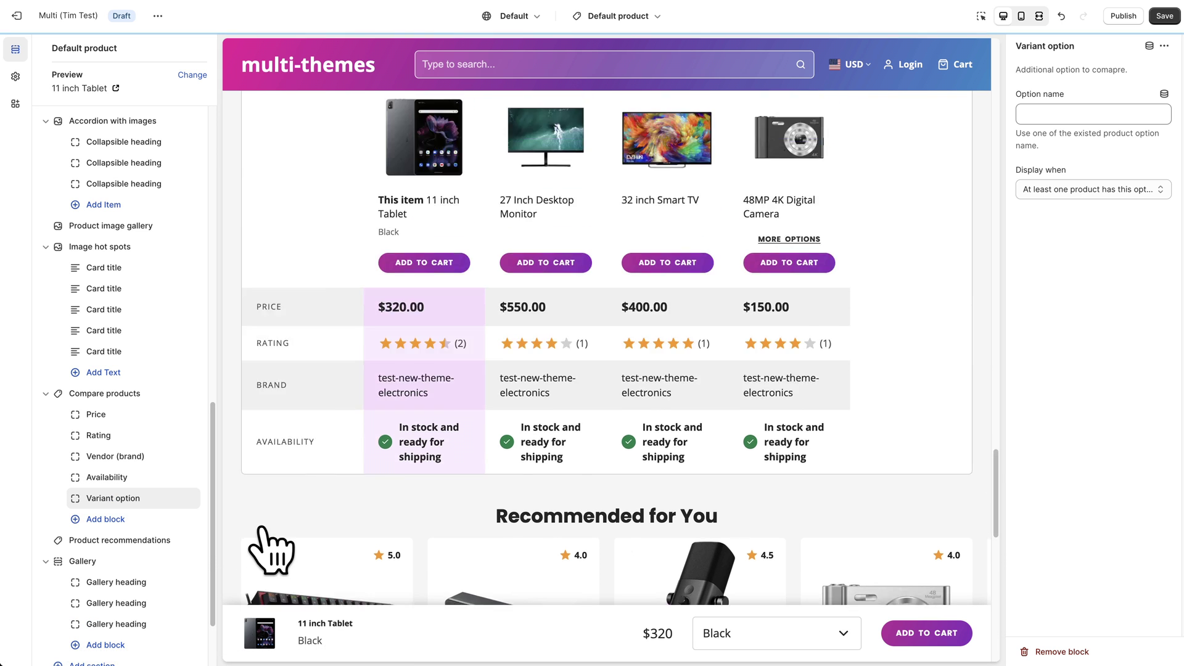
{"action": "scroll", "coordinate": [603, 423], "scroll_direction": "down", "scroll_amount": 10}
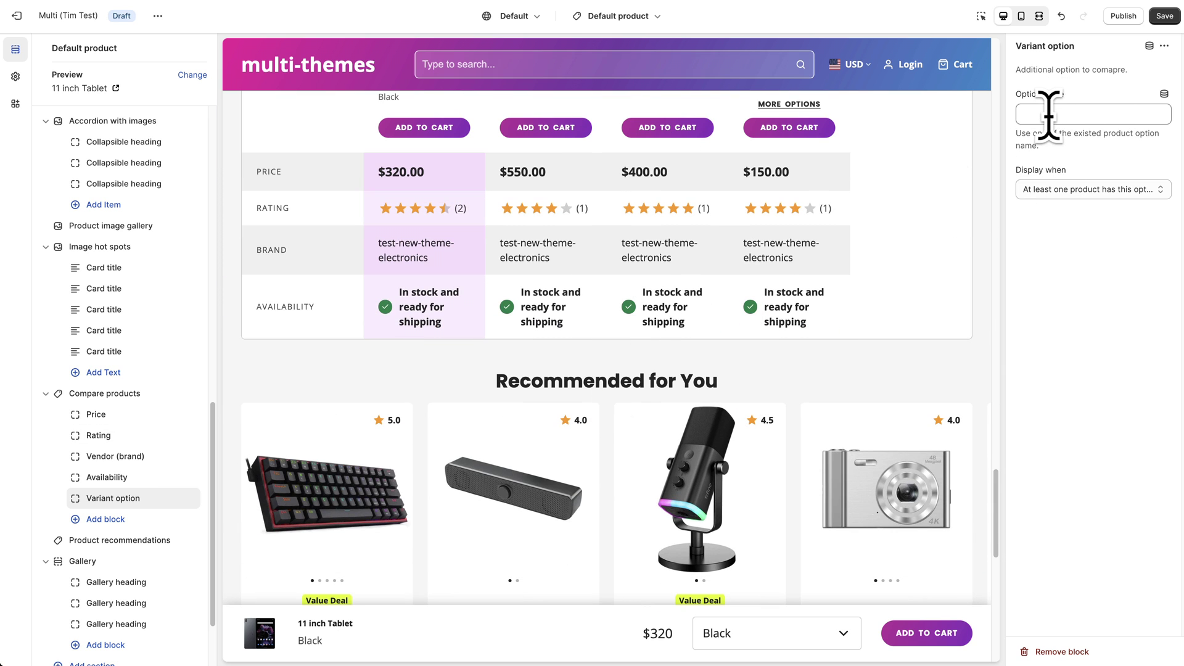
{"action": "left_click", "coordinate": [1112, 195]}
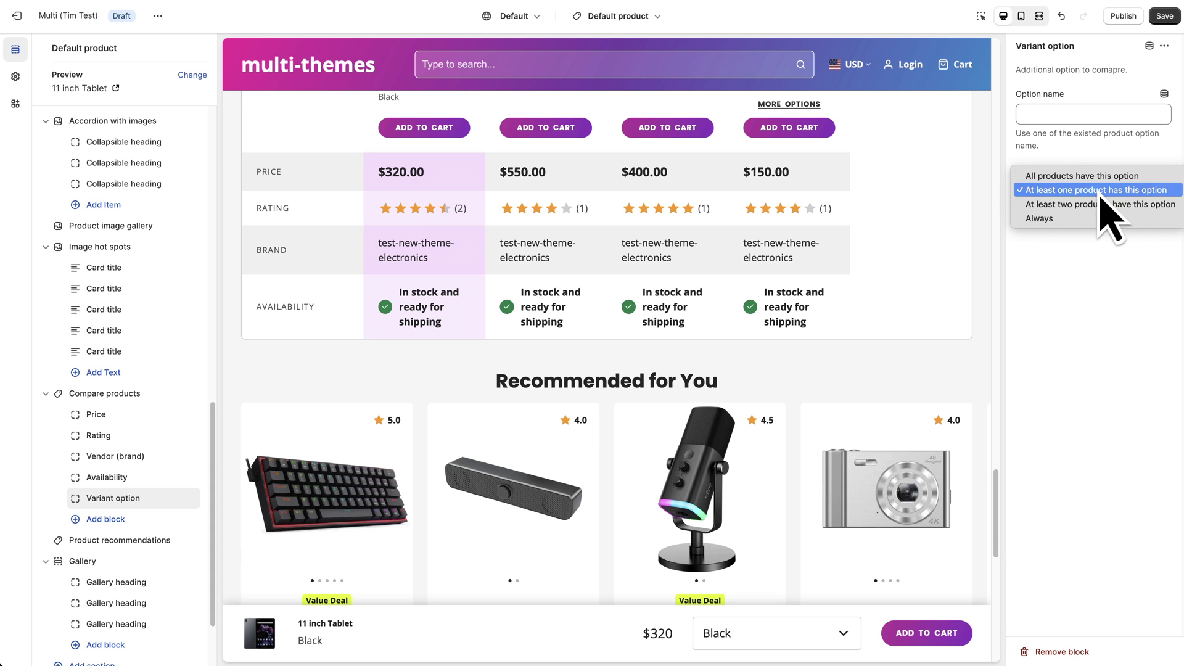
{"action": "key", "text": "Escape"}
{"action": "key", "text": "Escape"}
- Add a Metafield block to the Compare products section and label it "Screen resolution"
{"action": "left_click", "coordinate": [97, 519]}
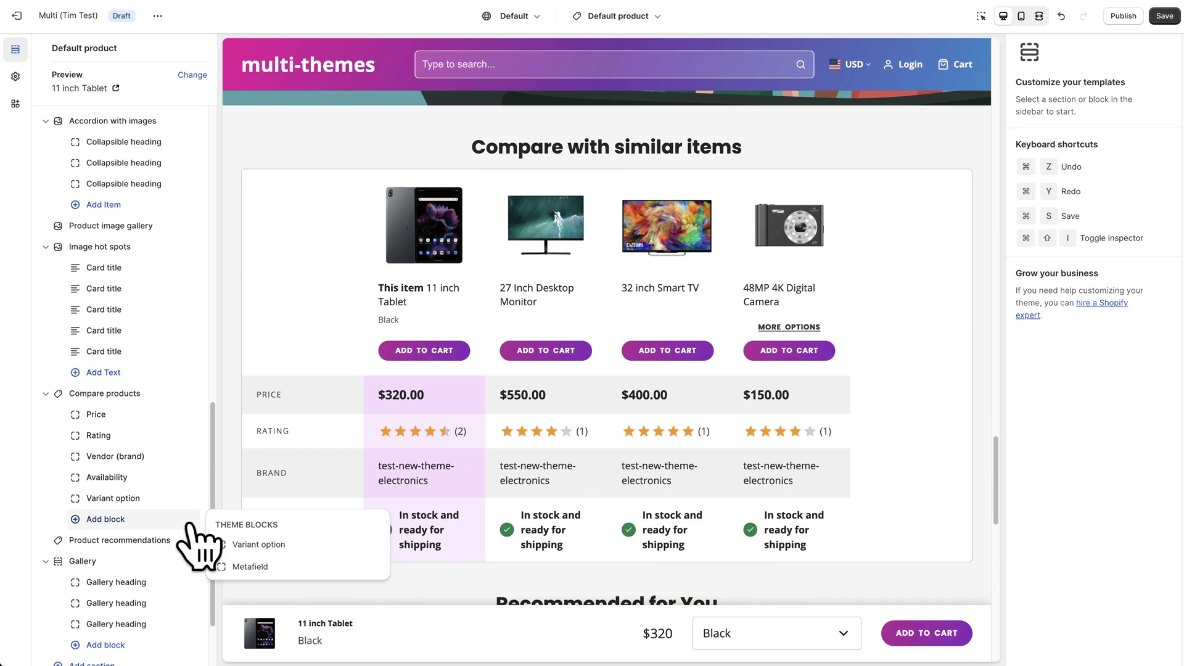
{"action": "left_click", "coordinate": [250, 566]}
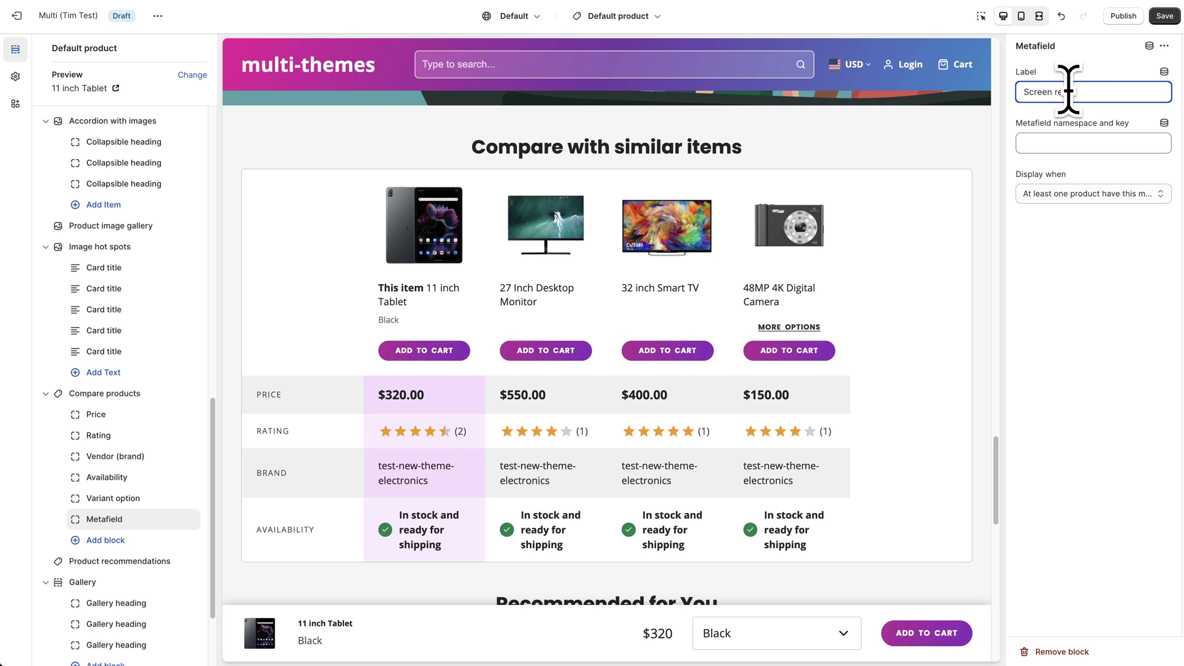
{"action": "left_click", "coordinate": [1109, 336]}
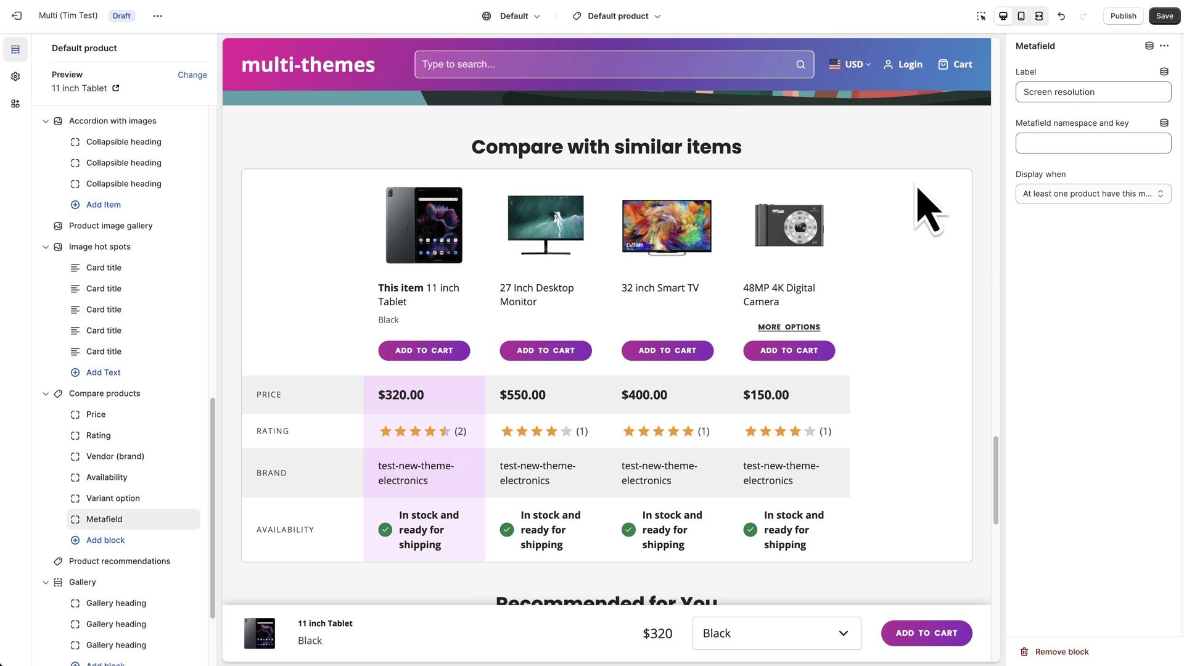
- Switch to the Shopify admin and open the Screen resolution text product metafield definition in the custom data settings
{"action": "left_click", "coordinate": [299, 1]}
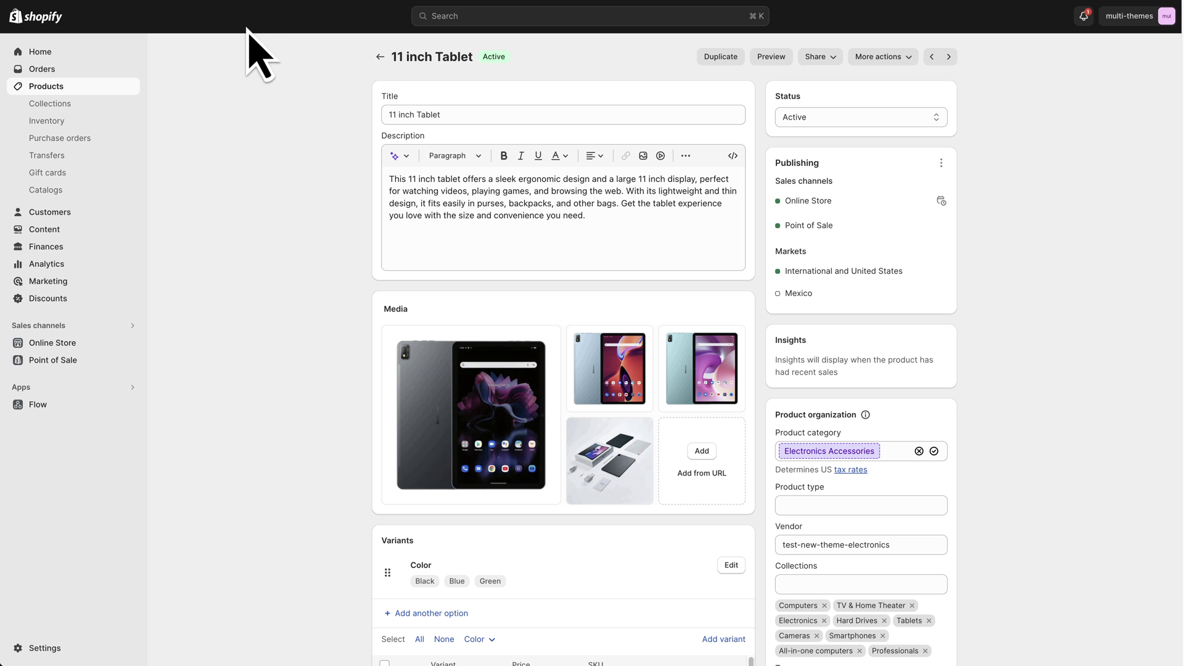
{"action": "left_click", "coordinate": [56, 648]}
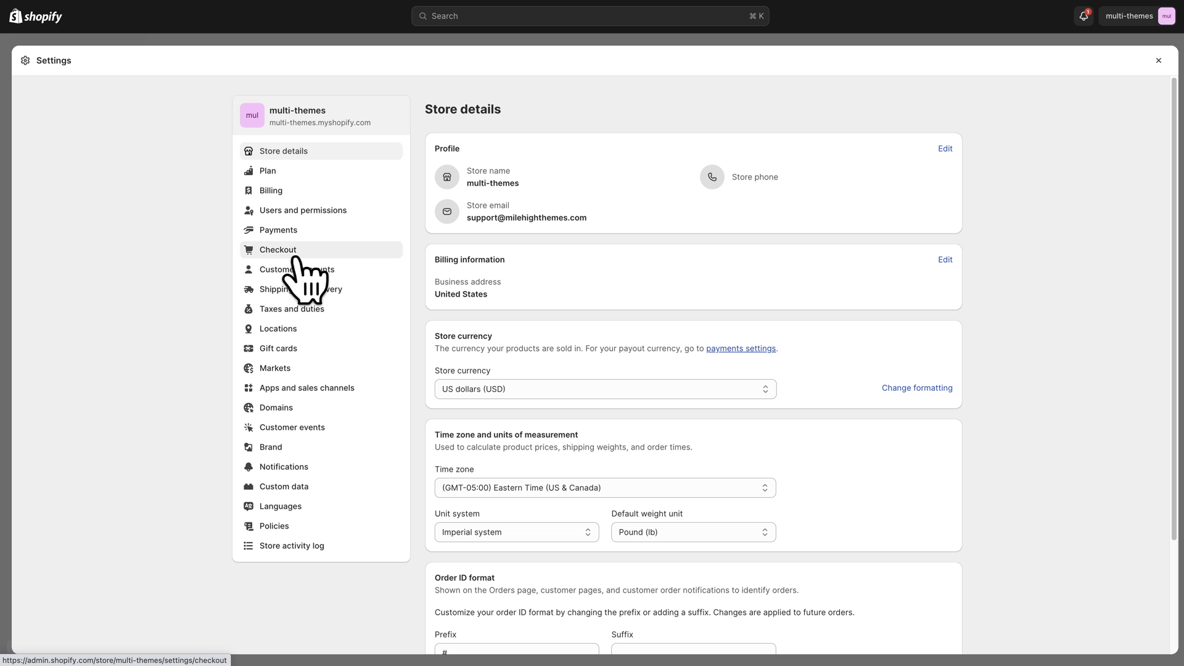
{"action": "left_click", "coordinate": [295, 487]}
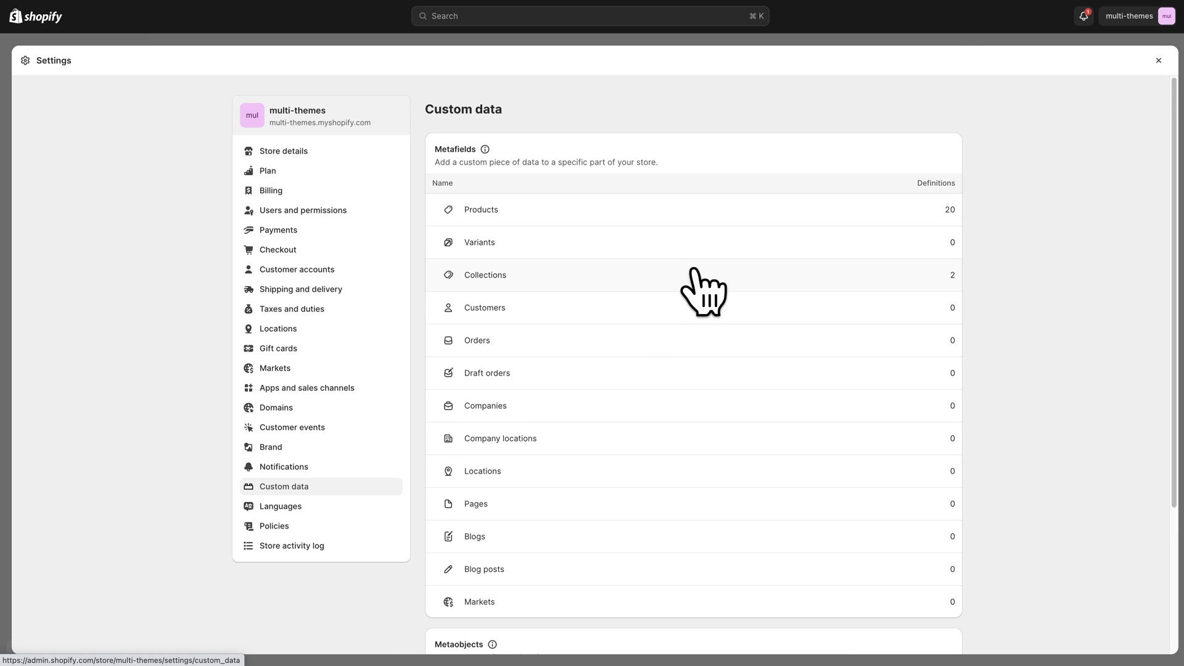
{"action": "left_click", "coordinate": [493, 213]}
{"action": "scroll", "coordinate": [679, 247], "scroll_direction": "down", "scroll_amount": 1}
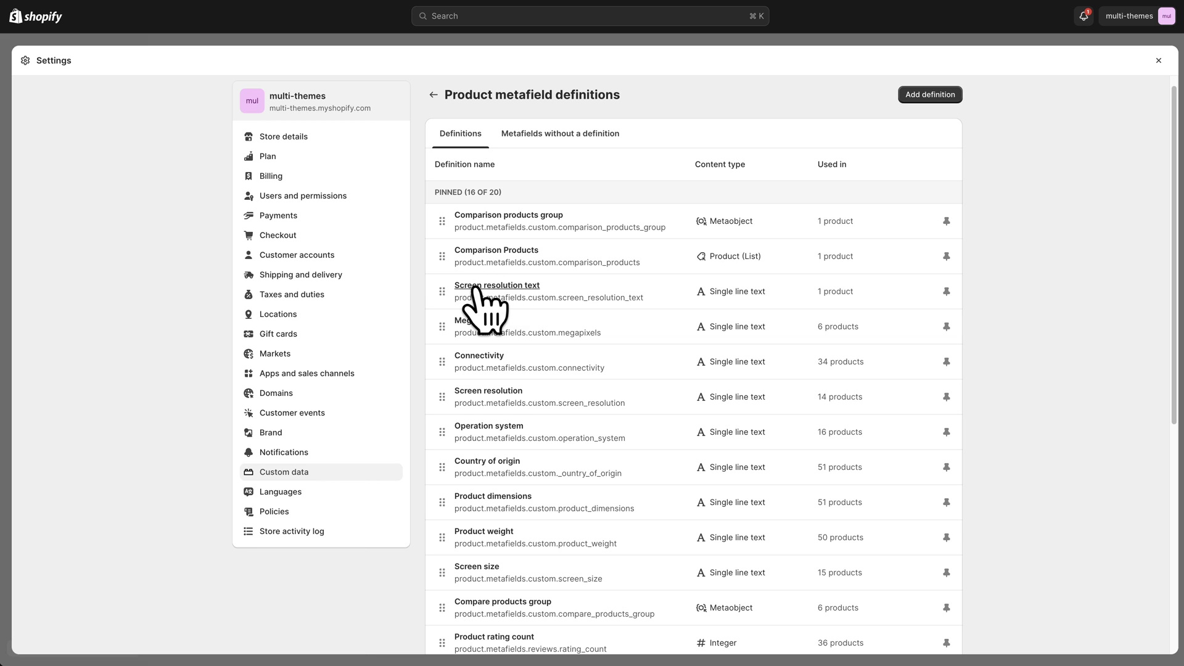
{"action": "left_click", "coordinate": [506, 293]}
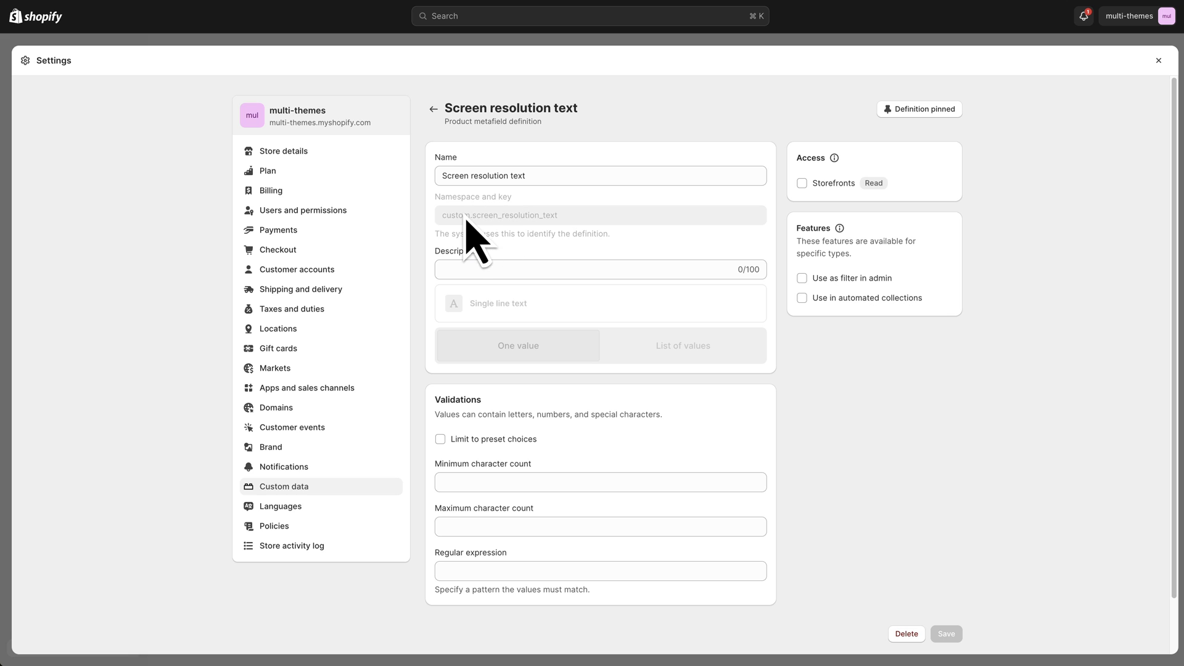
- Copy the namespace and key custom.screen_resolution_text from the metafield definition
{"action": "left_click_drag", "start_coordinate": [443, 220], "coordinate": [534, 226]}
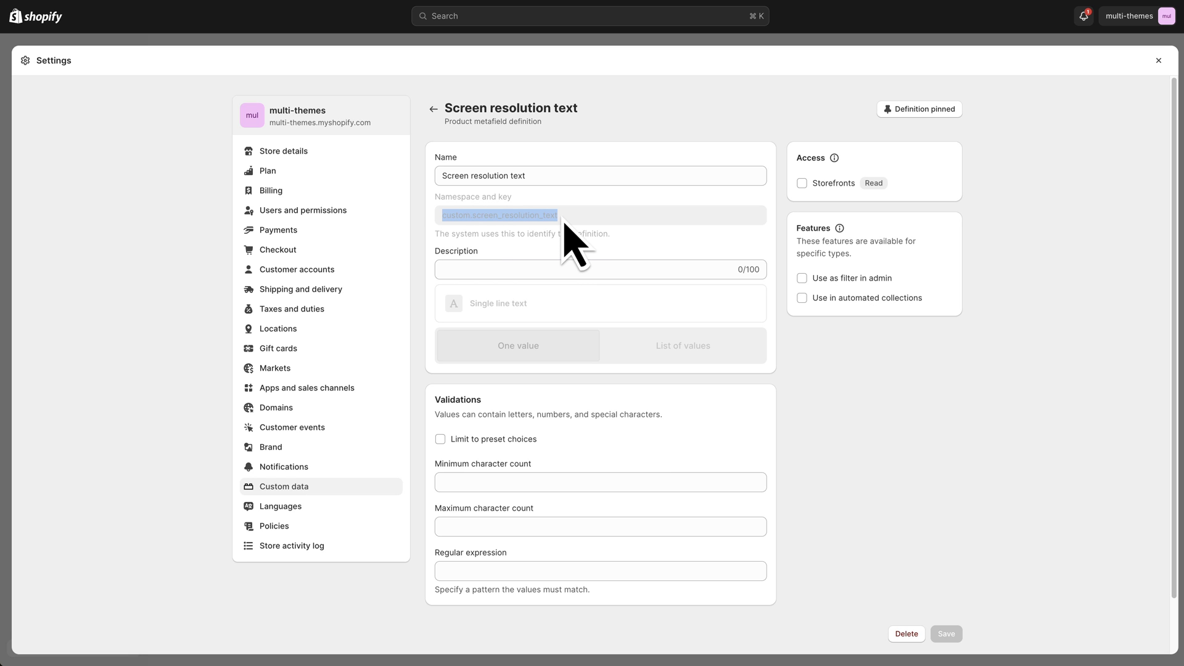
{"action": "right_click", "coordinate": [486, 217]}
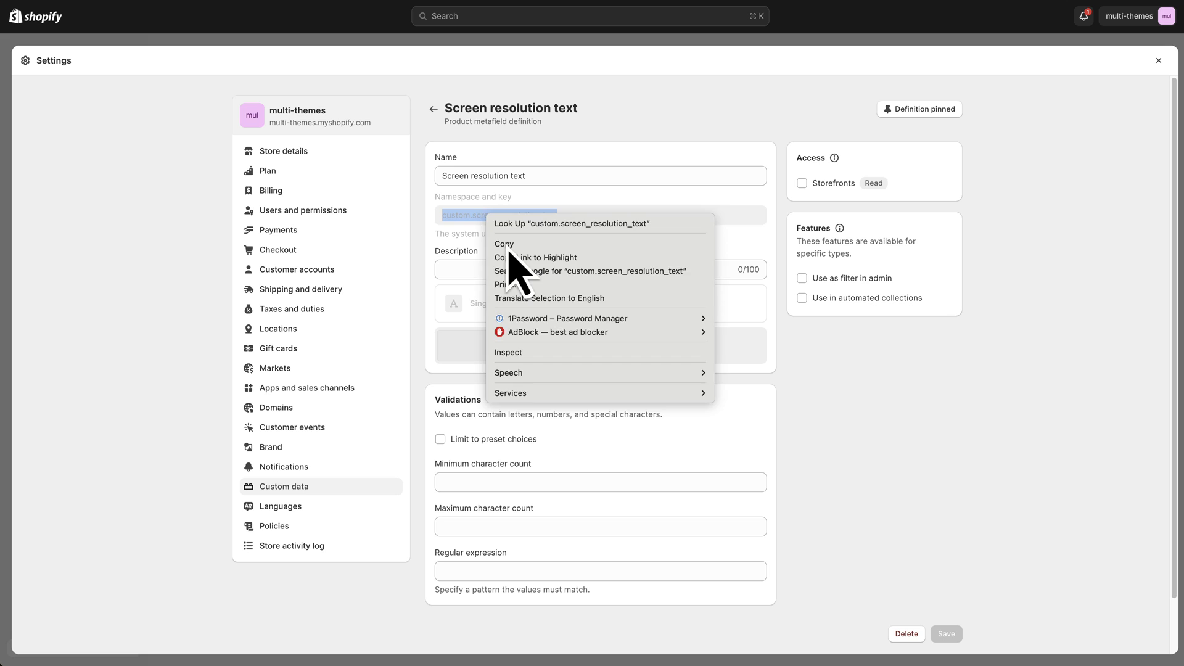
{"action": "left_click", "coordinate": [505, 247]}
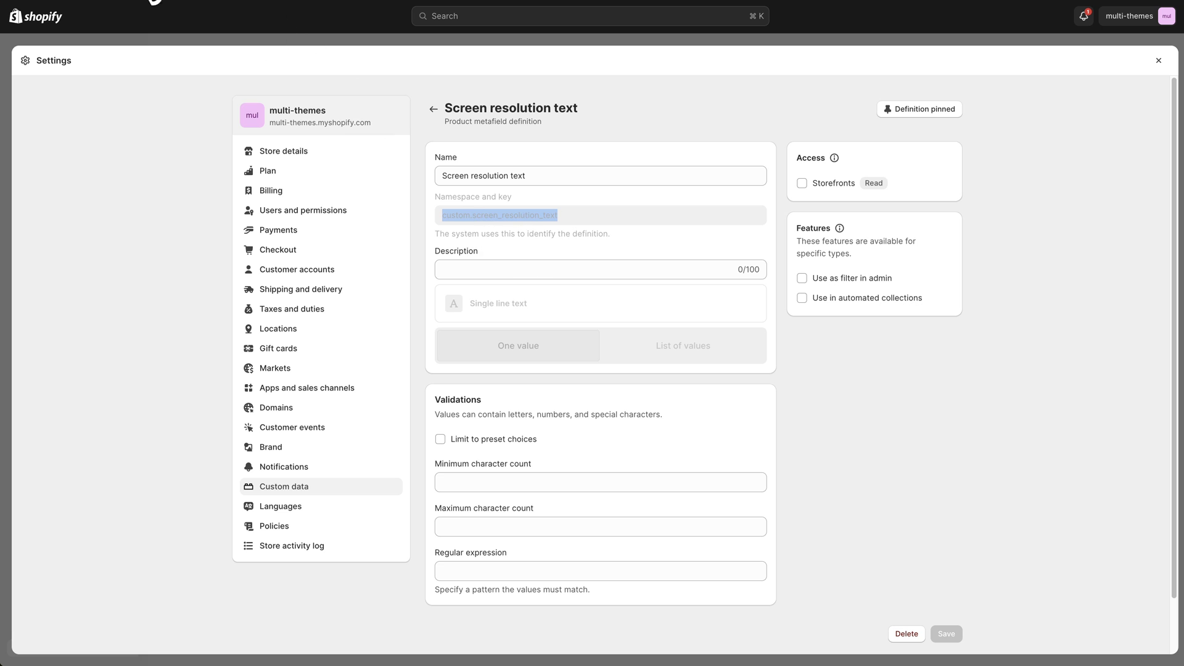
- Back in the theme editor, set the Metafield block's namespace and key to custom.screen_resolution_text and check the comparison table preview
{"action": "left_click", "coordinate": [151, 1]}
{"action": "left_click", "coordinate": [1043, 143]}
{"action": "key", "text": "ctrl+v"}
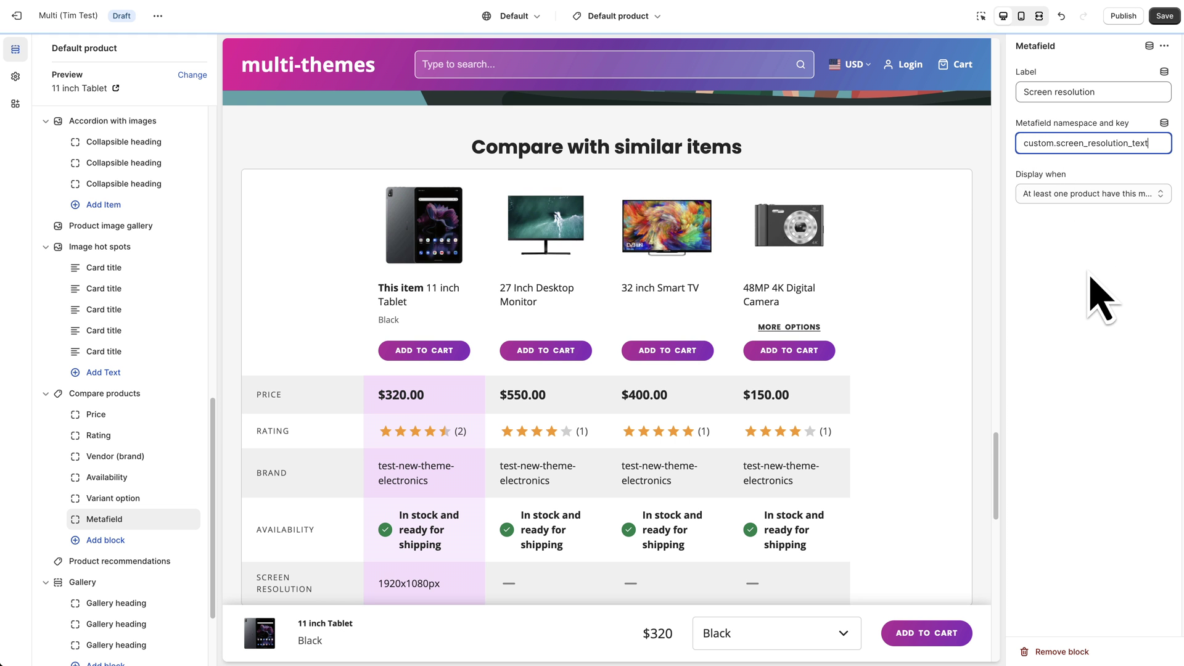
{"action": "scroll", "coordinate": [695, 343], "scroll_direction": "down", "scroll_amount": 3}
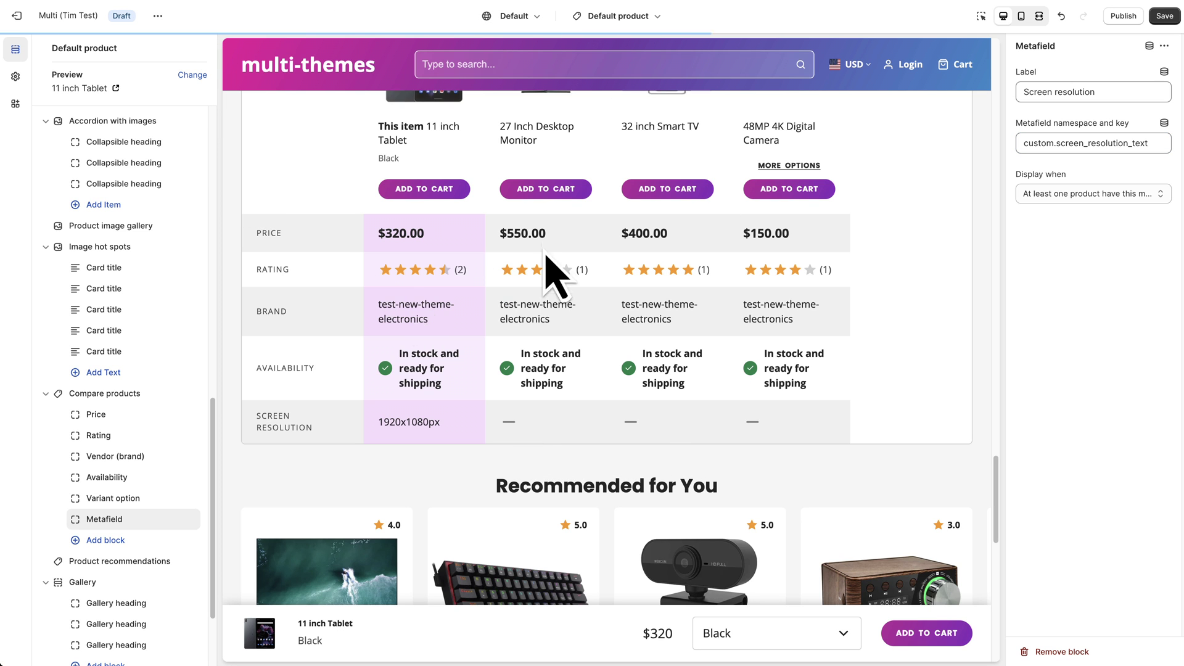
{"action": "scroll", "coordinate": [549, 296], "scroll_direction": "up", "scroll_amount": 10}
{"action": "scroll", "coordinate": [550, 366], "scroll_direction": "down", "scroll_amount": 5}
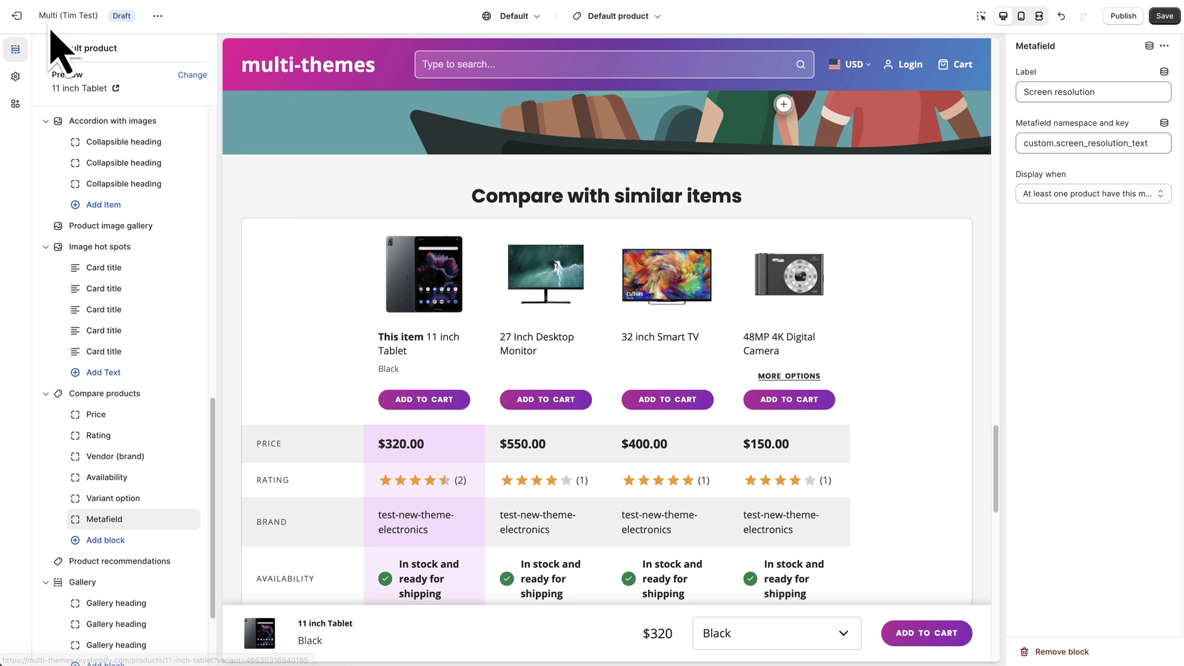
- Leave the theme editor and open the 27 Inch Desktop Monitor product in the Shopify admin
{"action": "left_click", "coordinate": [17, 18]}
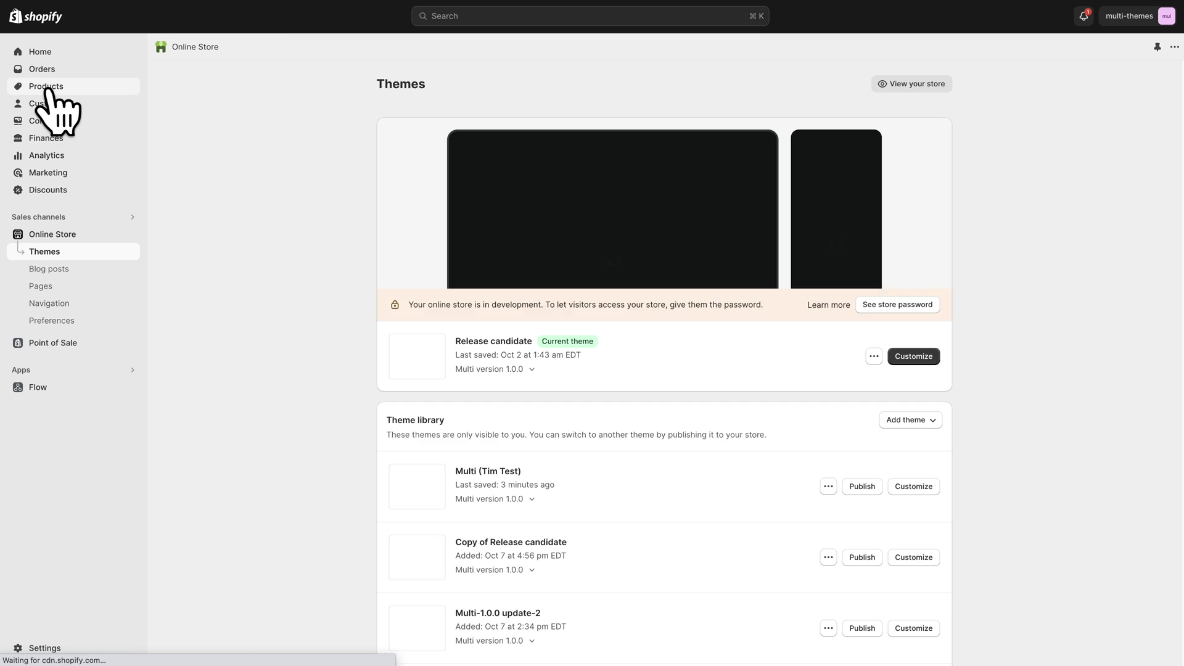
{"action": "left_click", "coordinate": [47, 87]}
{"action": "scroll", "coordinate": [265, 211], "scroll_direction": "down", "scroll_amount": 2}
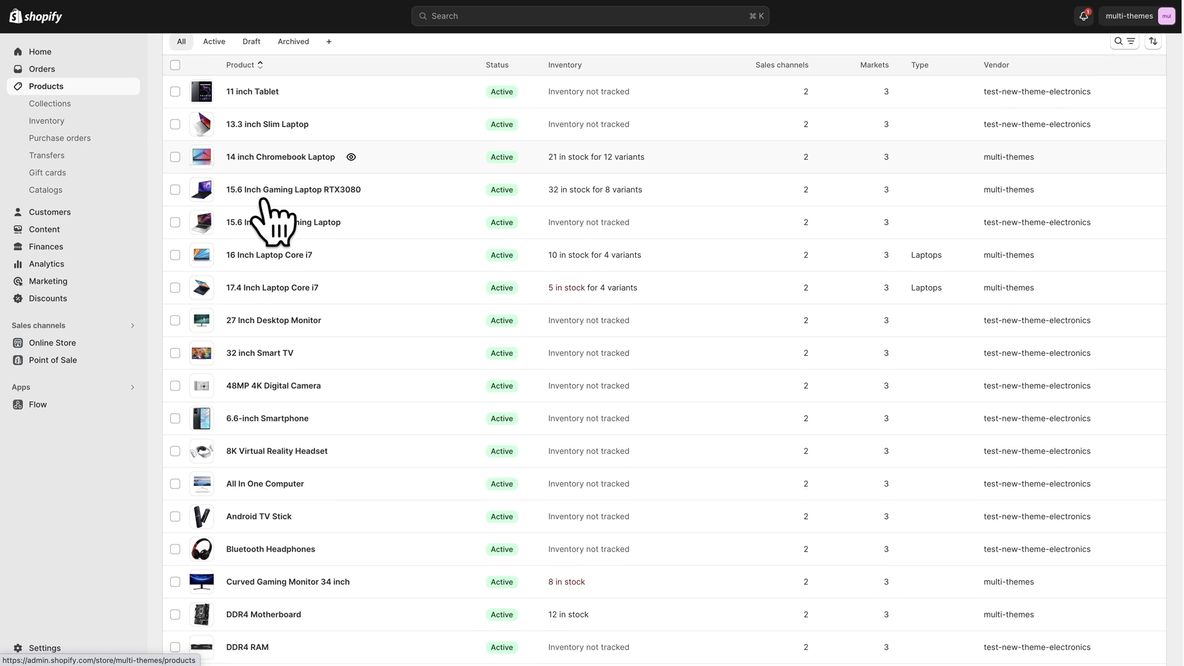
{"action": "left_click", "coordinate": [265, 309]}
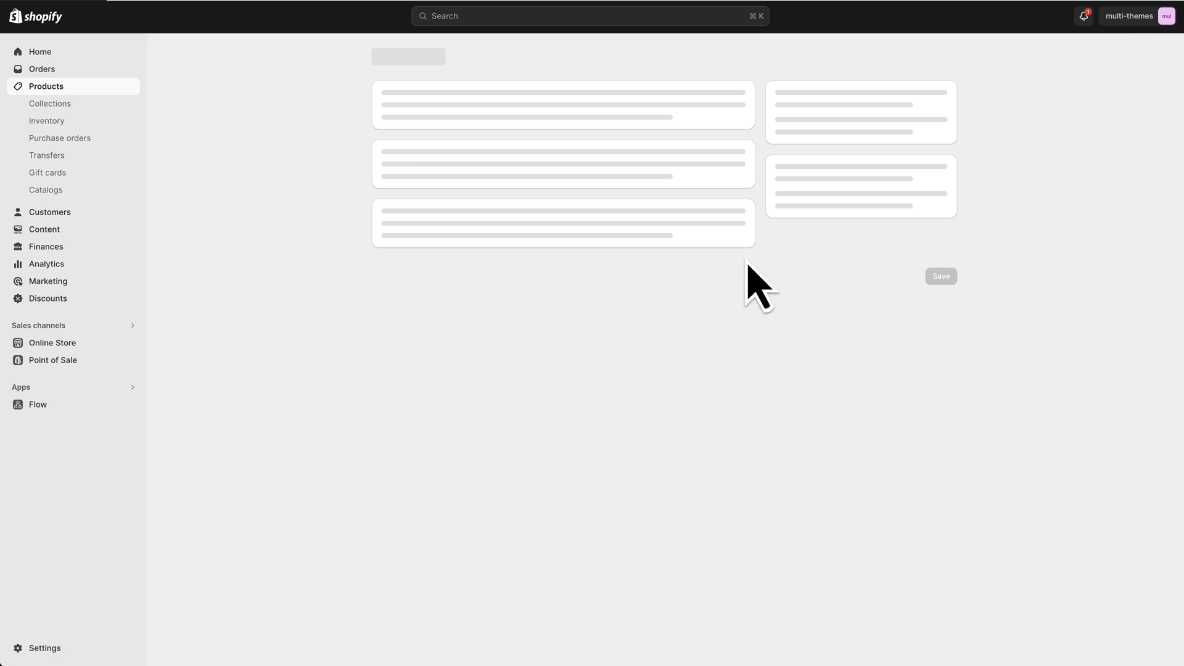
- Set the monitor's Screen resolution text metafield to "Random text" and save the product
{"action": "scroll", "coordinate": [709, 247], "scroll_direction": "down", "scroll_amount": 7}
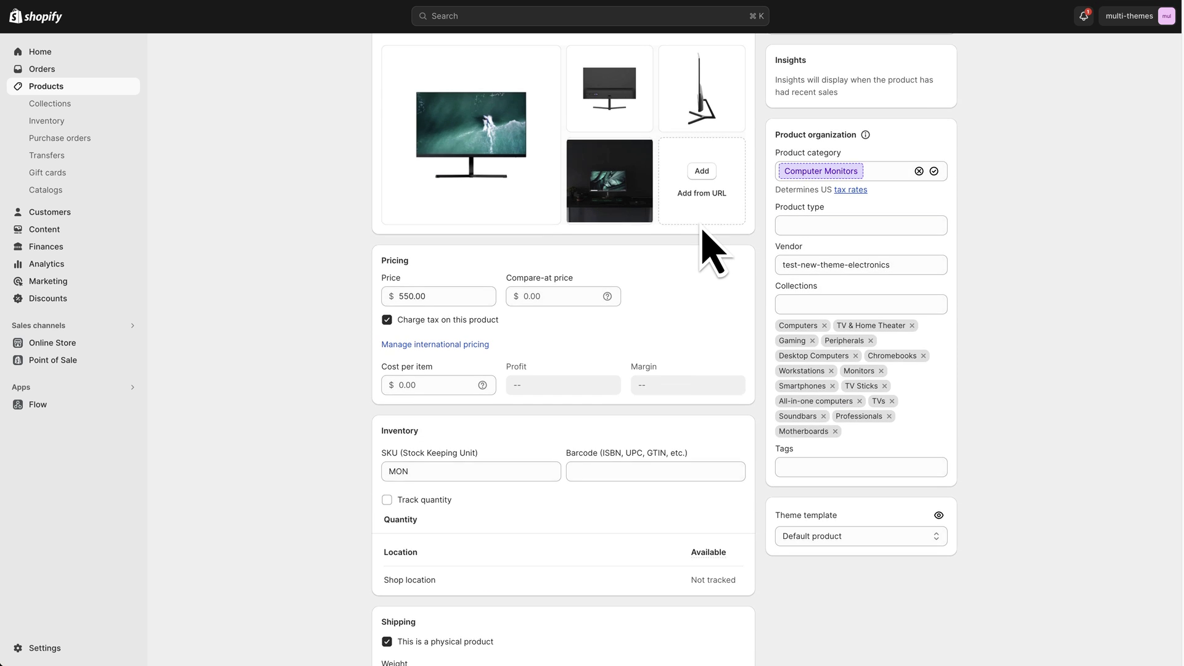
{"action": "scroll", "coordinate": [709, 246], "scroll_direction": "down", "scroll_amount": 10}
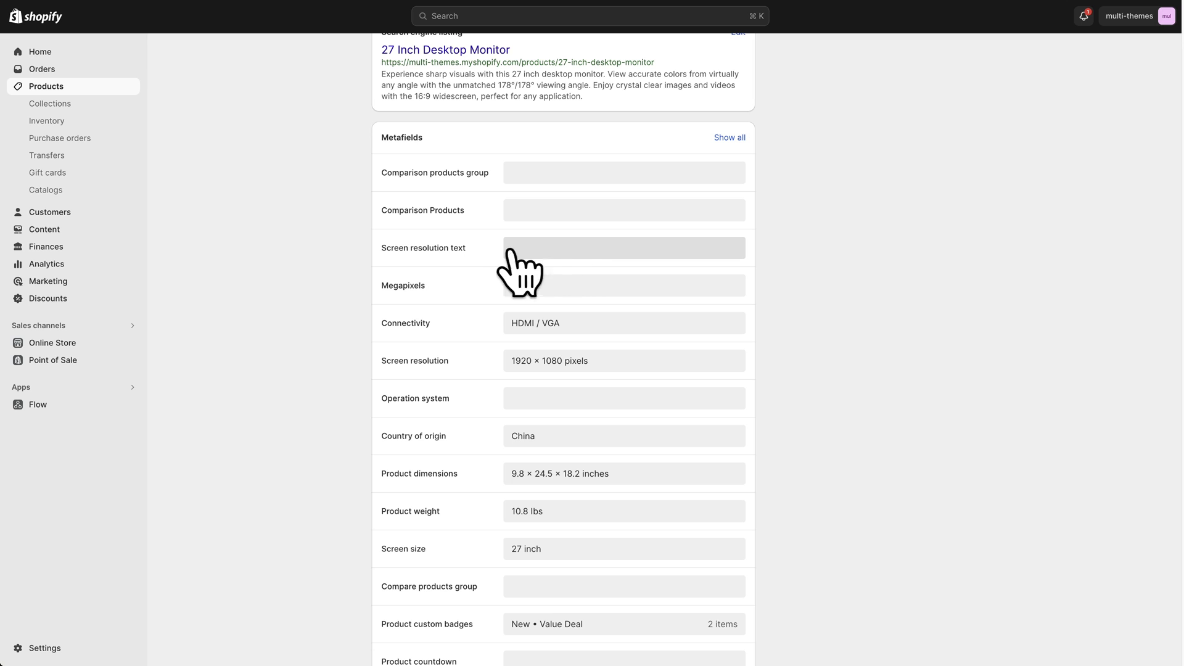
{"action": "left_click", "coordinate": [547, 250]}
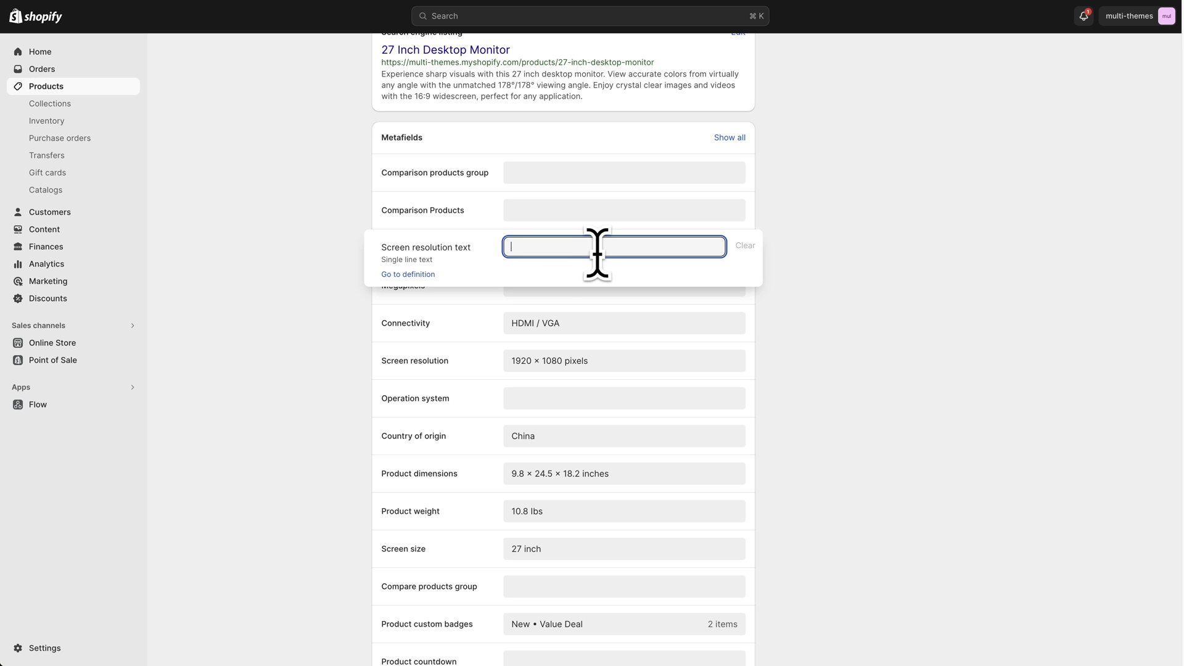
{"action": "type", "text": "Random text"}
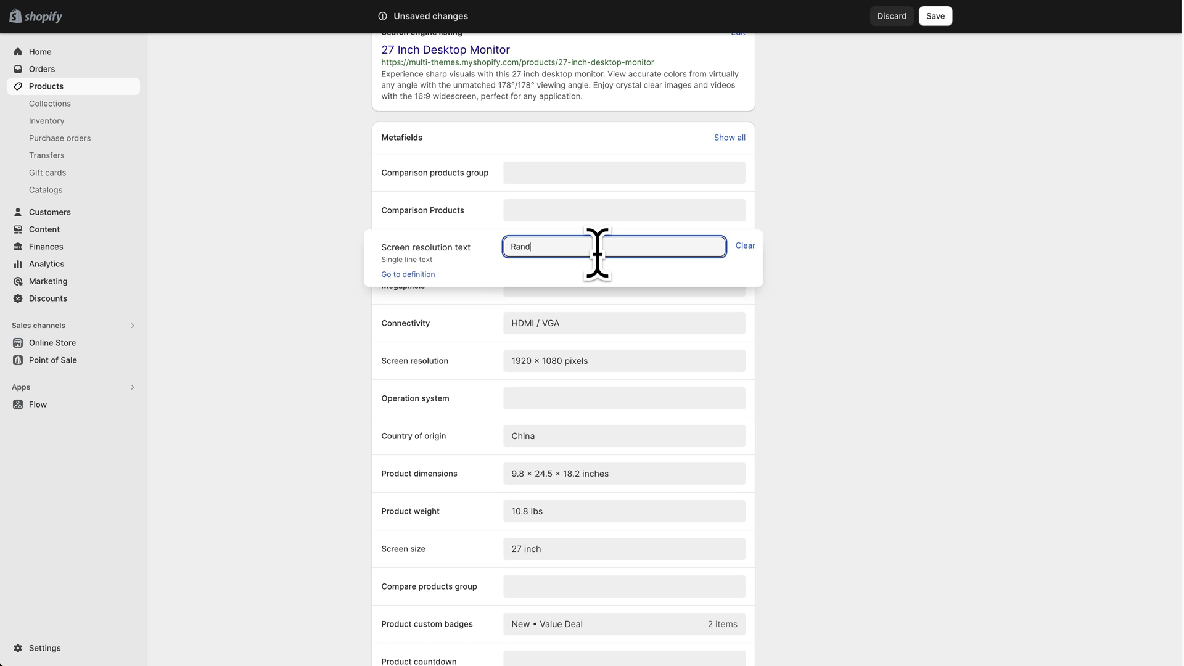
{"action": "left_click", "coordinate": [936, 16]}
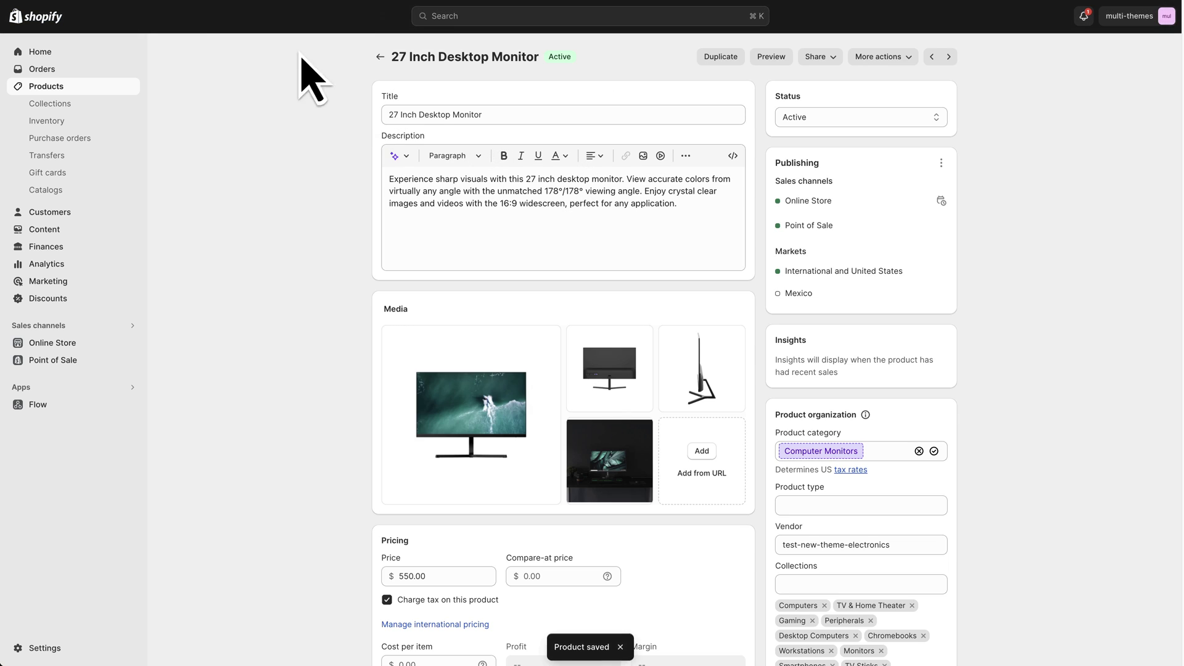
- Return to the theme editor, check the Screen resolution row in the comparison table, and save the Default product template
{"action": "left_click", "coordinate": [166, 1]}
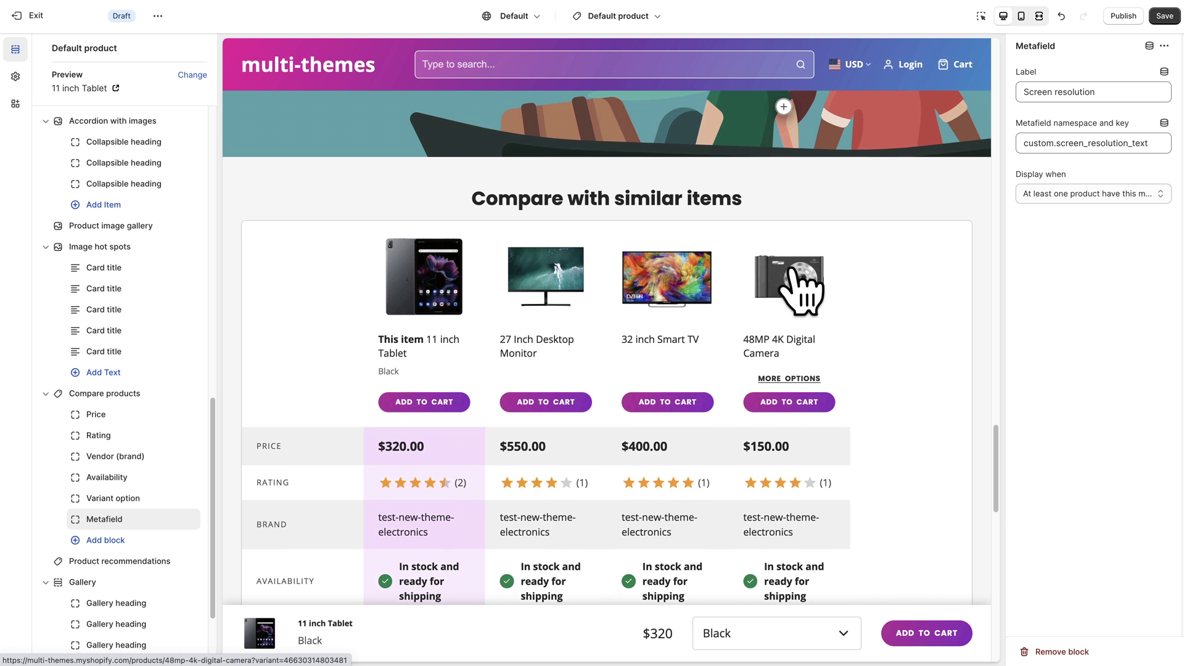
{"action": "scroll", "coordinate": [789, 290], "scroll_direction": "down", "scroll_amount": 2}
{"action": "scroll", "coordinate": [796, 281], "scroll_direction": "down", "scroll_amount": 3}
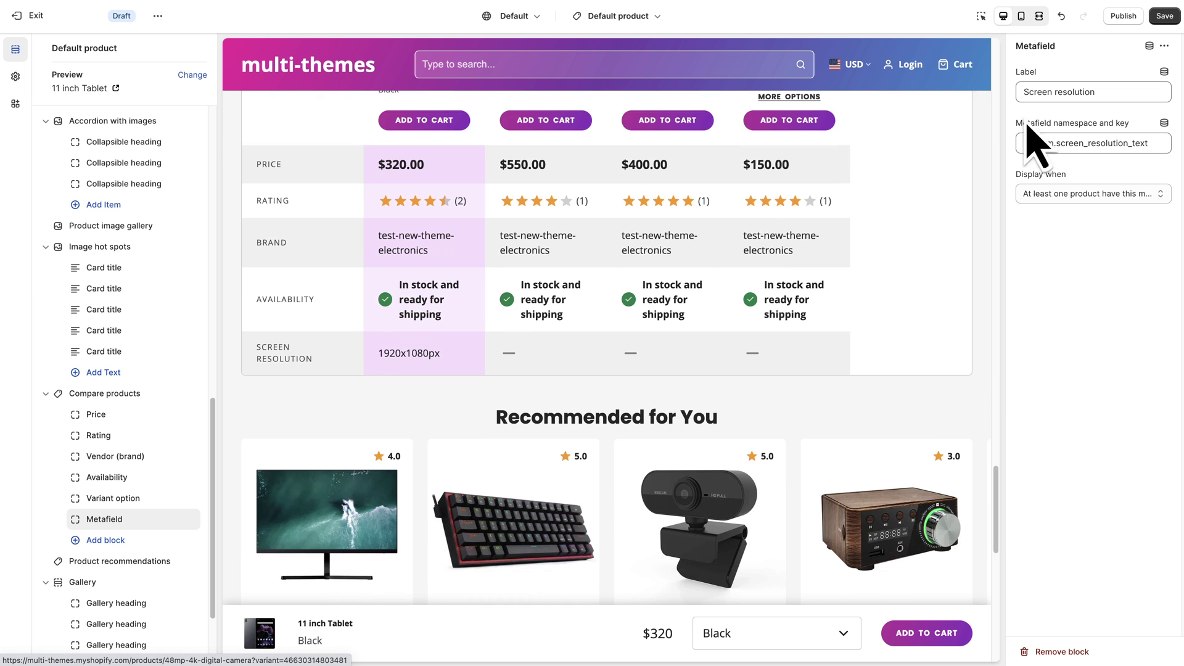
{"action": "left_click", "coordinate": [1164, 17]}
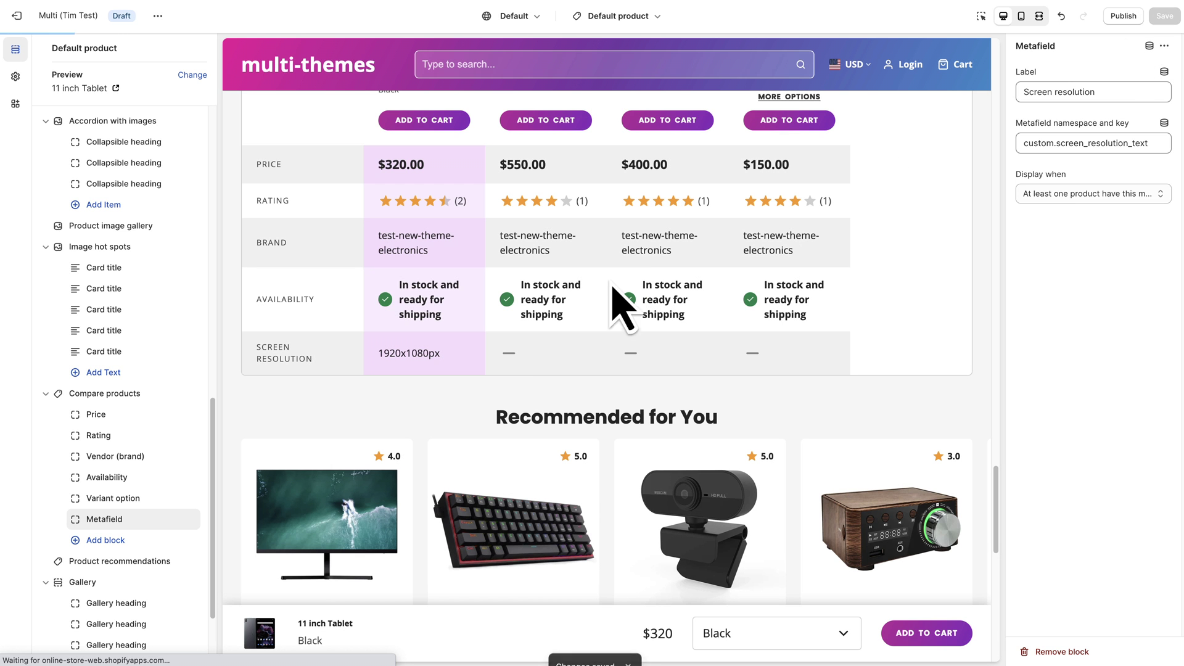